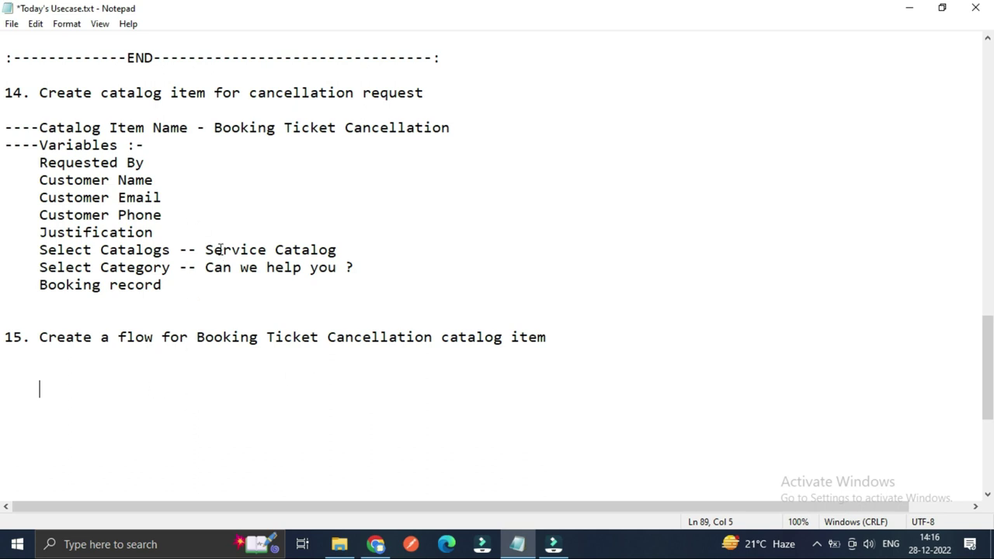
# Step: Review the task 14 notes, including the Customer Phone line, then return to the Booking Ticket Cancellation item
pyautogui.moveTo(96, 92); pyautogui.dragTo(206, 93)
pyautogui.click(222, 210)
pyautogui.click(376, 544)
# Step: Filter the All navigator by 'maintain' and pin it beside the catalog item form
pyautogui.scroll(10, 173, 226)
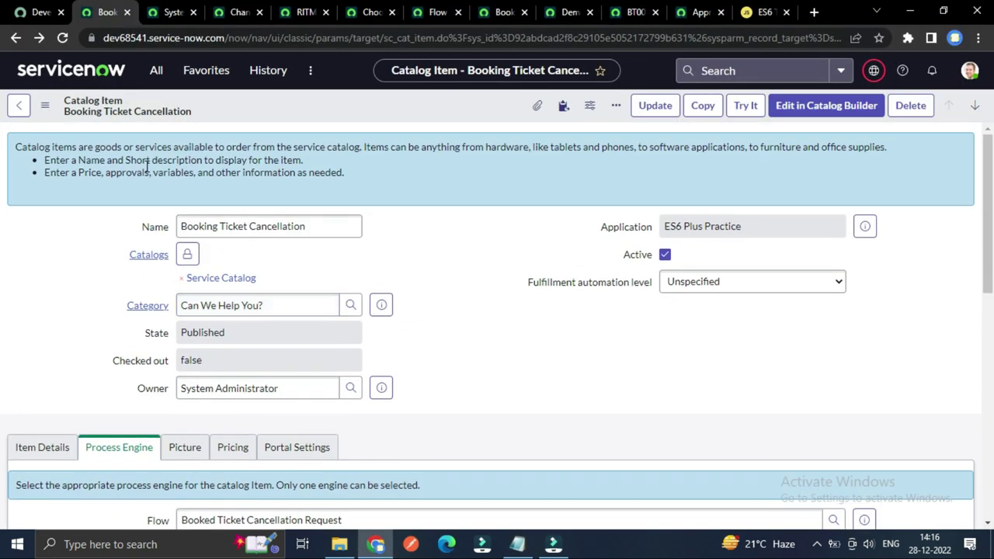
pyautogui.click(156, 70)
pyautogui.click(251, 110)
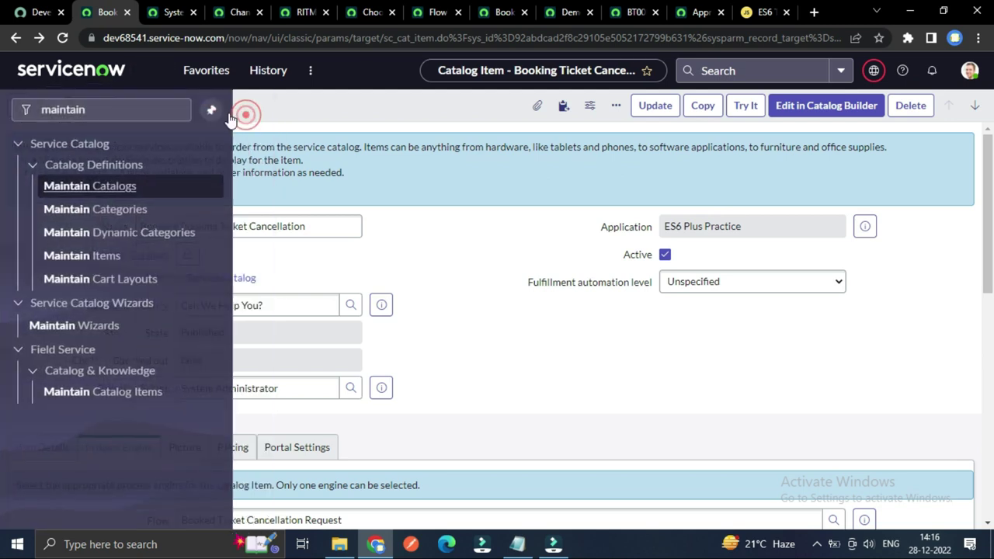
pyautogui.click(127, 110)
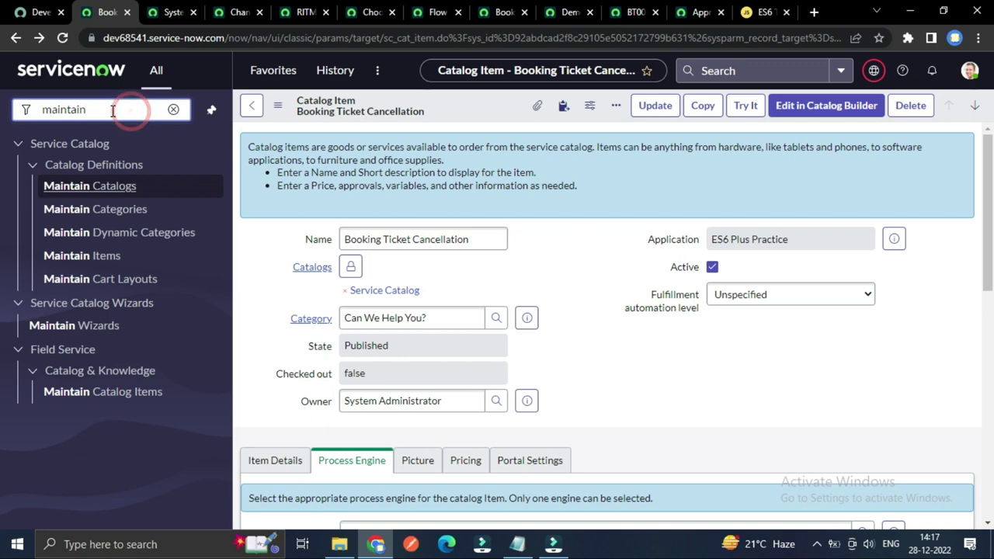
pyautogui.click(112, 110)
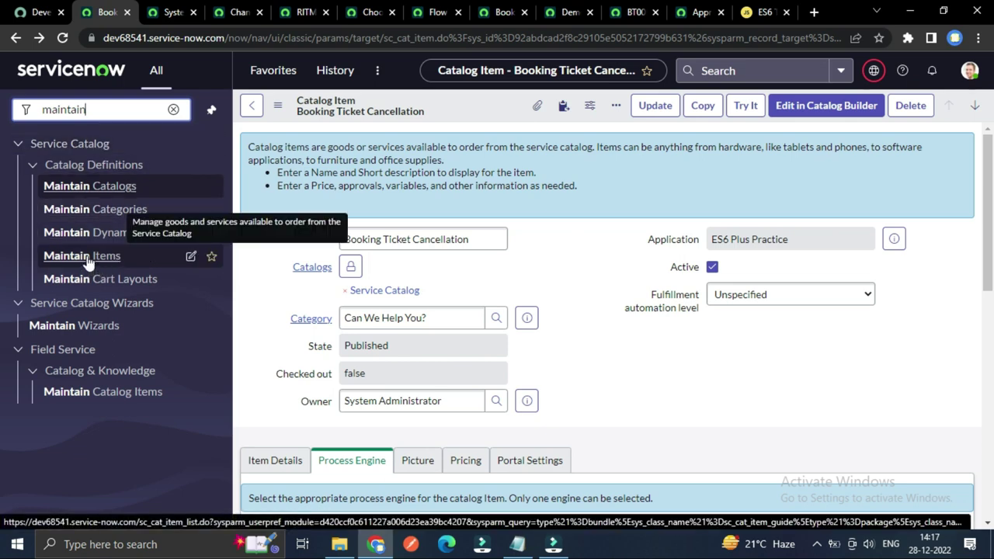
pyautogui.click(159, 7)
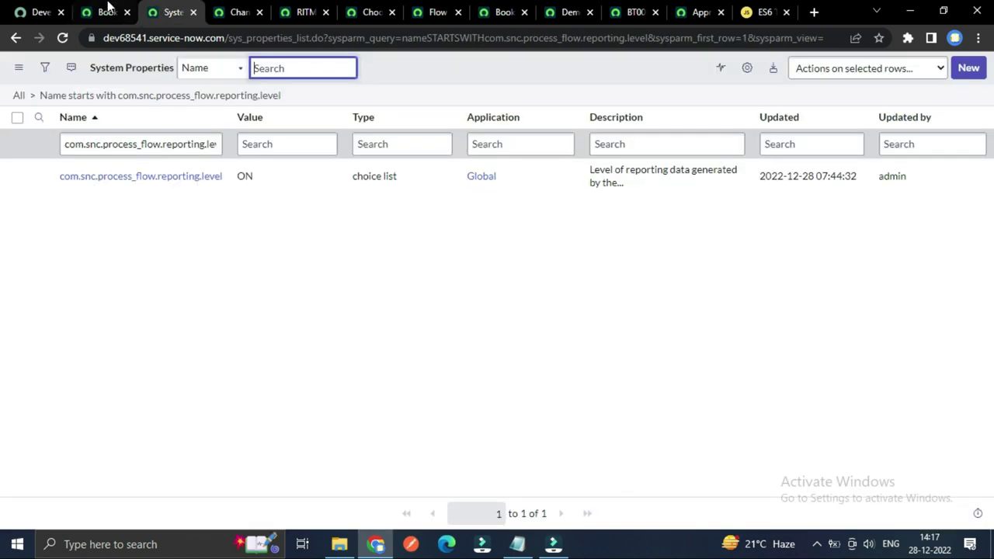
pyautogui.click(107, 12)
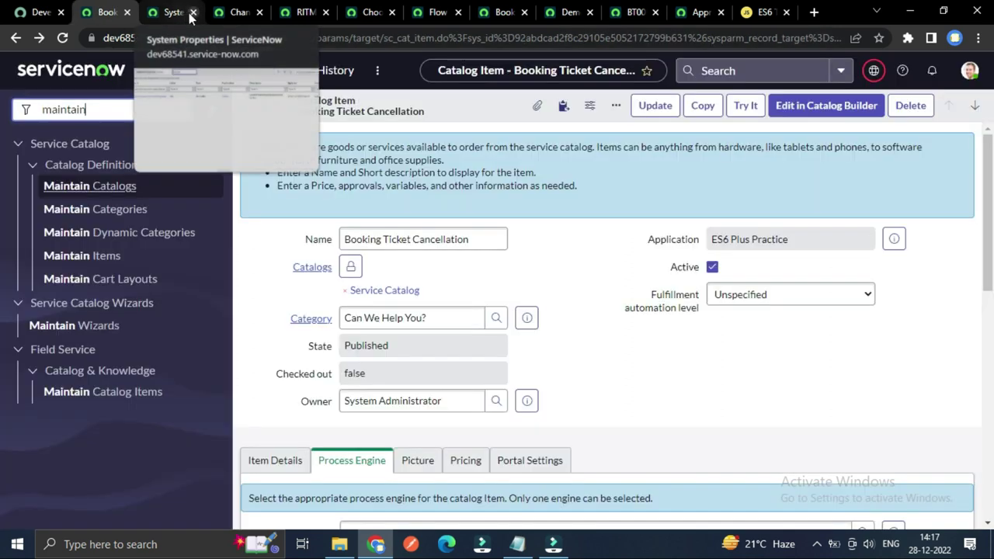
# Step: Open Maintain Items in a new tab and come back to the Booking Ticket Cancellation form
pyautogui.rightClick(84, 262)
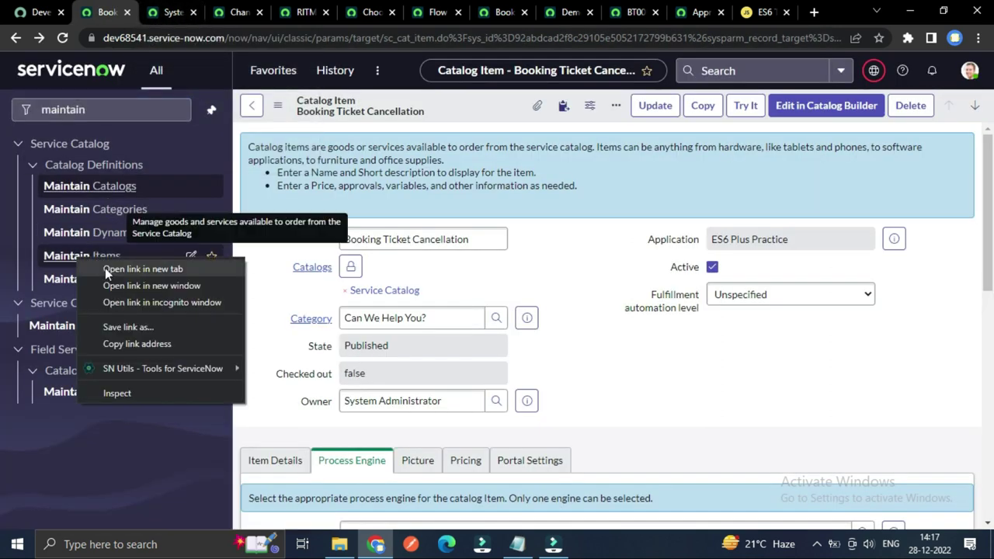
pyautogui.click(105, 268)
pyautogui.hotkey('ctrl', 'Tab')
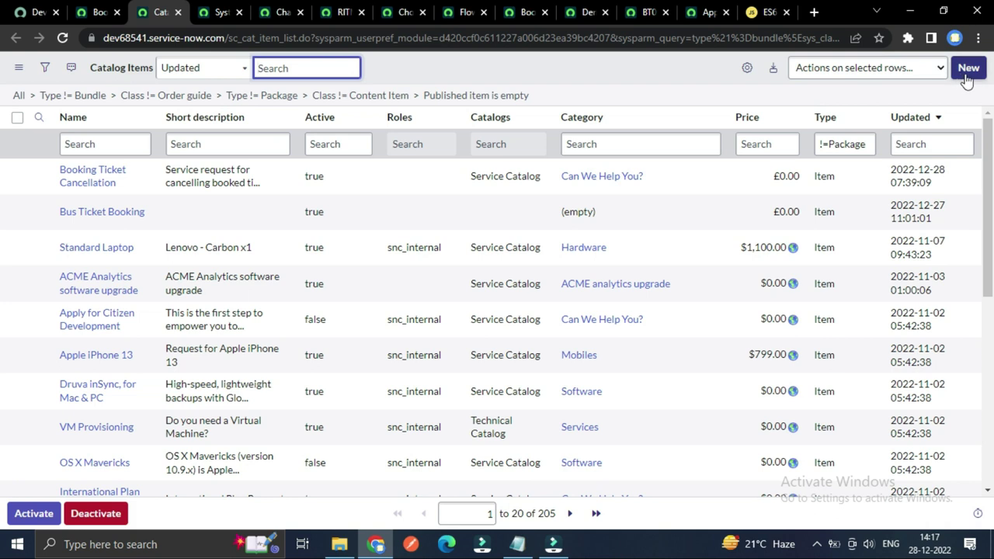
pyautogui.click(98, 9)
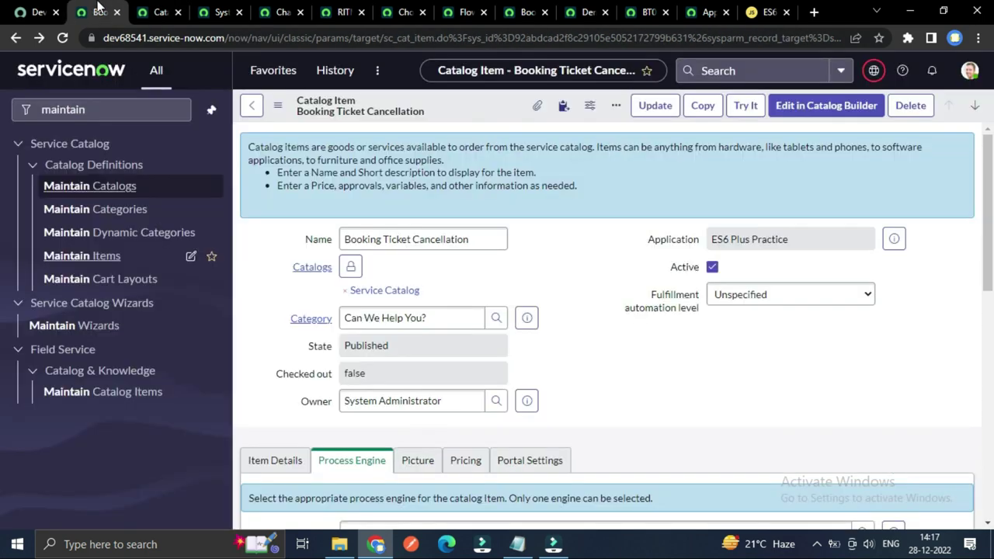
# Step: Unpin the navigator and check the item's Name and Category values
pyautogui.click(211, 110)
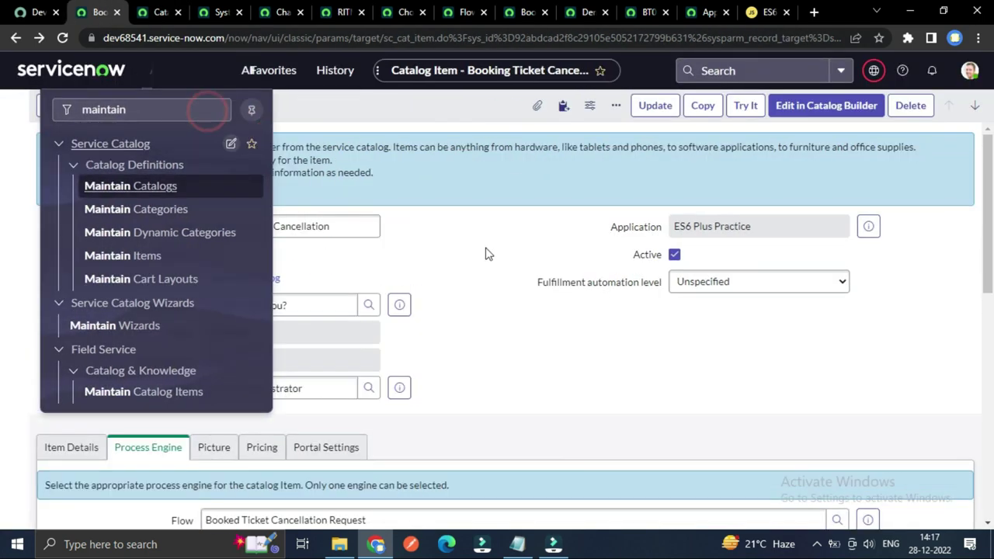
pyautogui.click(481, 252)
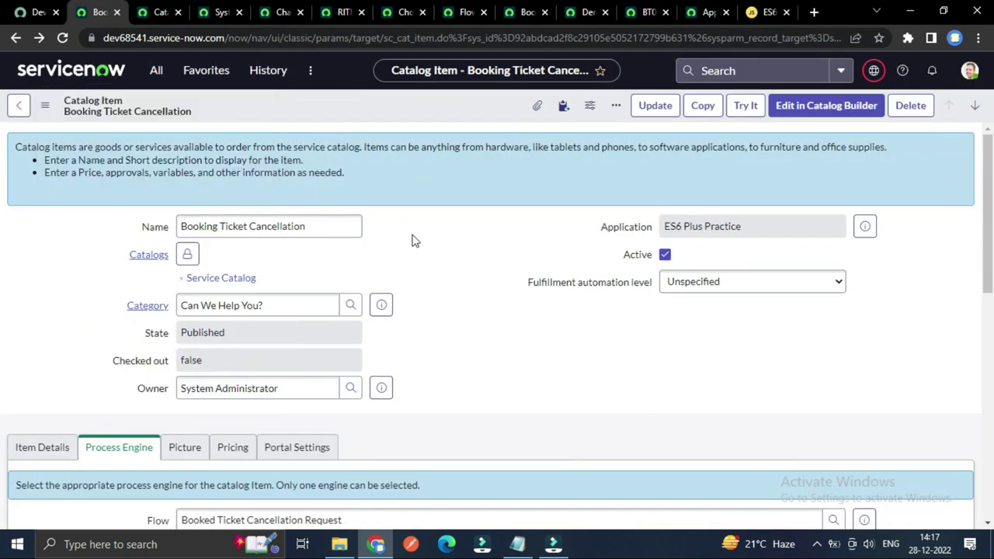
pyautogui.click(249, 226)
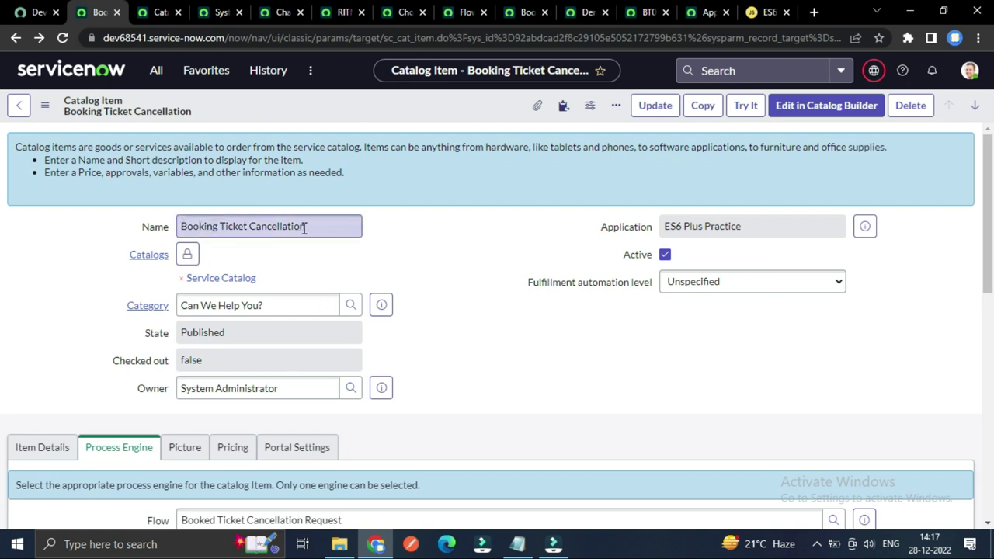
pyautogui.scroll(-1, 194, 222)
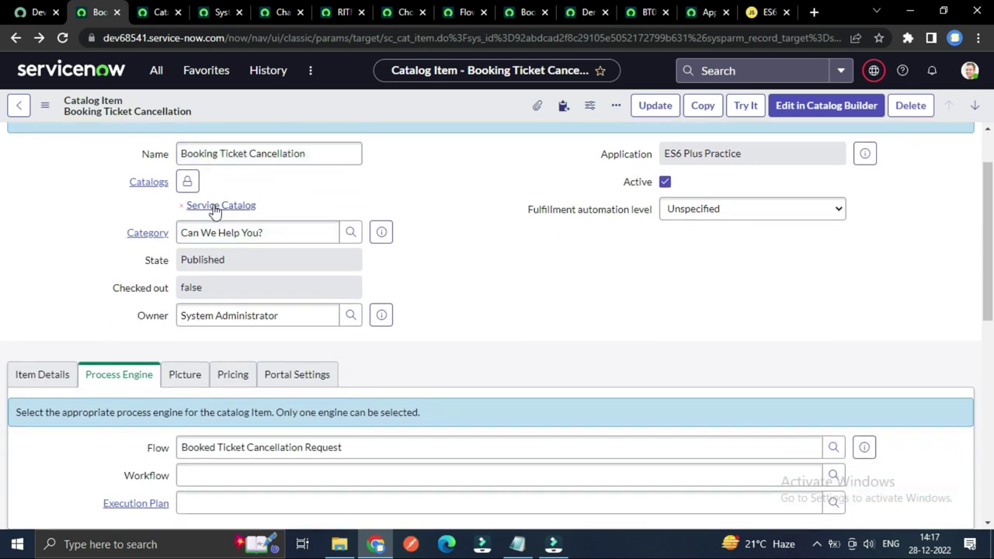
pyautogui.click(223, 234)
pyautogui.scroll(-1, 212, 282)
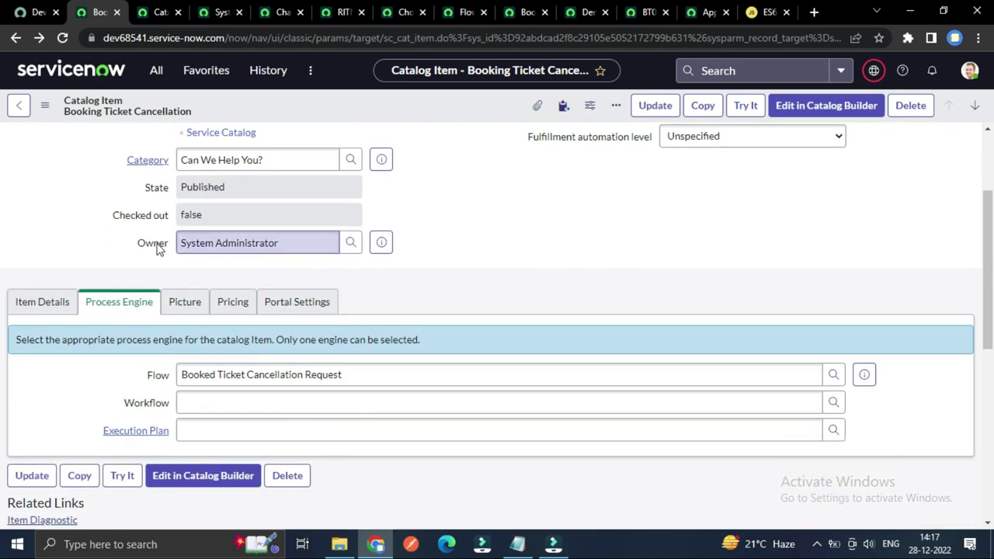
pyautogui.scroll(1, 347, 303)
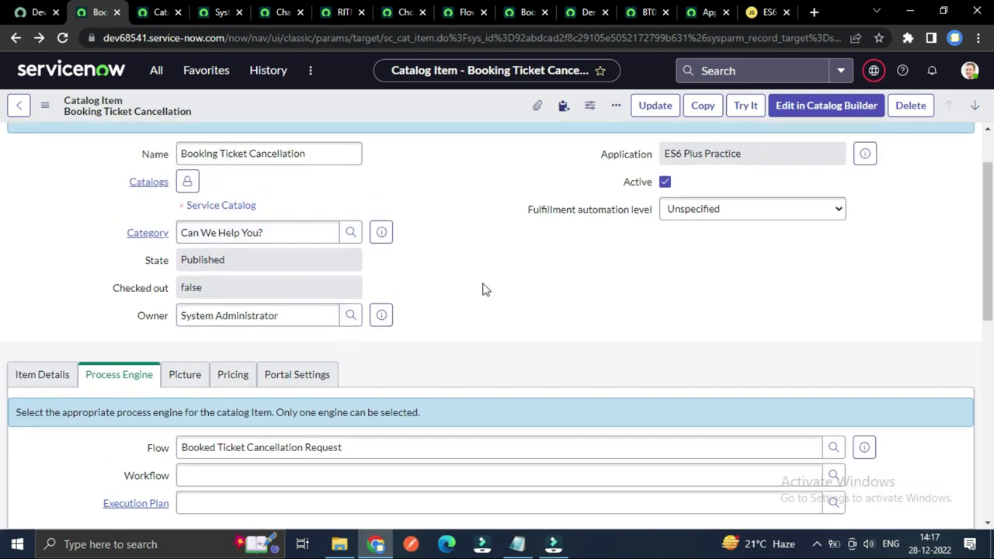
pyautogui.scroll(-1, 482, 289)
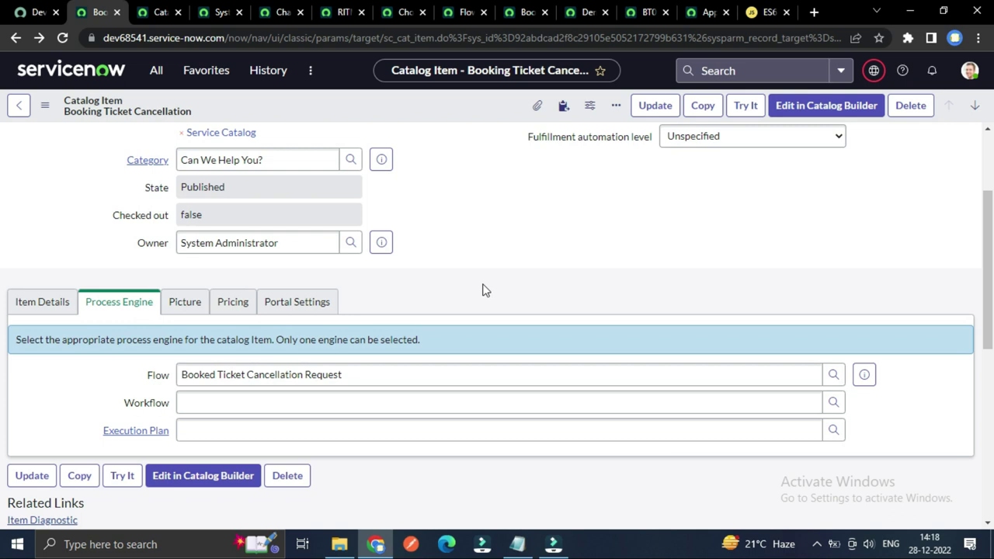
# Step: Inspect the Process Engine Flow field showing Booked Ticket Cancellation Request
pyautogui.click(42, 301)
pyautogui.click(108, 300)
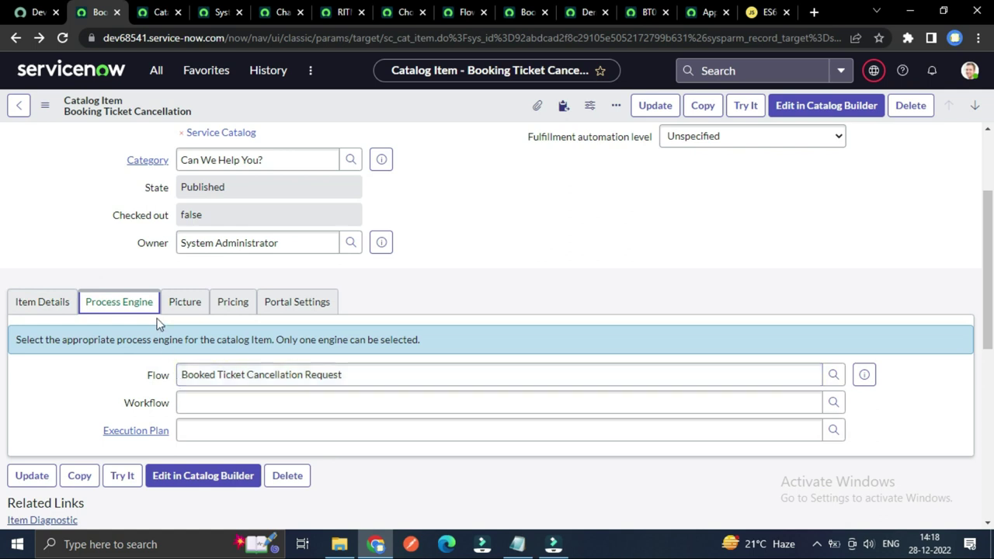
pyautogui.click(93, 377)
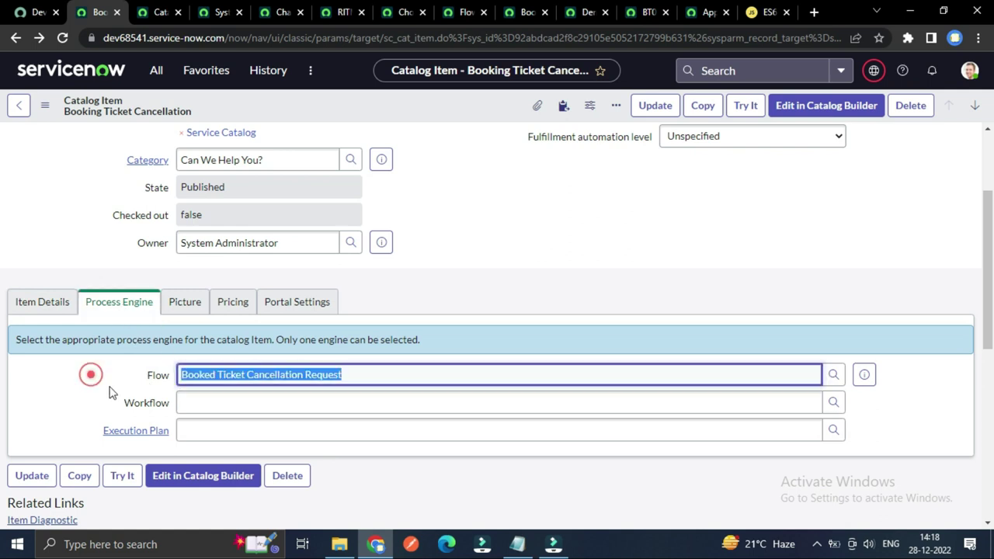
pyautogui.click(235, 378)
pyautogui.click(362, 374)
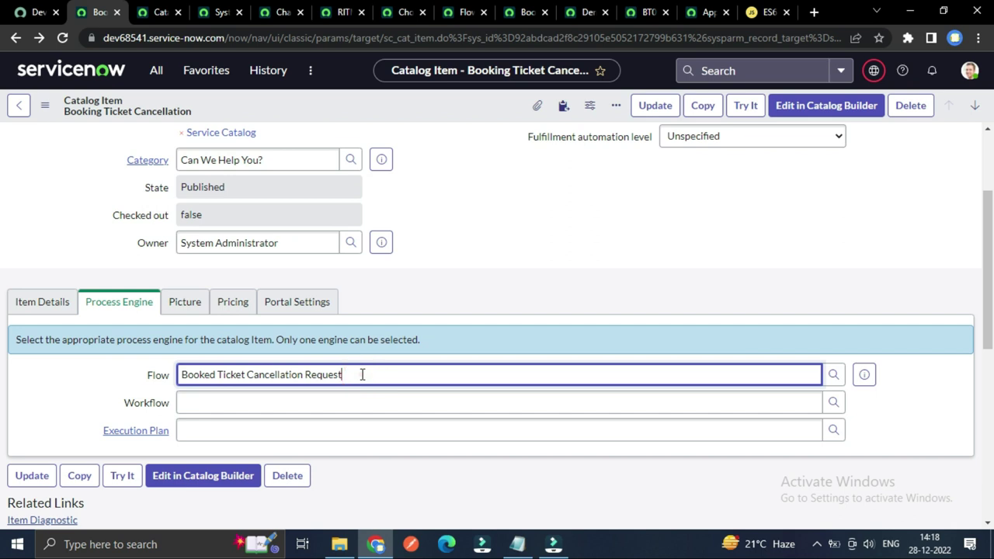
# Step: Read the task 15 flow instruction in the Notepad notes before returning to the browser
pyautogui.click(516, 544)
pyautogui.click(221, 391)
pyautogui.moveTo(38, 337); pyautogui.dragTo(146, 337)
pyautogui.click(197, 404)
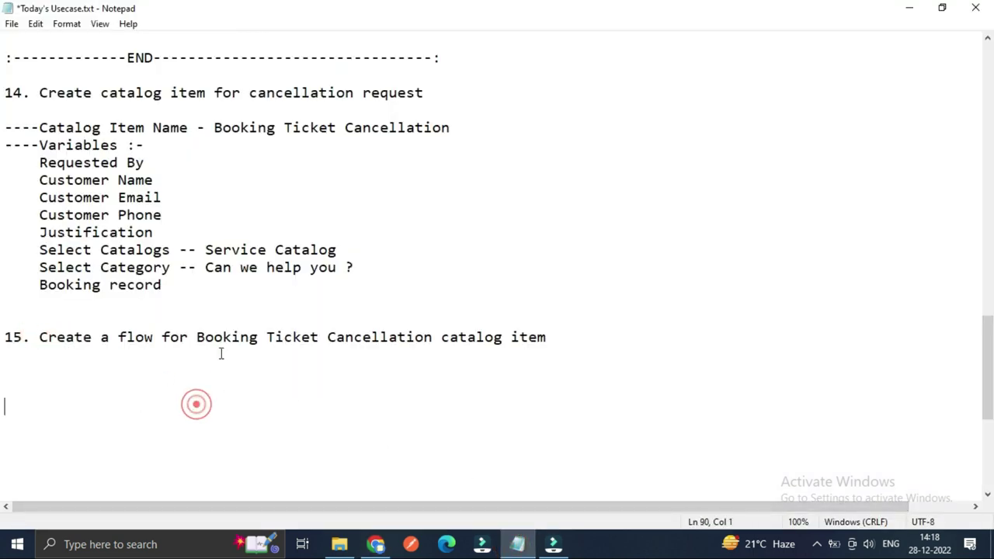
pyautogui.click(375, 543)
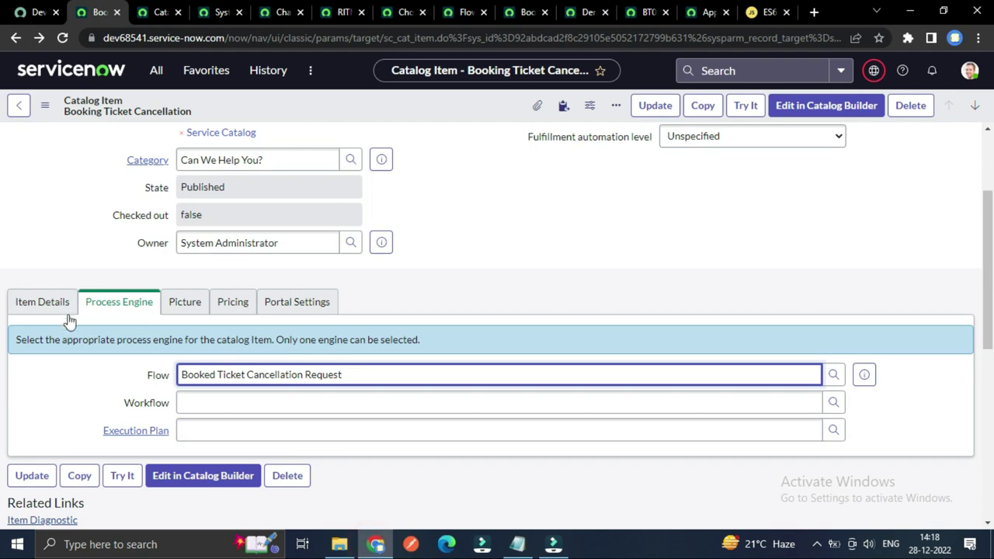
# Step: Scroll through Item Details and the nine-entry Variables related list
pyautogui.click(46, 301)
pyautogui.scroll(-8, 66, 384)
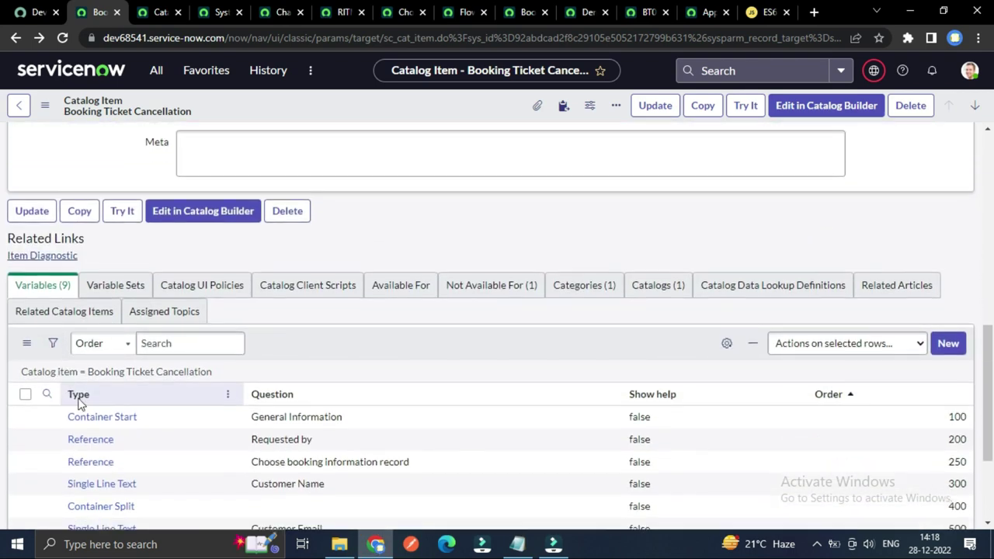
pyautogui.scroll(-2, 79, 403)
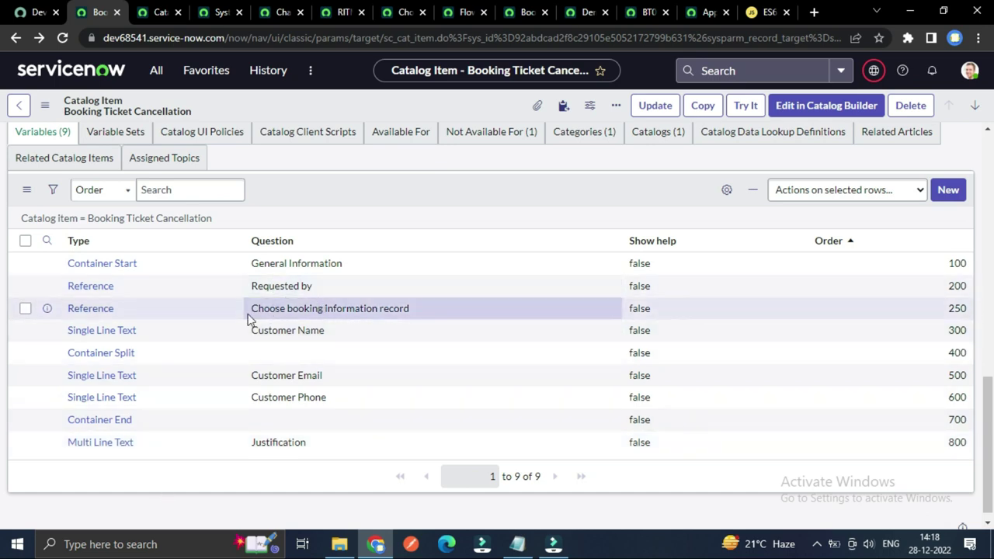
pyautogui.scroll(3, 472, 287)
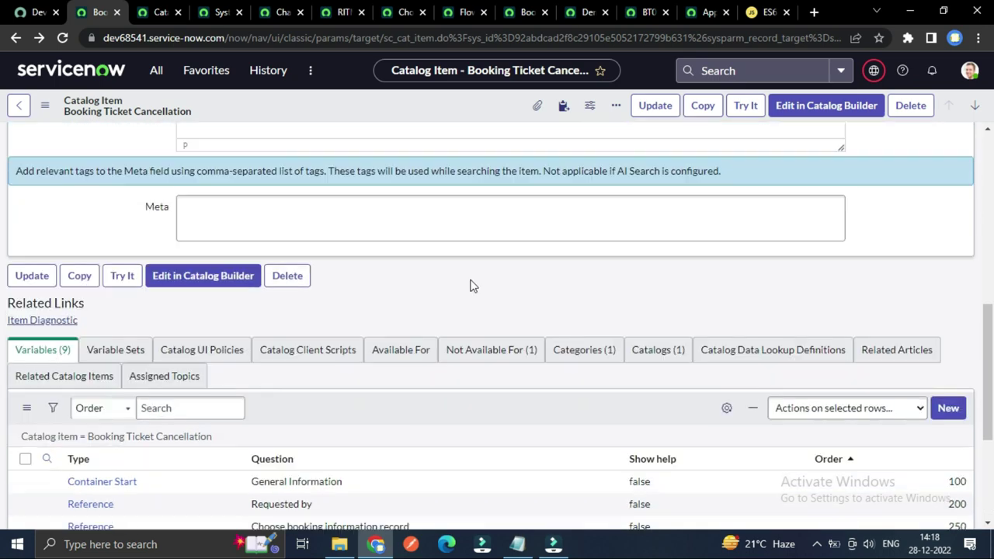
pyautogui.scroll(5, 636, 222)
pyautogui.click(743, 108)
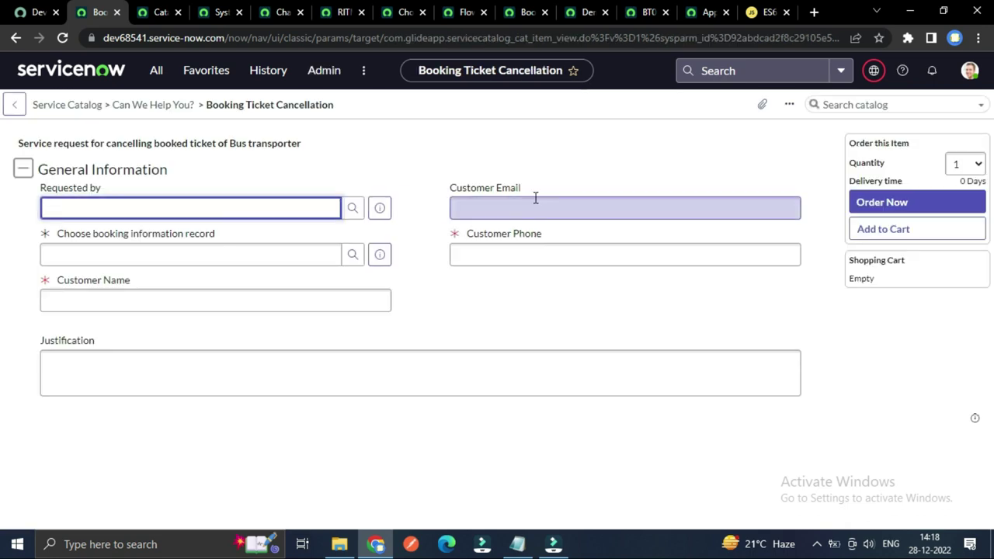
pyautogui.click(506, 213)
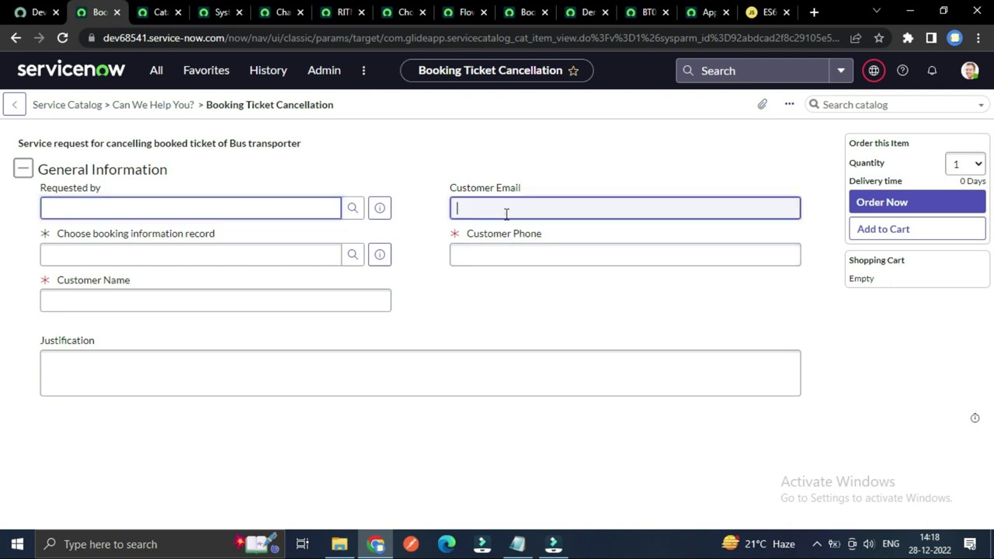
pyautogui.click(344, 165)
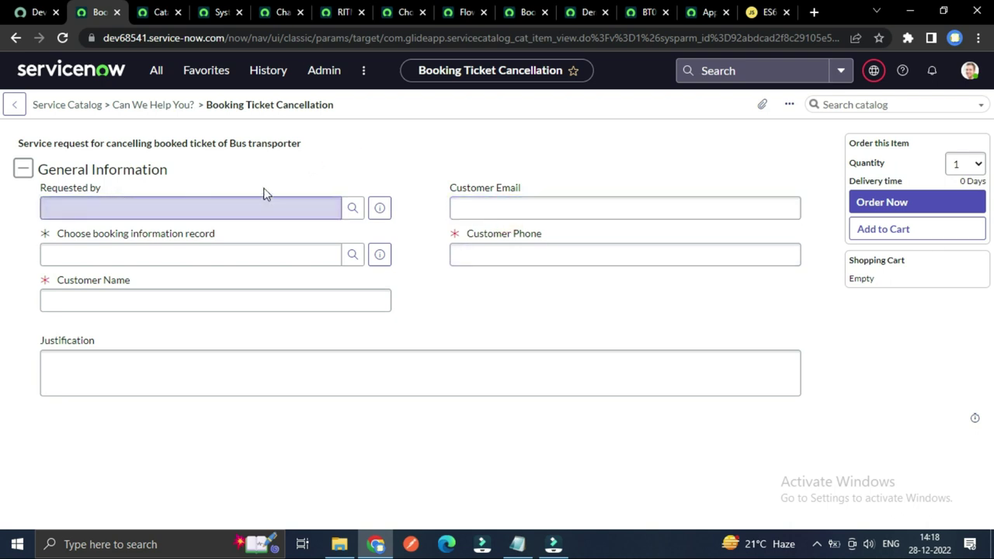
pyautogui.click(223, 254)
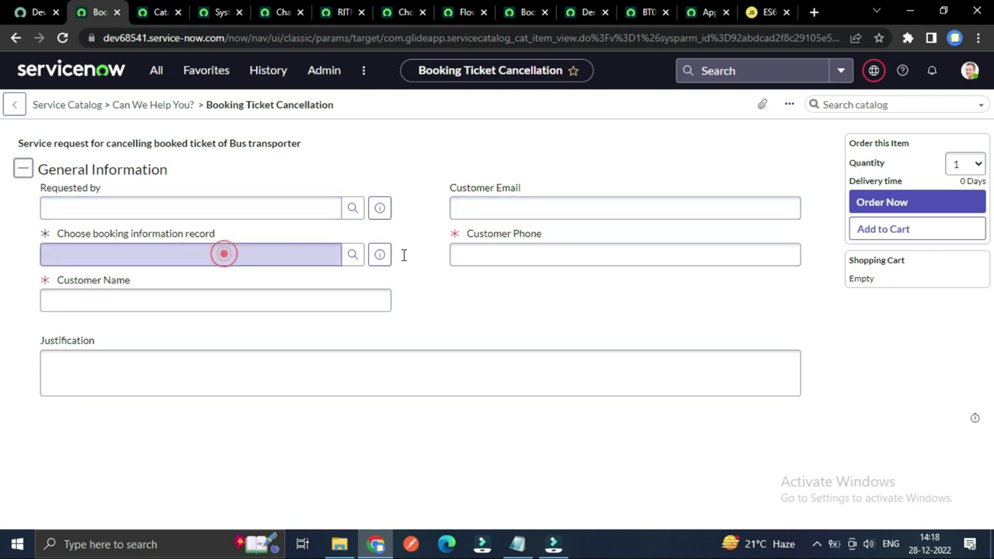
pyautogui.click(403, 254)
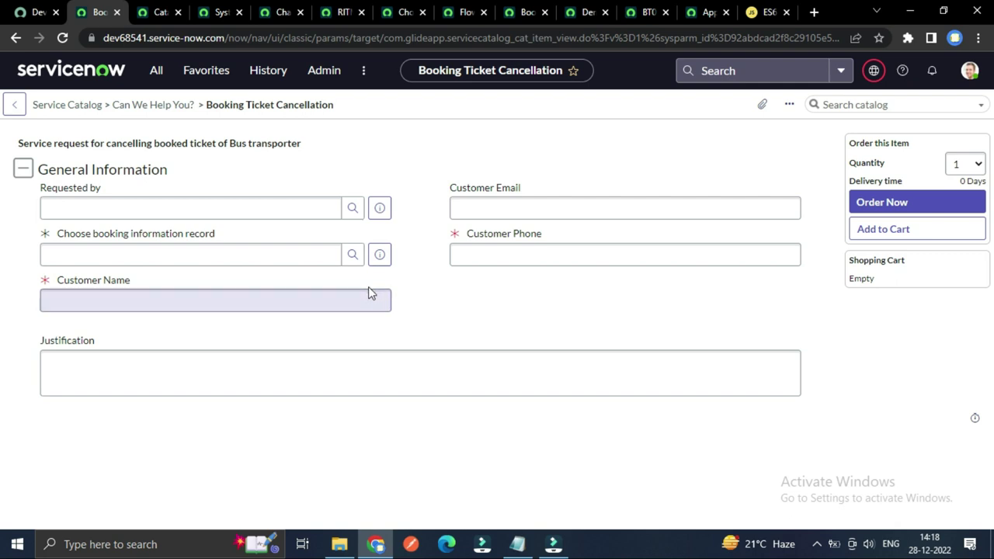
pyautogui.click(175, 236)
pyautogui.click(150, 247)
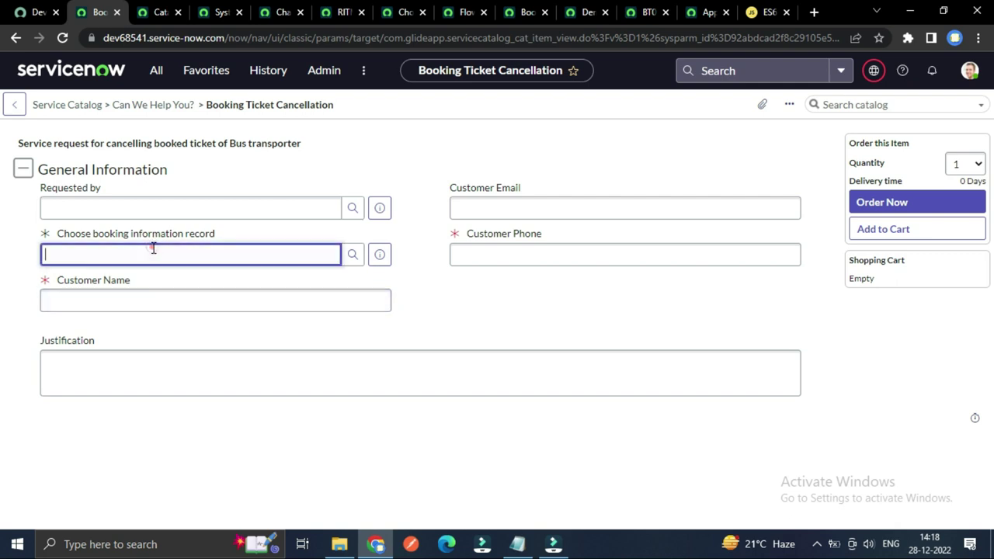
pyautogui.click(206, 246)
pyautogui.click(399, 272)
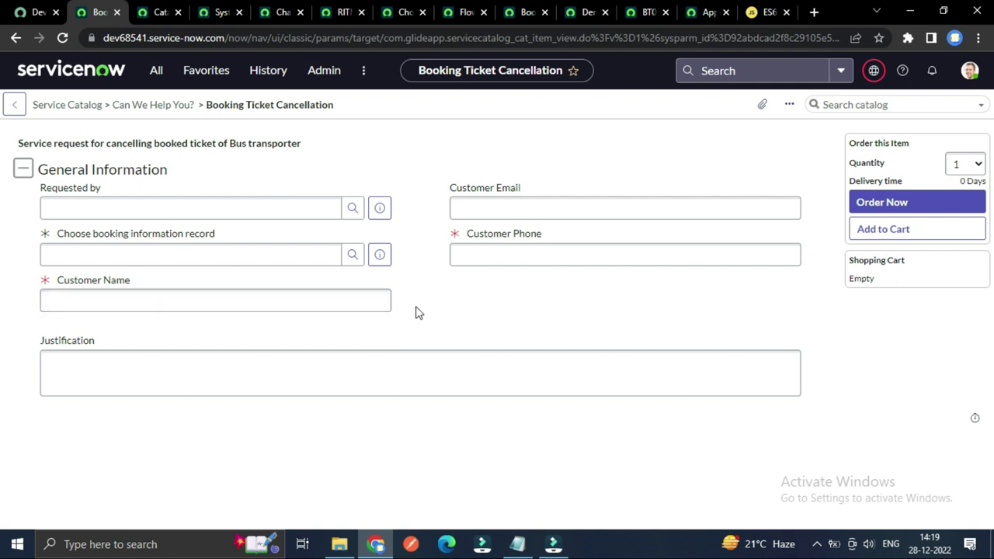
pyautogui.click(231, 358)
pyautogui.click(459, 305)
pyautogui.click(355, 356)
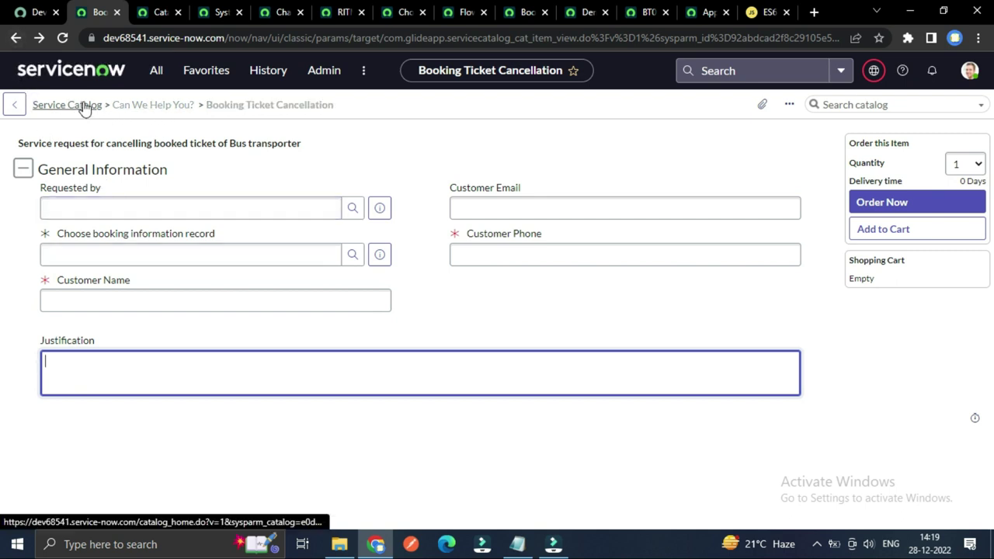
# Step: Go back to the catalog item definition record and scroll through its nine variables
pyautogui.click(15, 104)
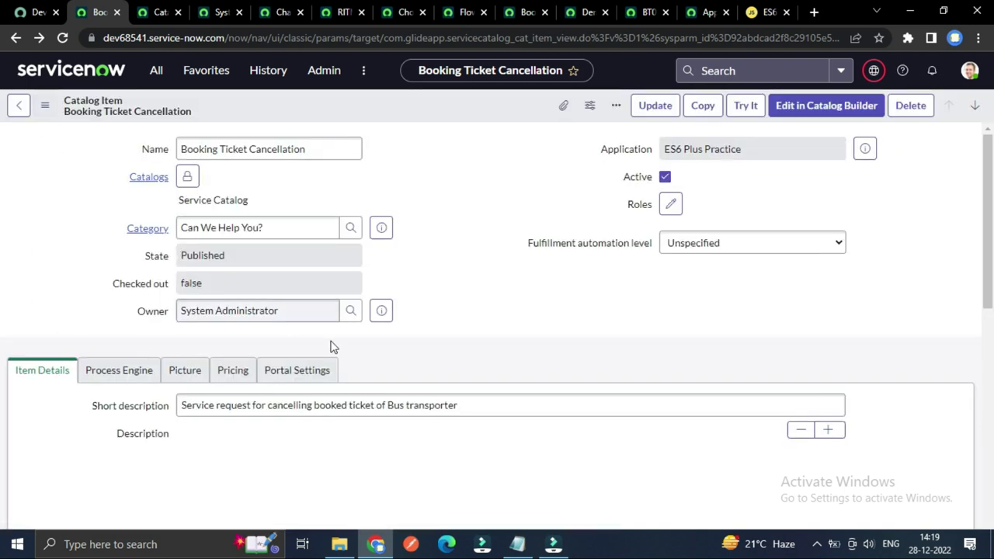
pyautogui.scroll(-2, 428, 322)
pyautogui.scroll(-3, 446, 345)
pyautogui.scroll(5, 466, 370)
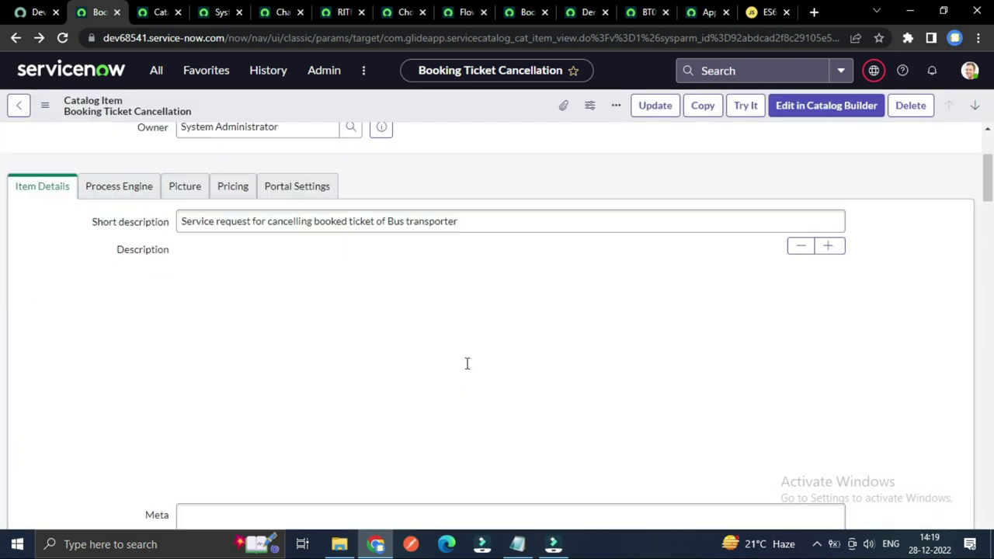
pyautogui.scroll(2, 481, 311)
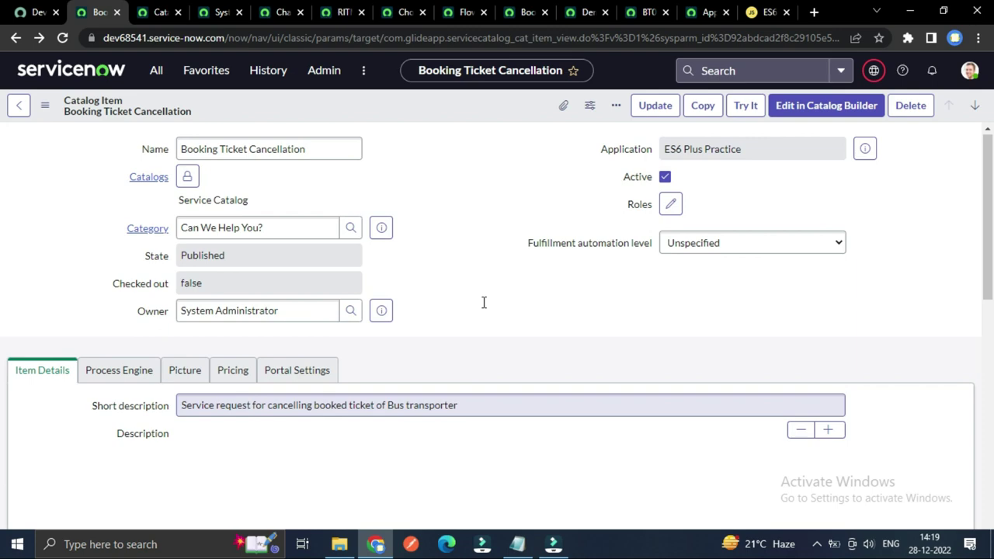
pyautogui.scroll(-5, 451, 349)
pyautogui.scroll(-1, 399, 384)
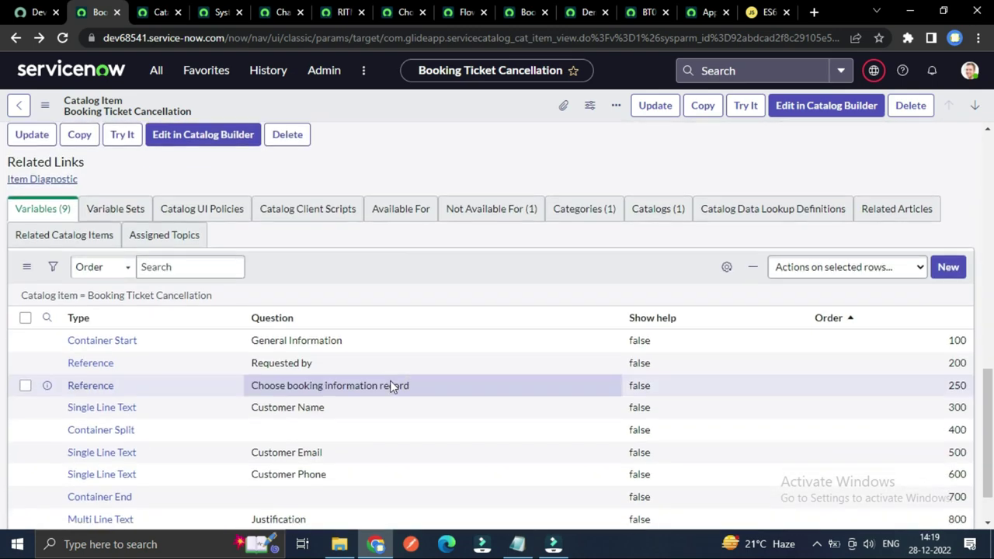
pyautogui.scroll(-1, 392, 386)
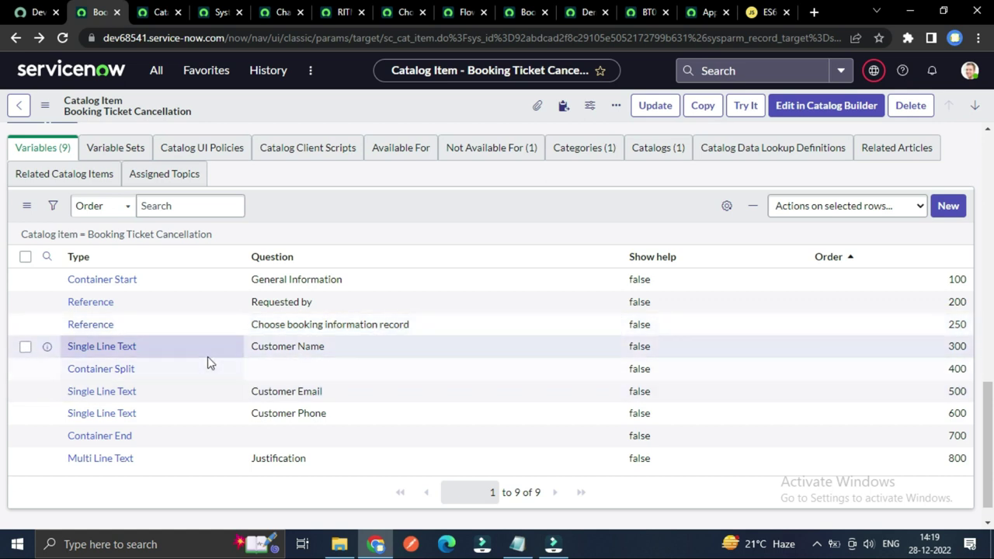
pyautogui.scroll(2, 233, 355)
pyautogui.scroll(-2, 233, 356)
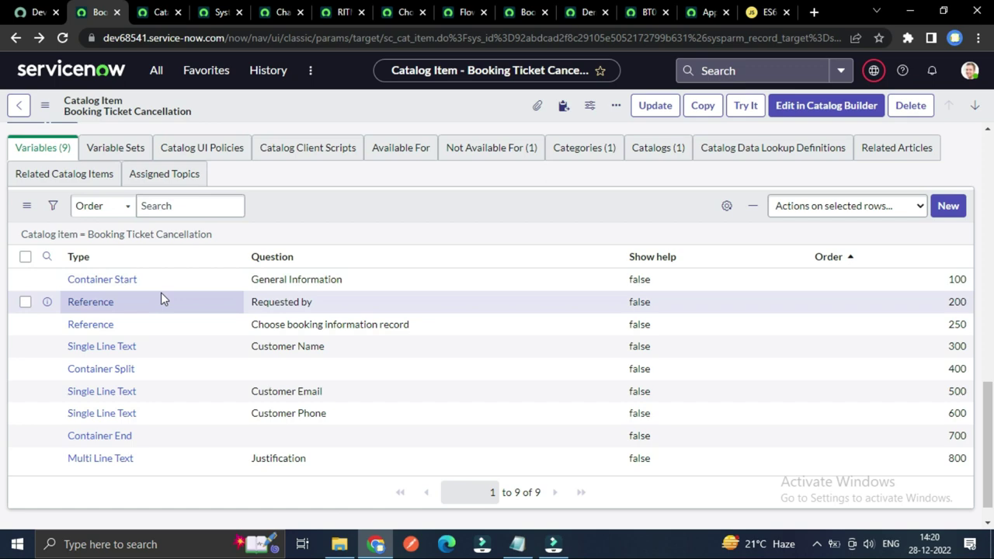
pyautogui.scroll(10, 413, 241)
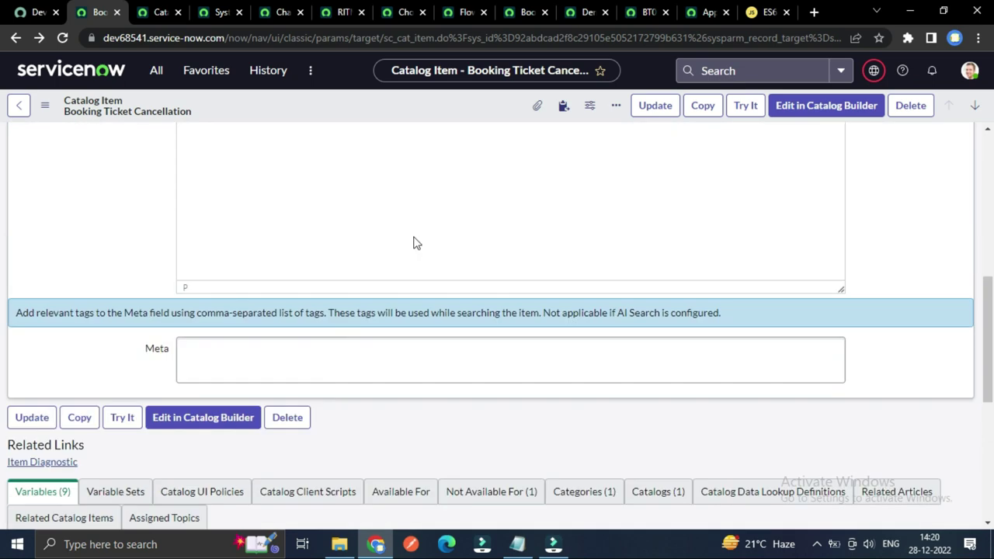
pyautogui.scroll(5, 466, 245)
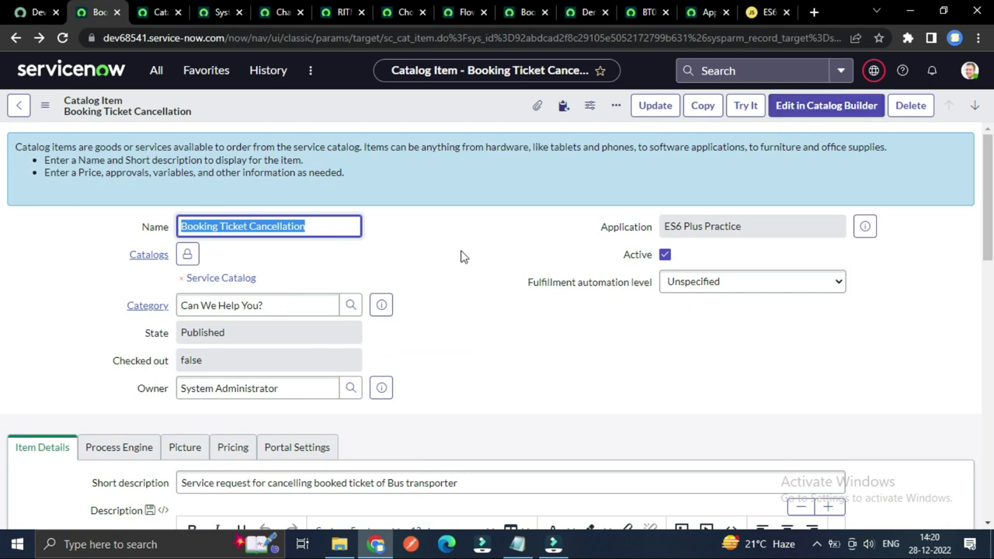
pyautogui.scroll(-1, 462, 256)
pyautogui.scroll(-1, 462, 256)
pyautogui.scroll(2, 461, 254)
pyautogui.scroll(-10, 461, 253)
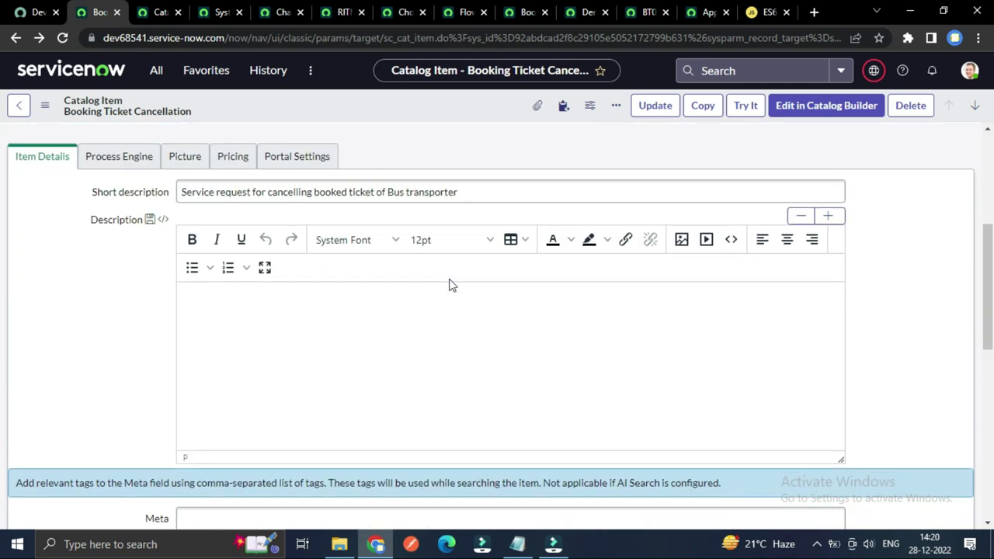
pyautogui.scroll(8, 414, 368)
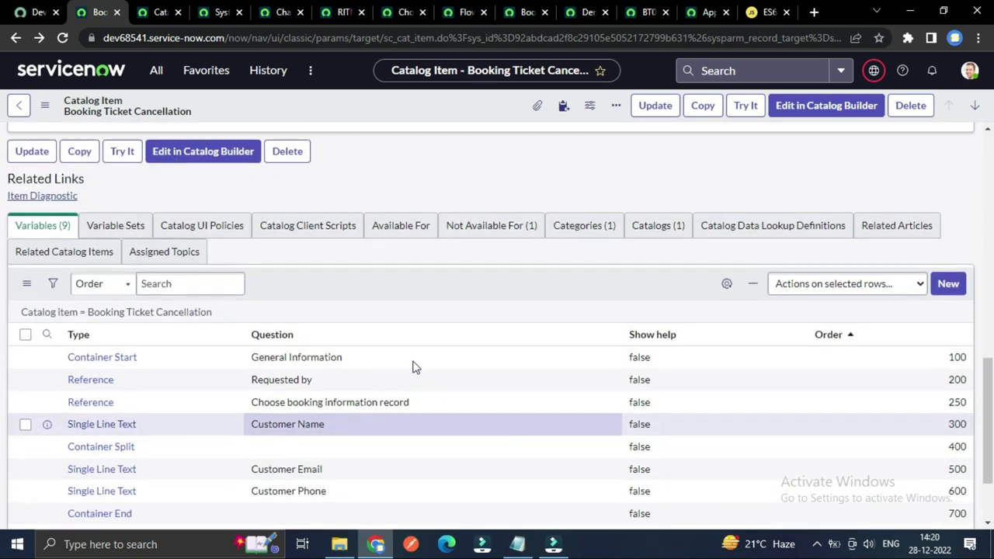
pyautogui.scroll(2, 514, 317)
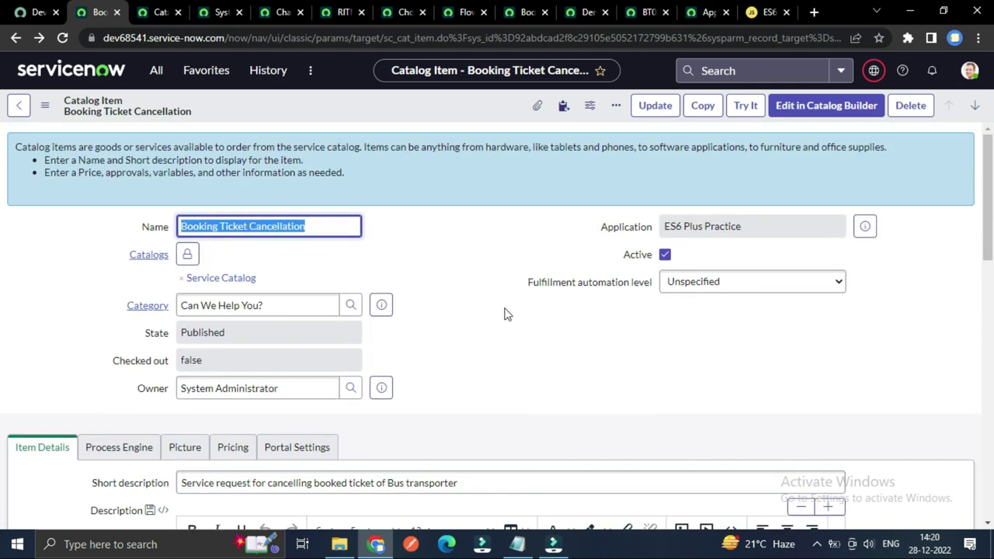
pyautogui.scroll(-10, 455, 322)
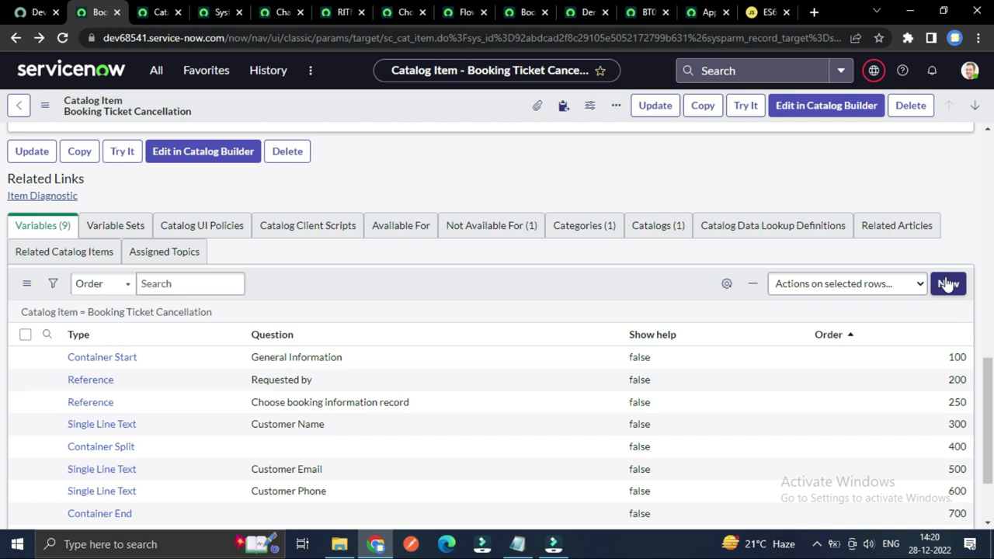
pyautogui.scroll(-2, 561, 373)
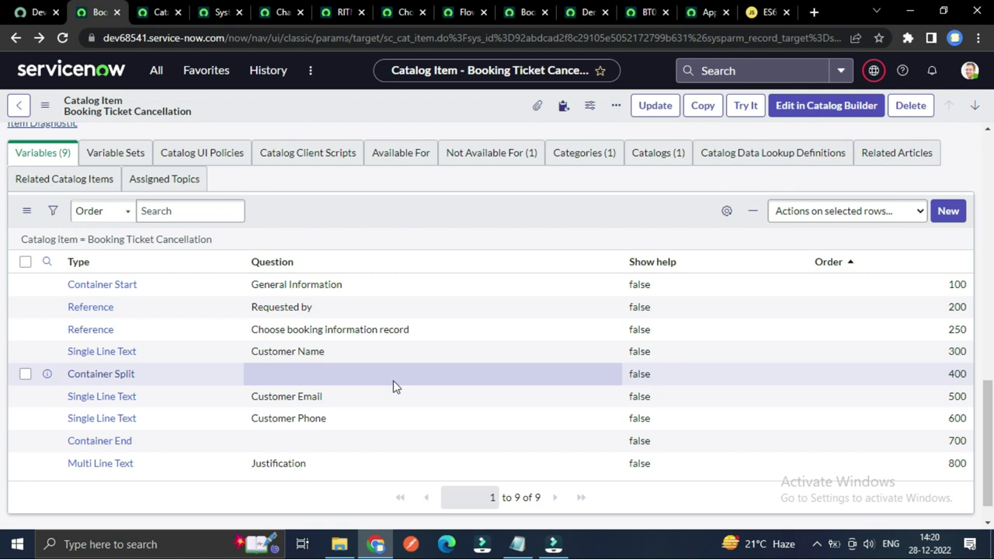
pyautogui.scroll(3, 393, 379)
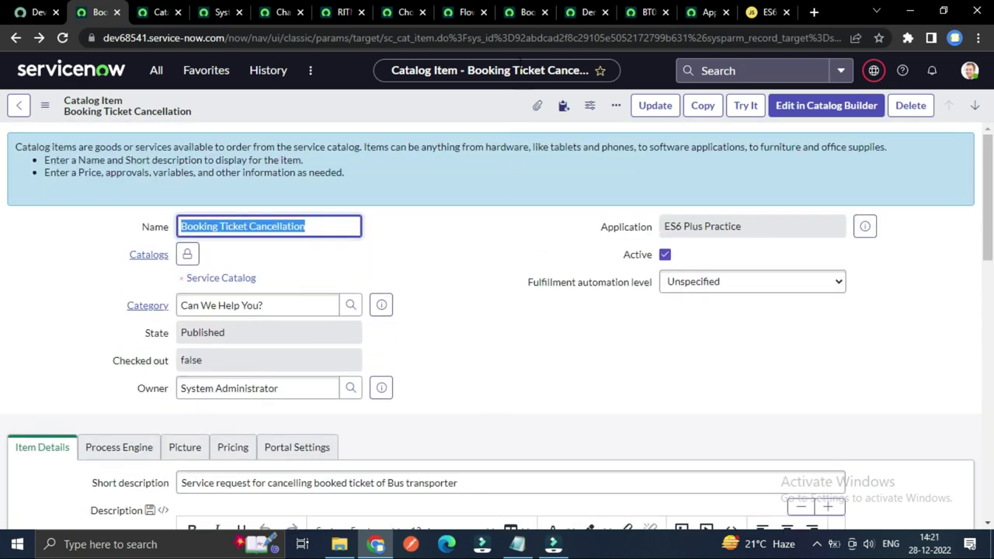
# Step: Glance at the cancellation flow in Flow Designer, then return to the catalog item record
pyautogui.click(459, 10)
pyautogui.click(460, 10)
pyautogui.scroll(-1, 397, 245)
pyautogui.scroll(1, 379, 310)
pyautogui.scroll(-2, 361, 326)
pyautogui.scroll(2, 360, 291)
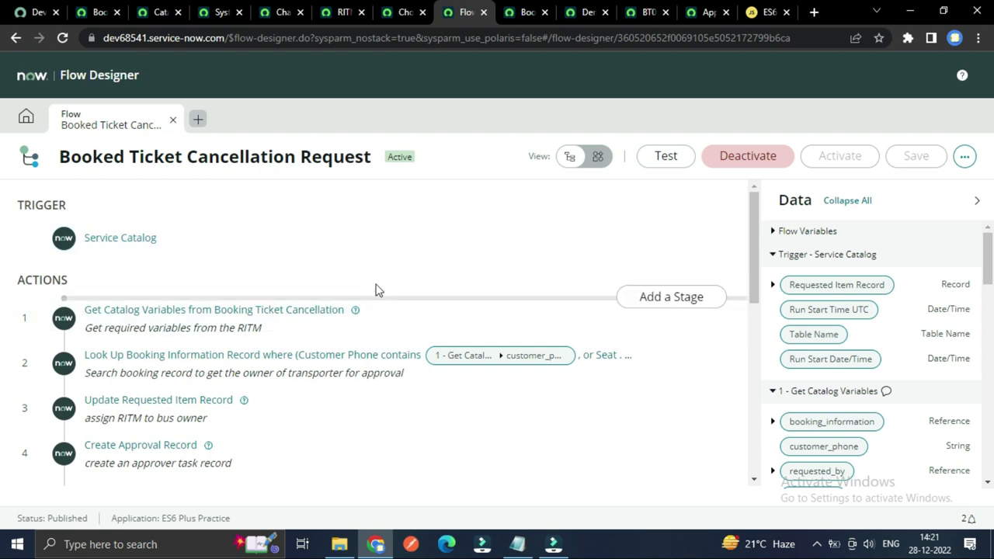
pyautogui.click(92, 11)
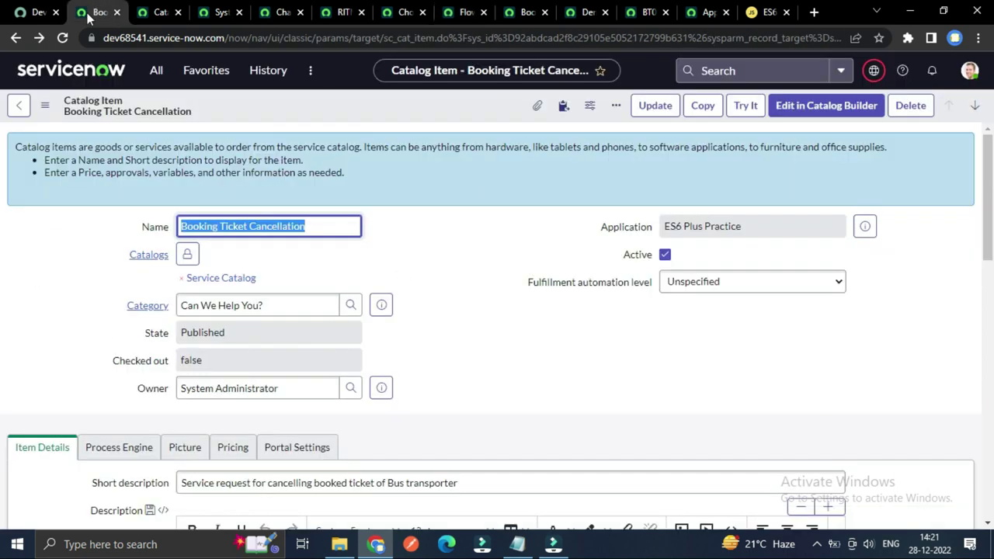
pyautogui.scroll(-2, 308, 298)
# Step: Verify the Process Engine Flow field reads Booked Ticket Cancellation Request, then view it in Flow Designer
pyautogui.click(132, 303)
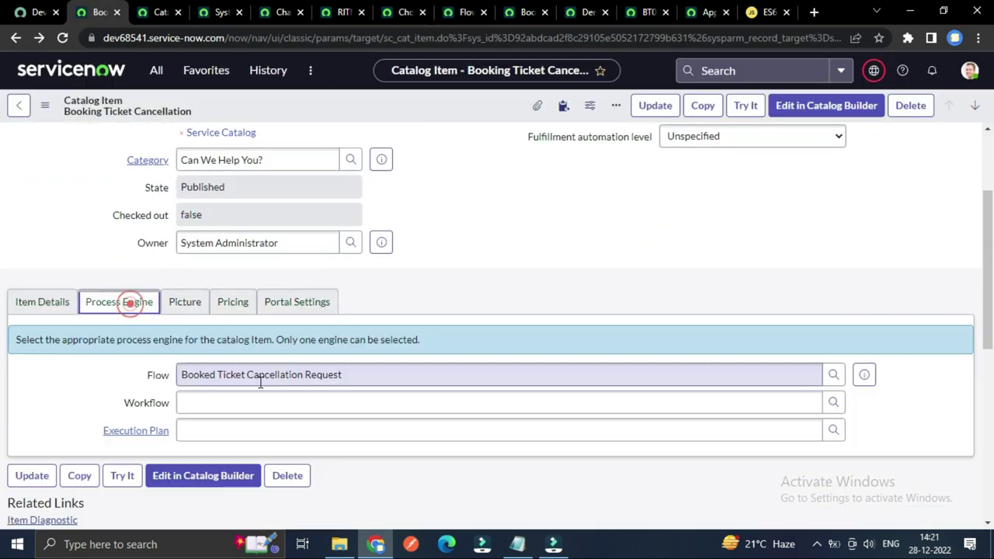
pyautogui.moveTo(340, 377); pyautogui.dragTo(177, 374)
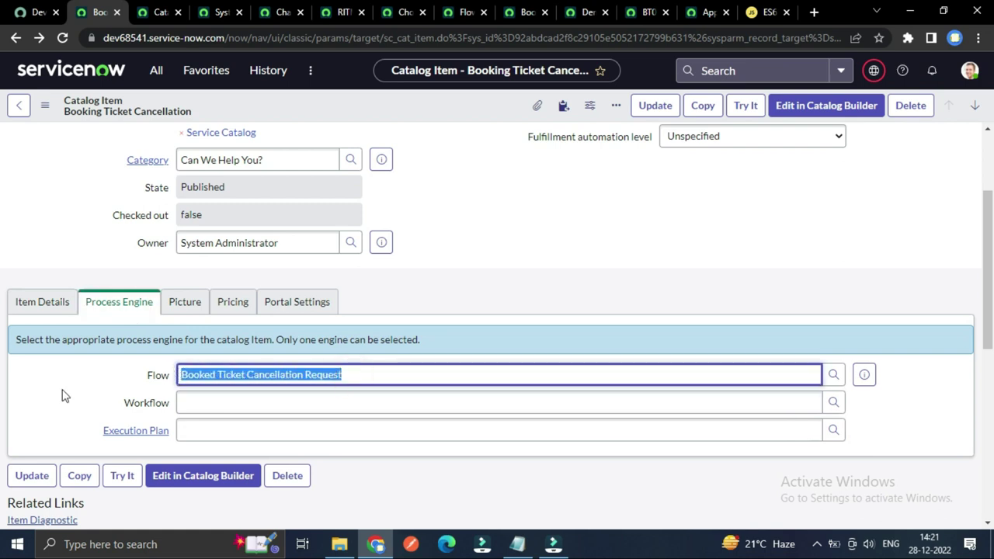
pyautogui.click(61, 388)
pyautogui.click(184, 377)
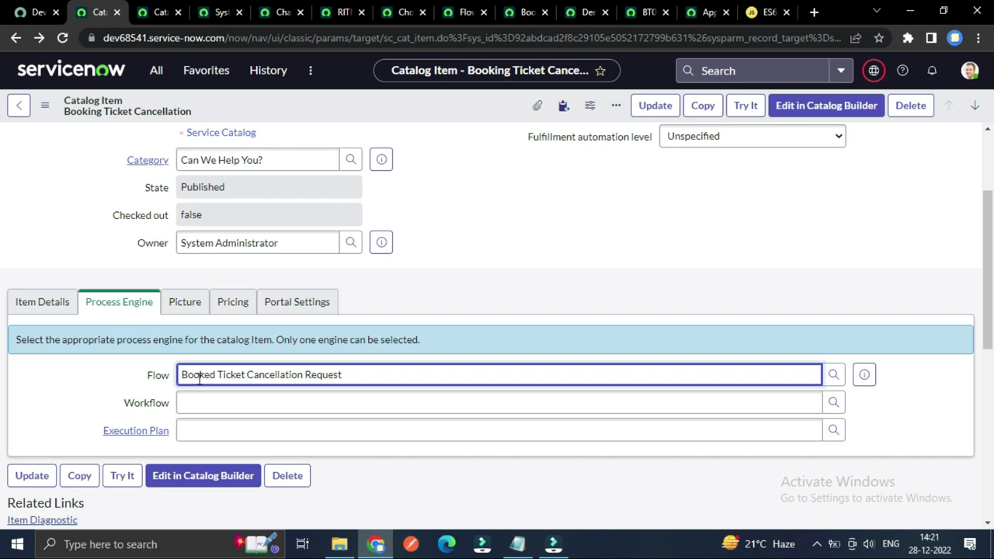
pyautogui.click(379, 368)
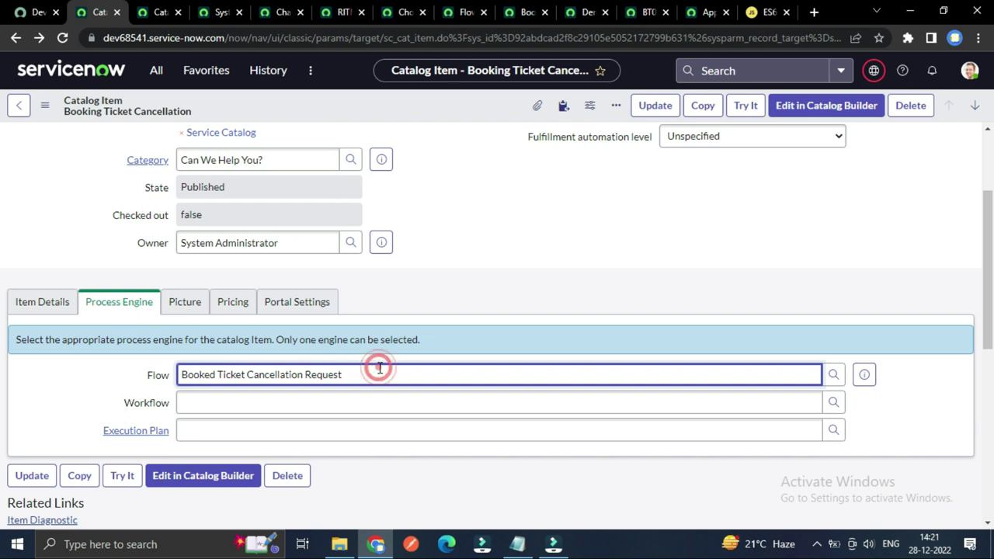
pyautogui.click(505, 226)
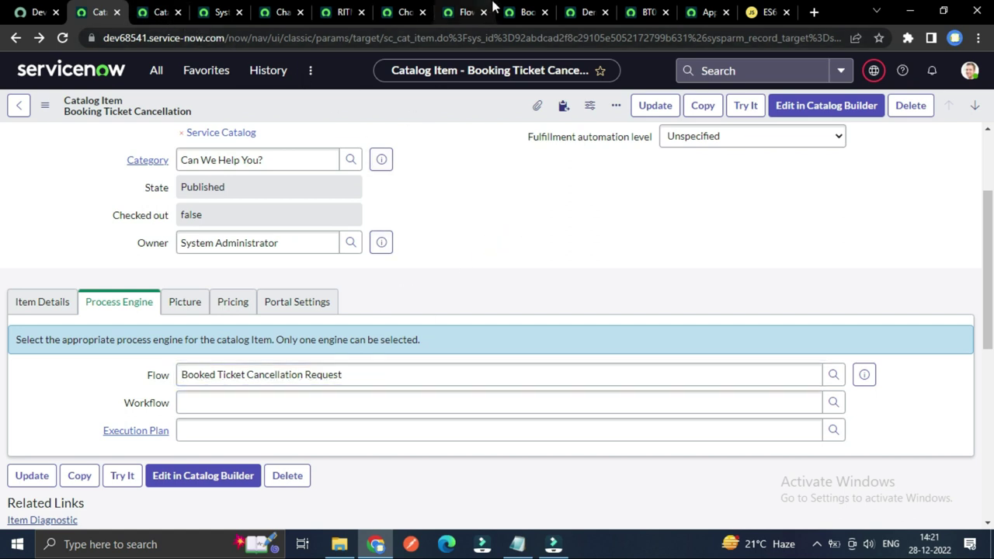
pyautogui.click(465, 12)
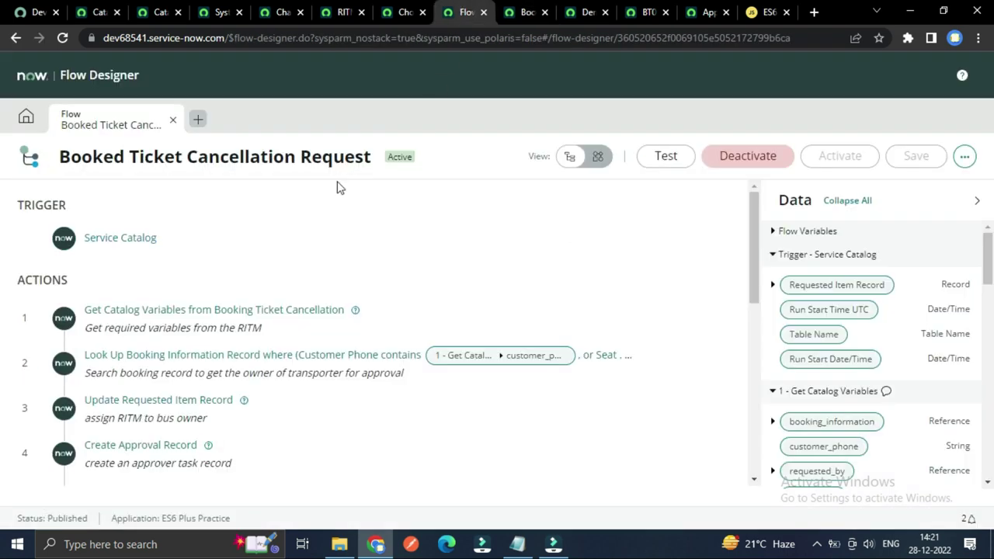
# Step: Inspect the com.snc.process_flow.reporting.level entry in the System Properties list
pyautogui.click(220, 12)
pyautogui.click(139, 241)
pyautogui.click(110, 143)
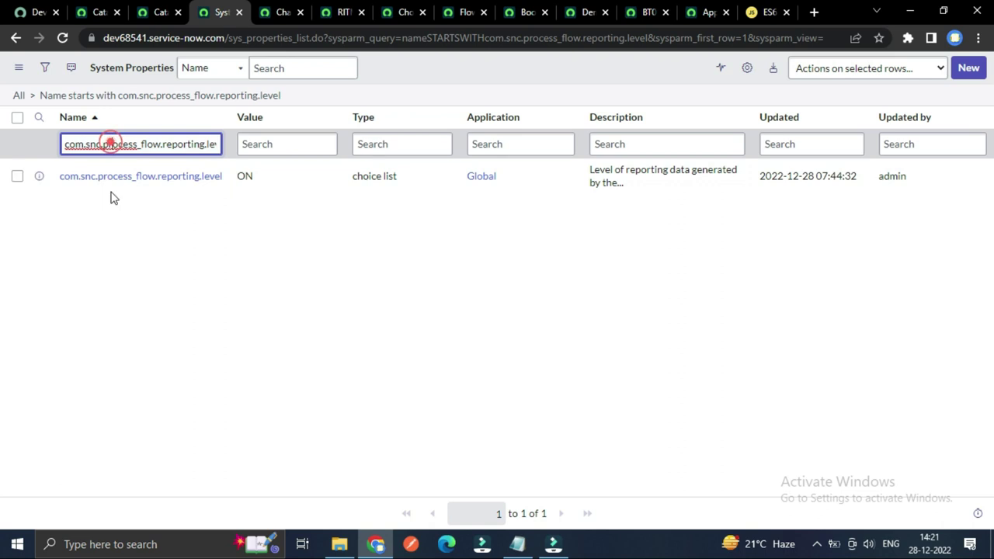
pyautogui.click(117, 223)
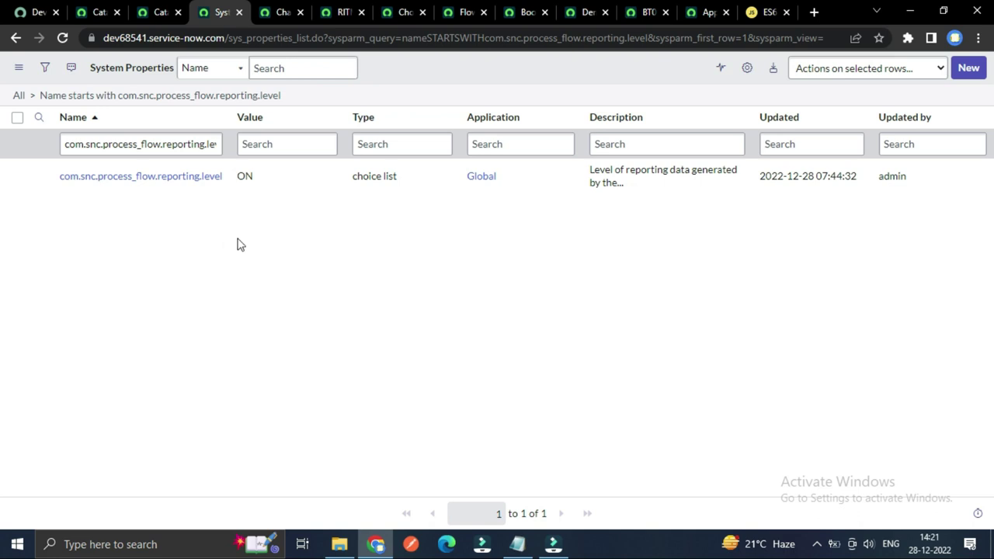
# Step: Compare the property's Value with the flow, ending on the Booked Ticket Cancellation Request flow
pyautogui.click(463, 11)
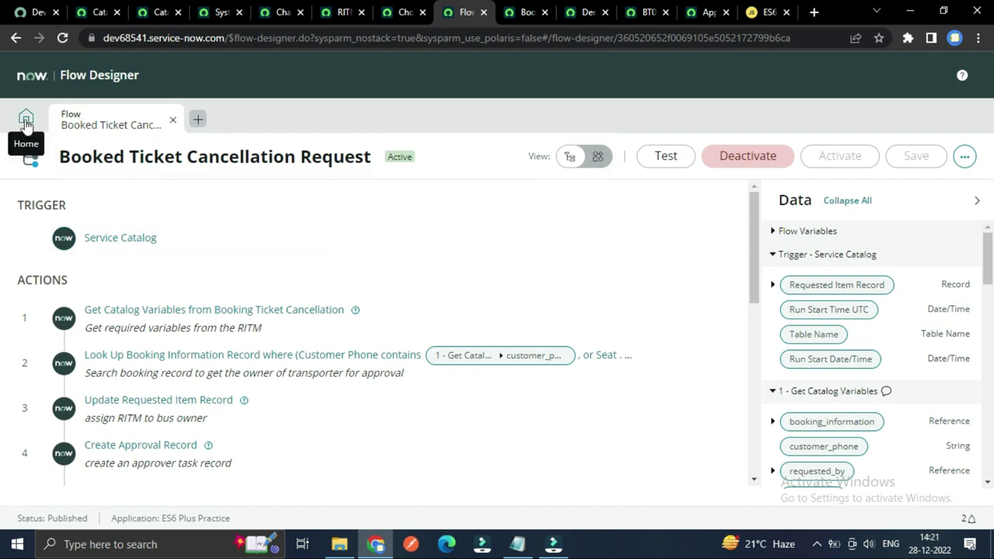
pyautogui.click(214, 11)
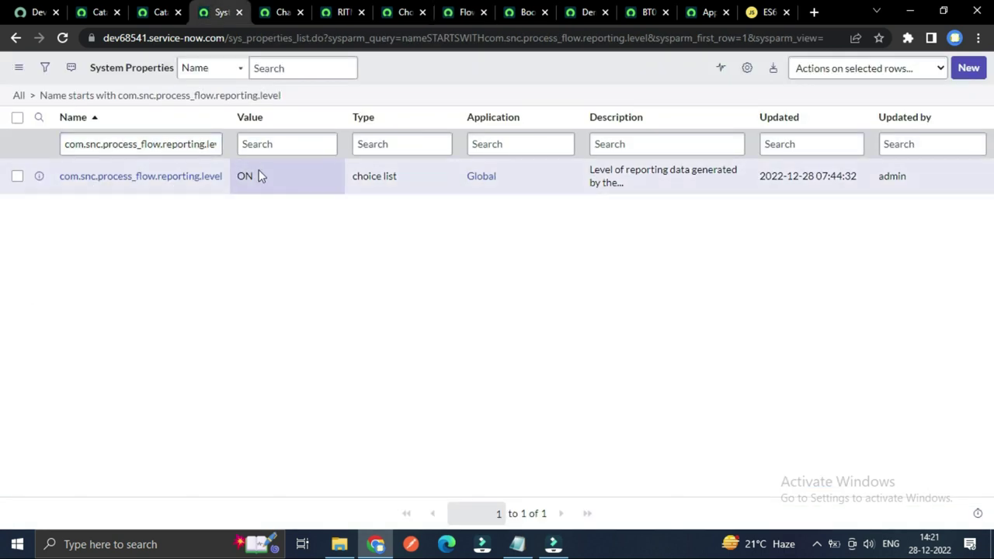
pyautogui.click(257, 146)
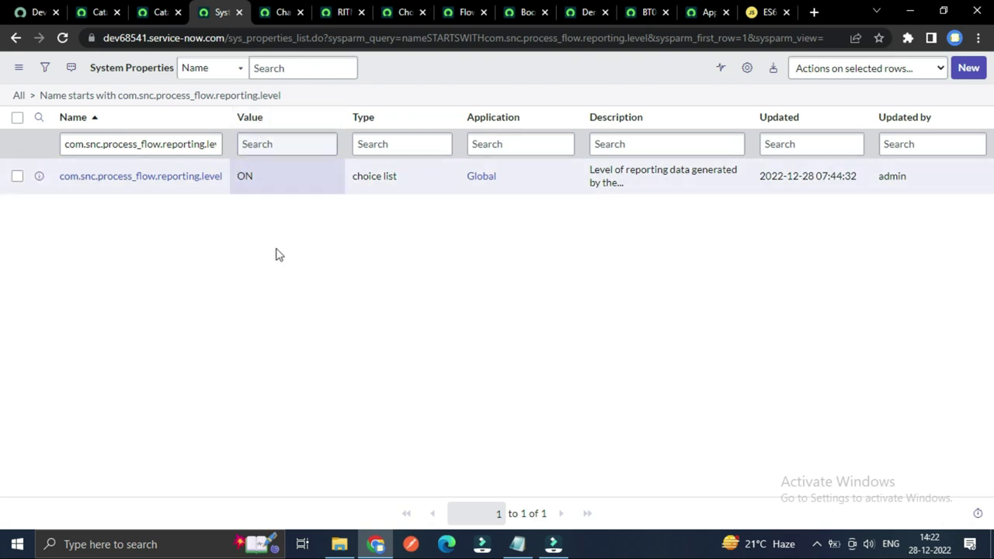
pyautogui.click(466, 11)
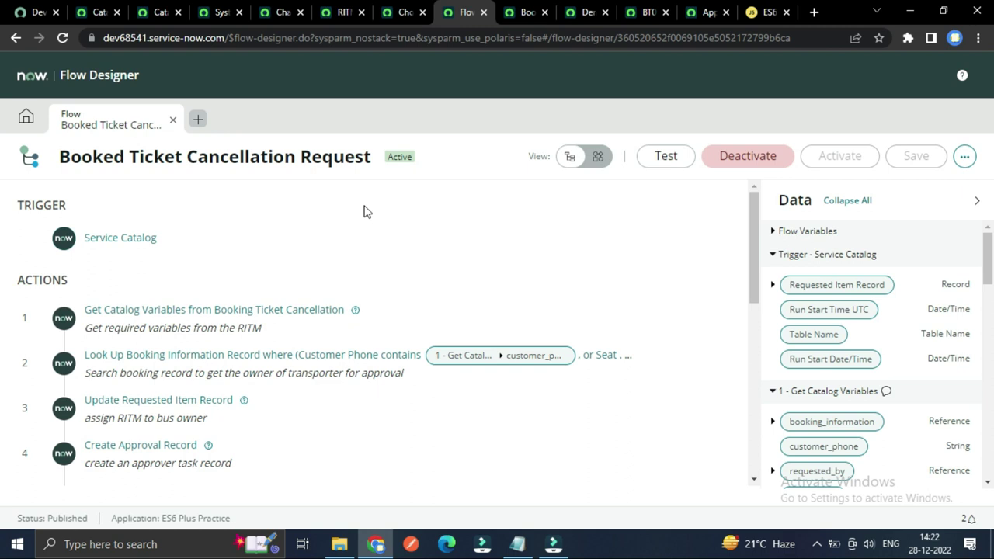
pyautogui.scroll(-2, 337, 280)
pyautogui.scroll(2, 337, 279)
pyautogui.scroll(-3, 345, 240)
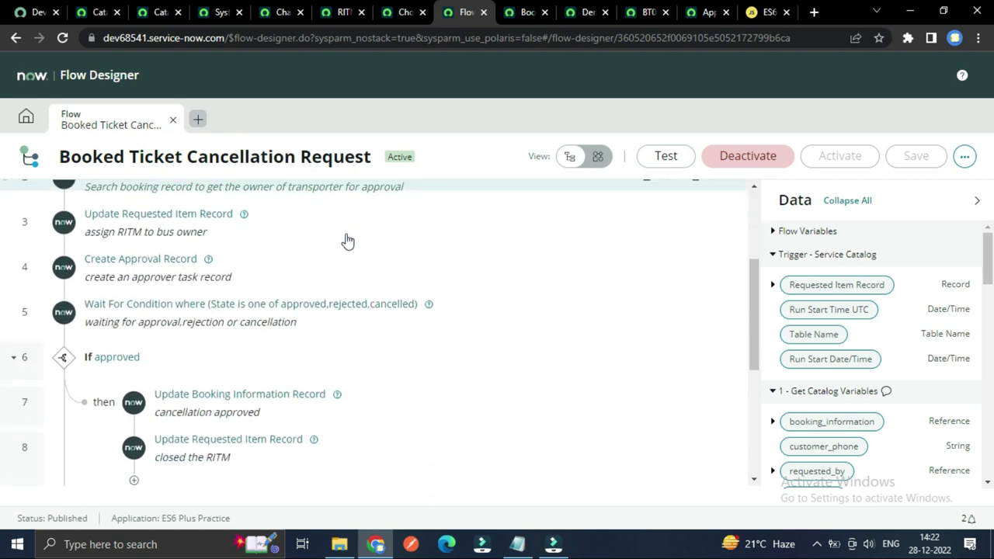
pyautogui.scroll(-4, 346, 249)
pyautogui.scroll(6, 346, 259)
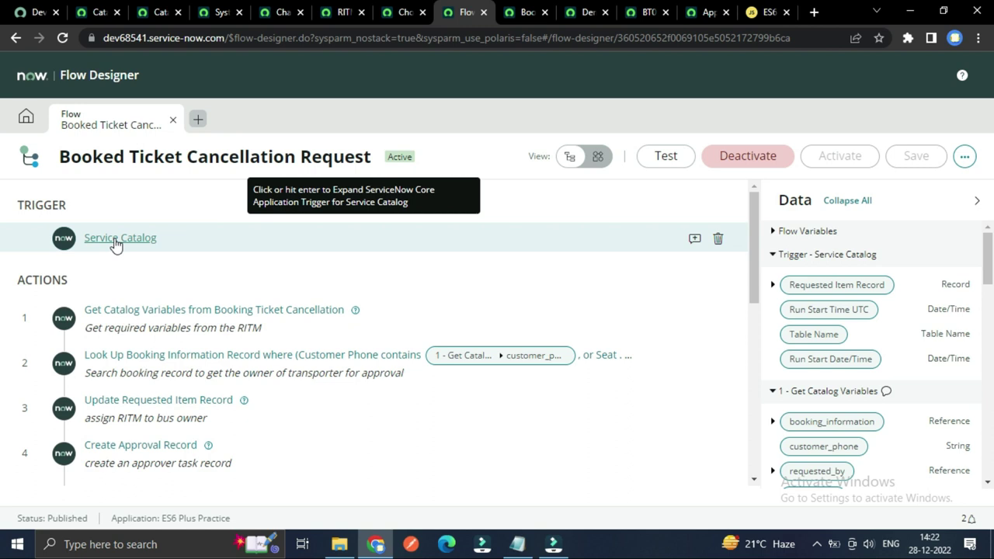
pyautogui.click(115, 242)
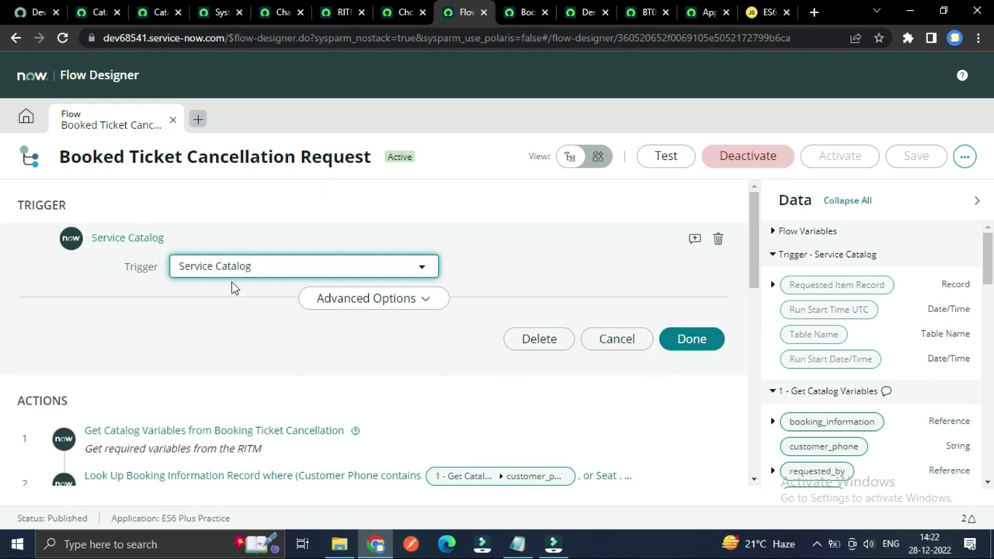
pyautogui.click(111, 238)
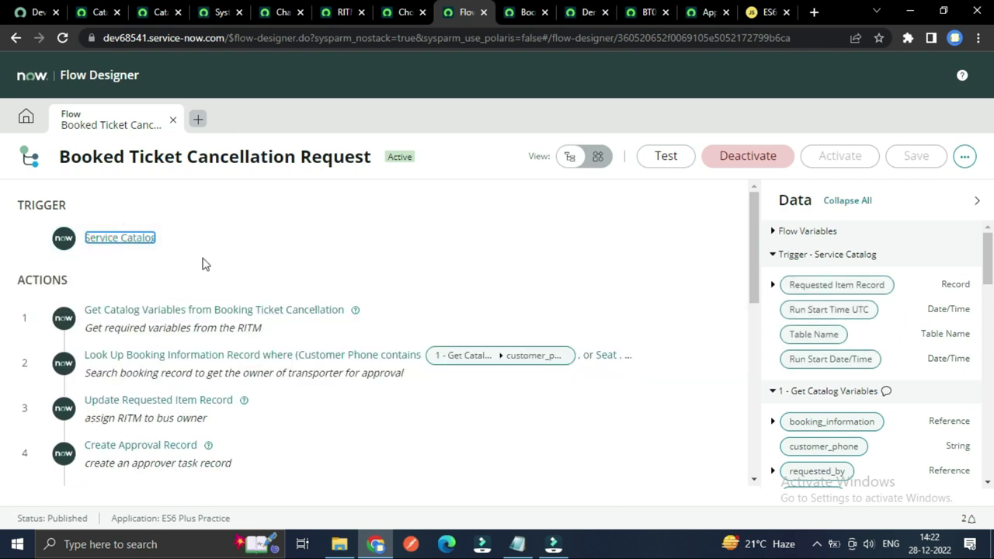
pyautogui.click(136, 310)
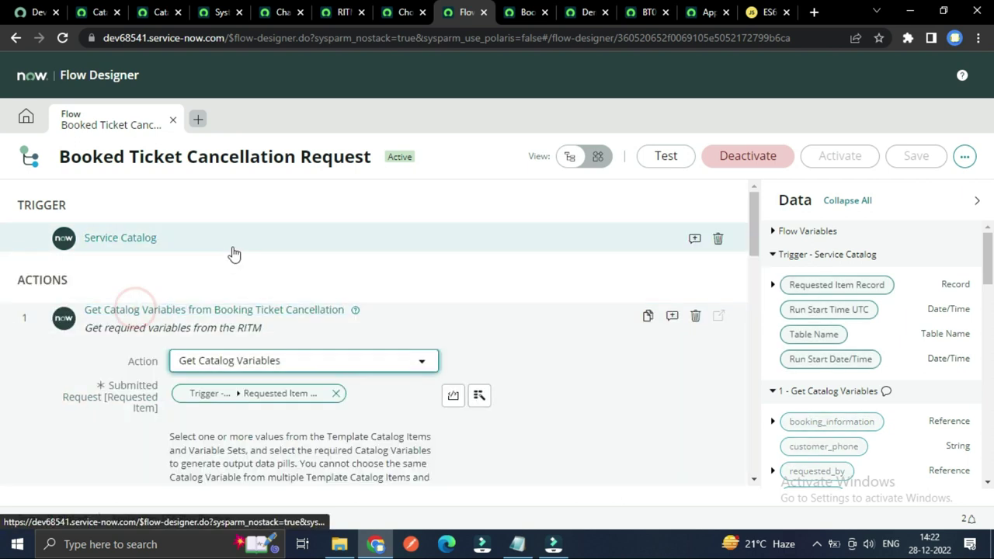
pyautogui.scroll(1, 76, 346)
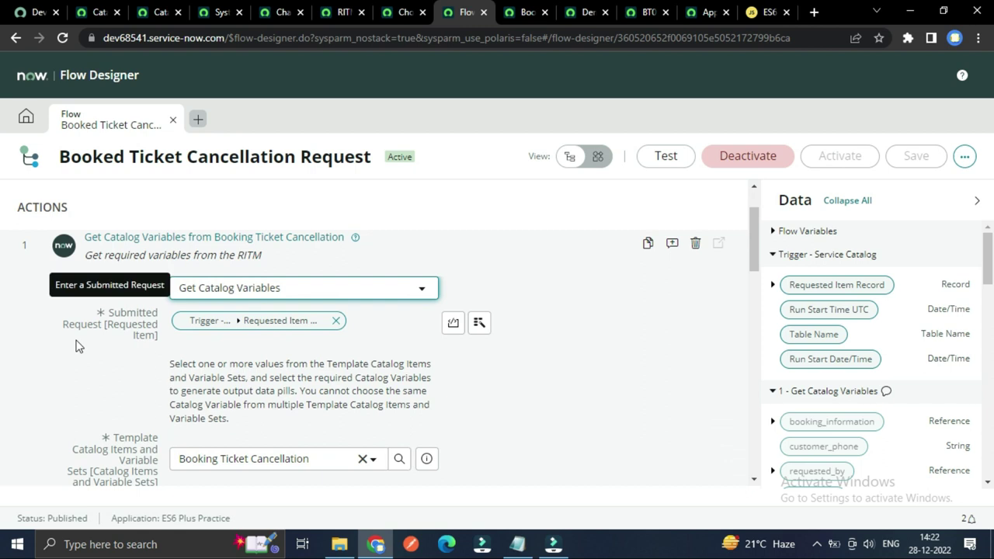
pyautogui.scroll(1, 75, 353)
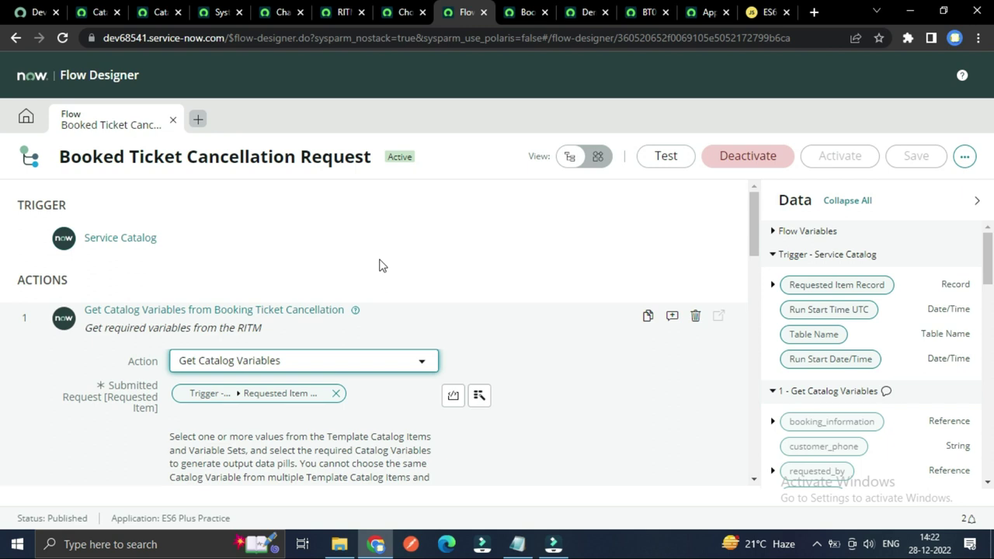
pyautogui.scroll(-2, 315, 288)
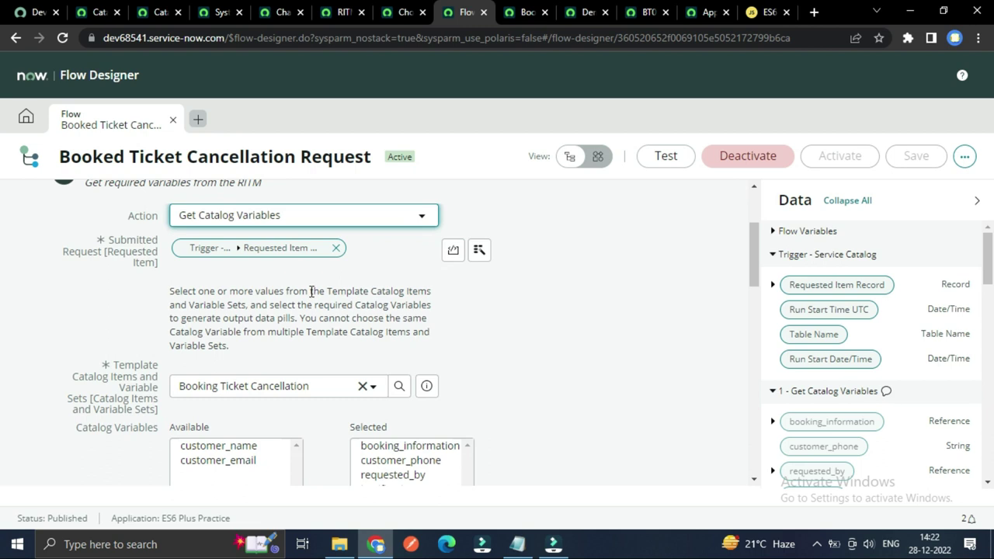
pyautogui.scroll(1, 315, 288)
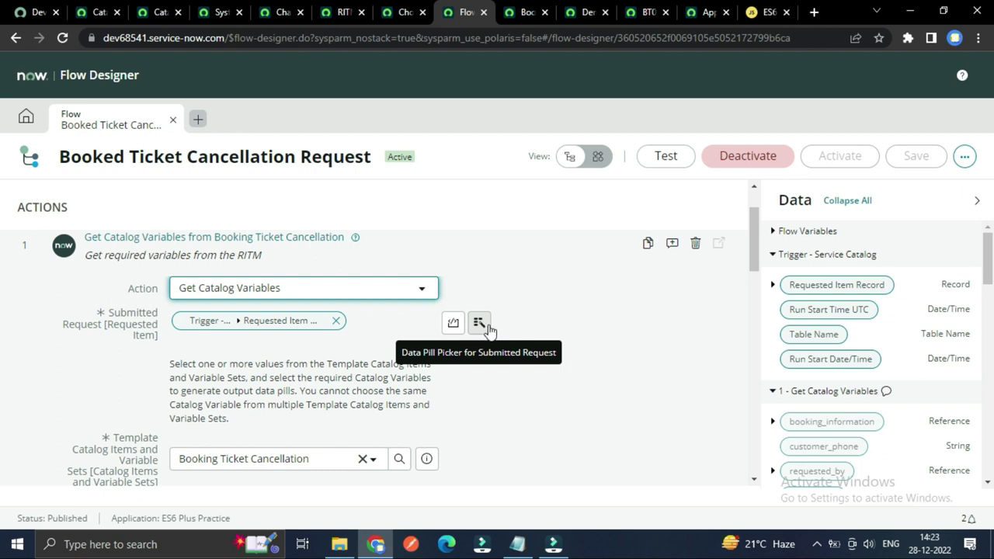
pyautogui.click(477, 327)
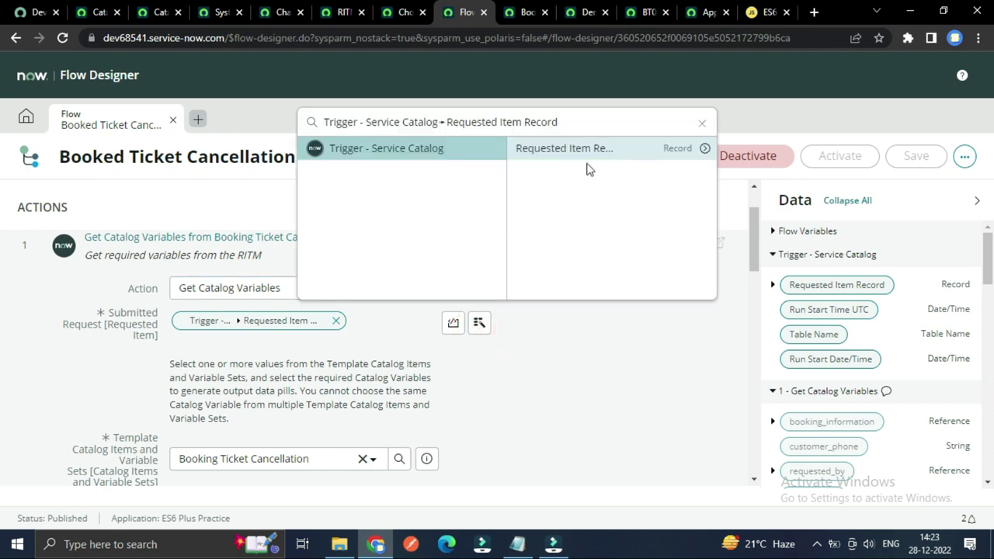
pyautogui.click(550, 358)
pyautogui.scroll(-2, 548, 350)
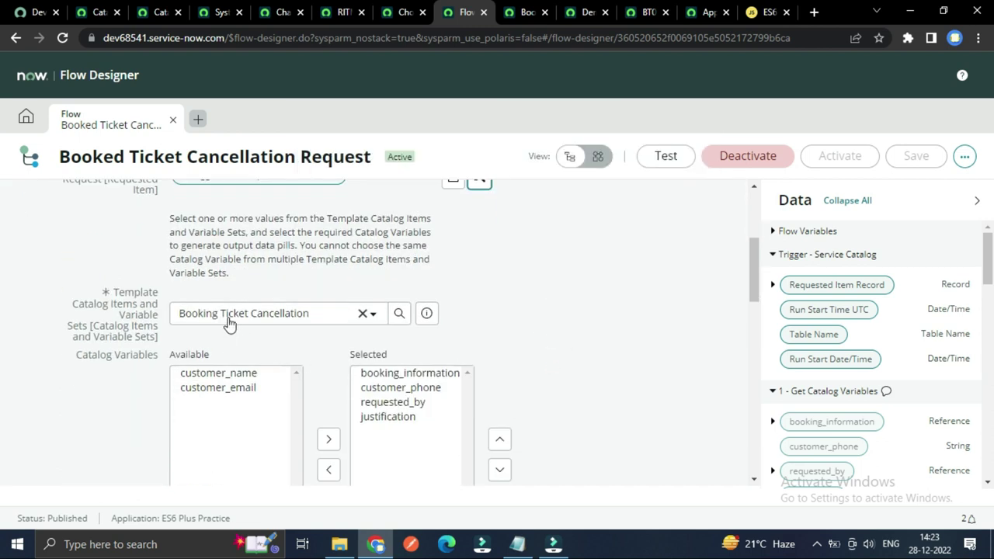
pyautogui.scroll(-1, 245, 323)
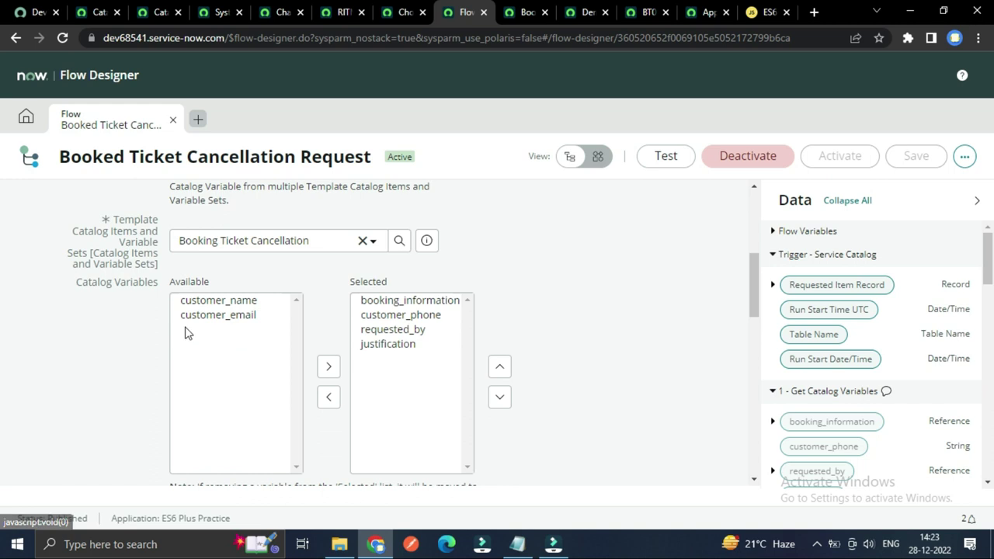
pyautogui.scroll(1, 128, 334)
pyautogui.scroll(-1, 230, 349)
pyautogui.scroll(1, 232, 353)
pyautogui.scroll(-1, 239, 356)
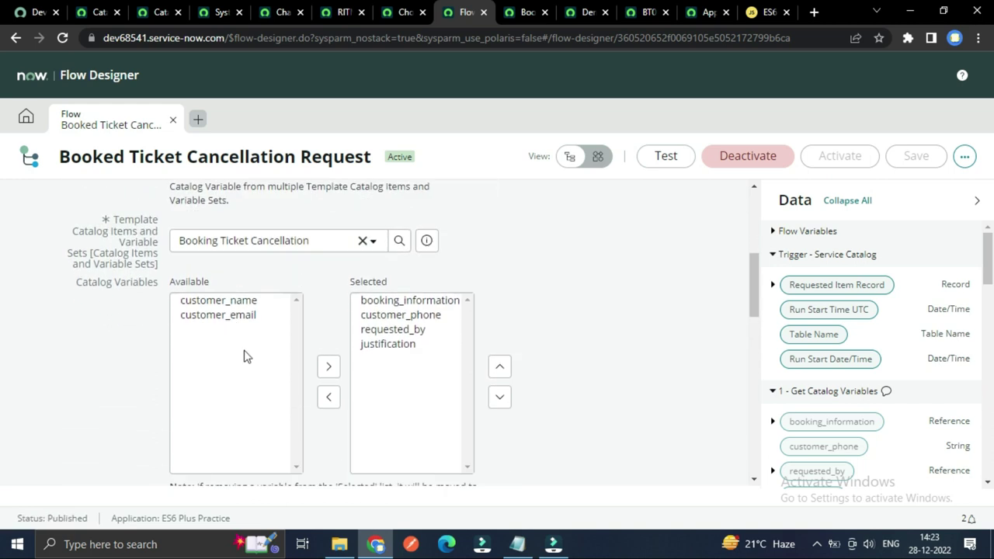
pyautogui.scroll(4, 243, 356)
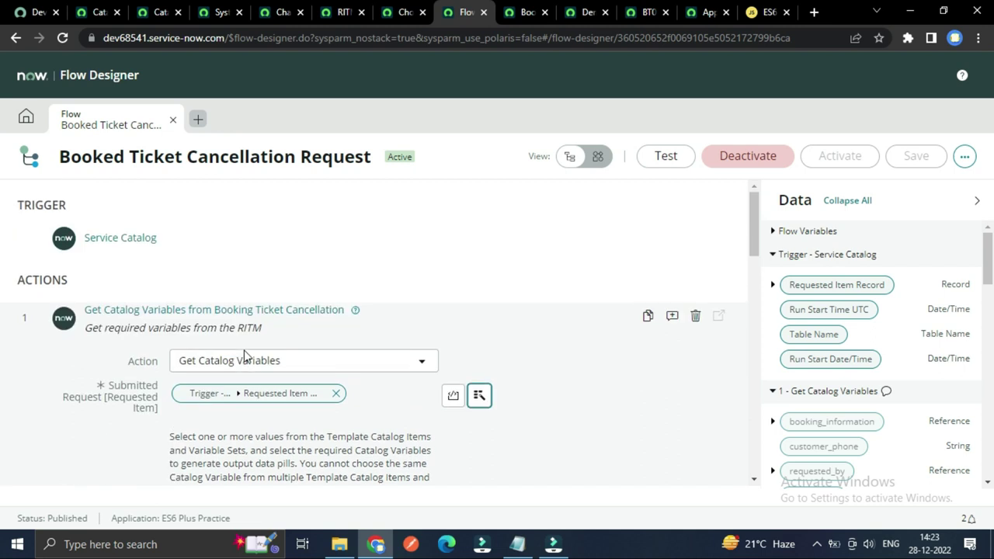
pyautogui.scroll(-3, 446, 403)
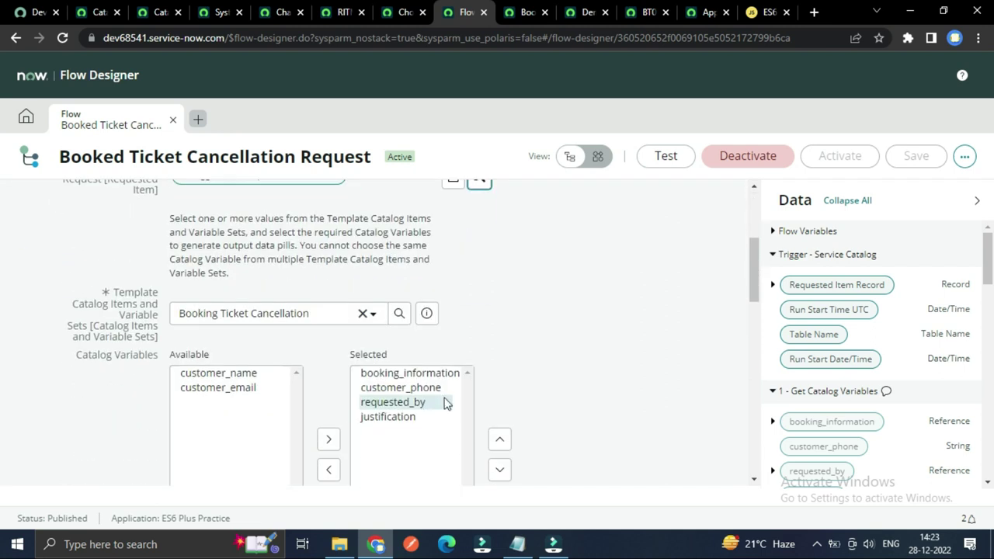
pyautogui.scroll(-2, 207, 377)
pyautogui.scroll(1, 206, 354)
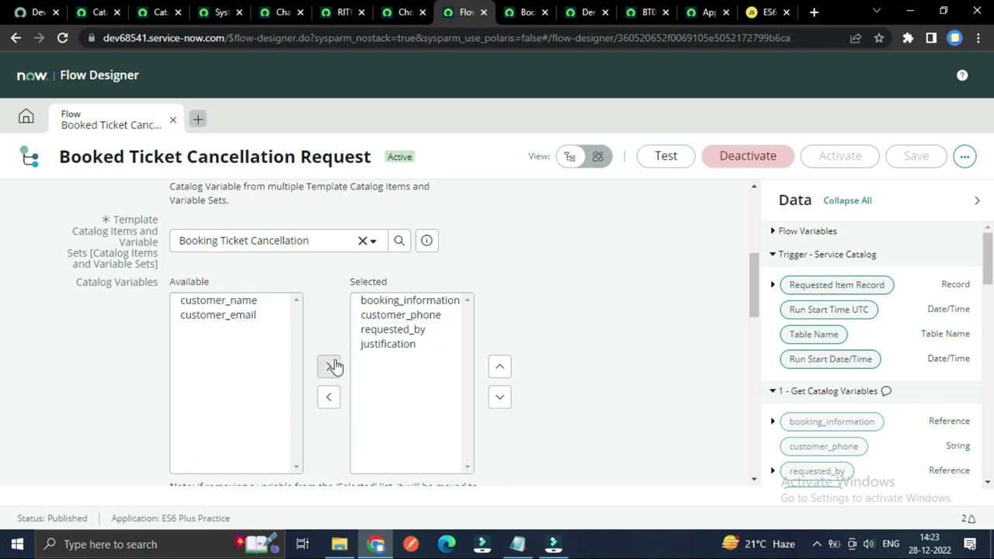
pyautogui.scroll(3, 224, 400)
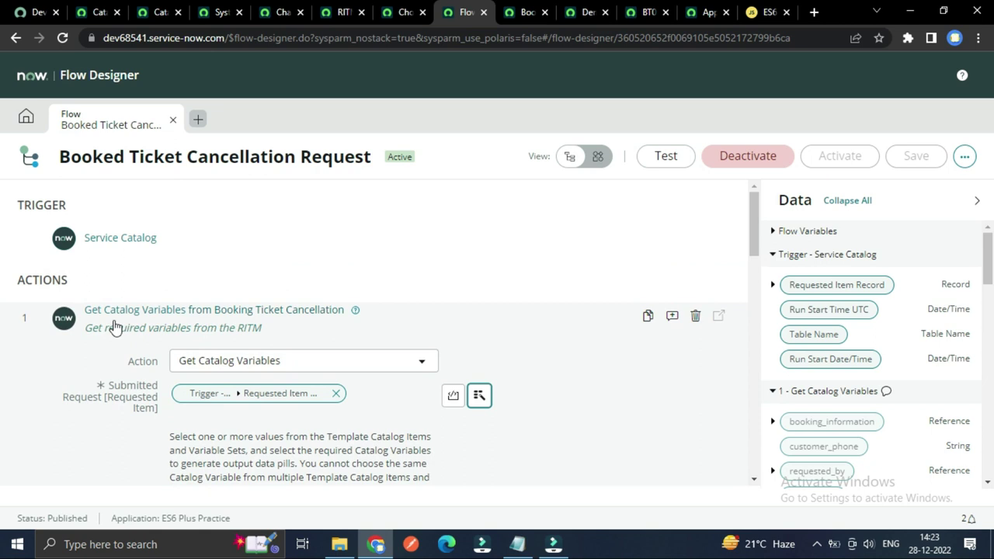
pyautogui.click(111, 311)
pyautogui.scroll(-2, 92, 356)
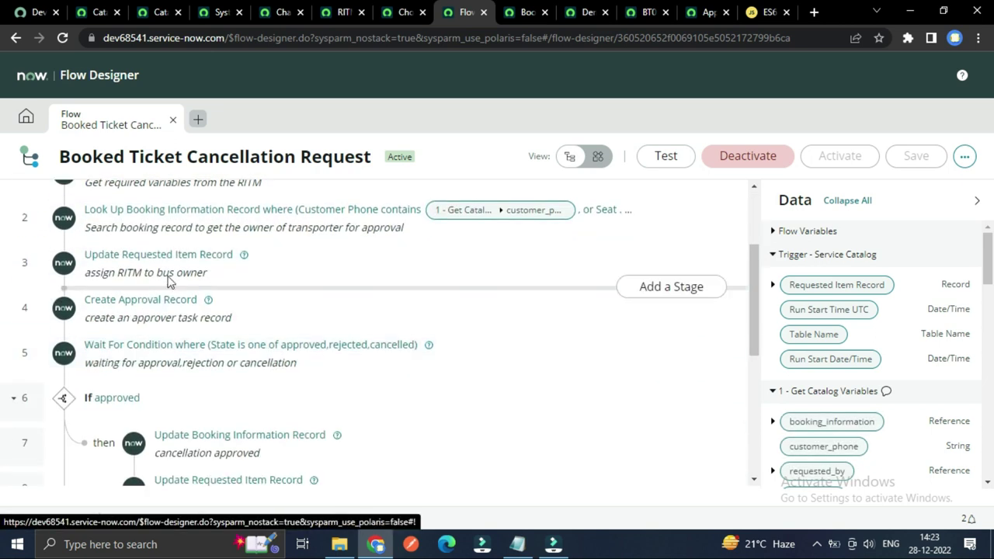
# Step: Expand Look Up Booking Information Record to show its Customer Phone and Seat Transporter conditions
pyautogui.click(116, 219)
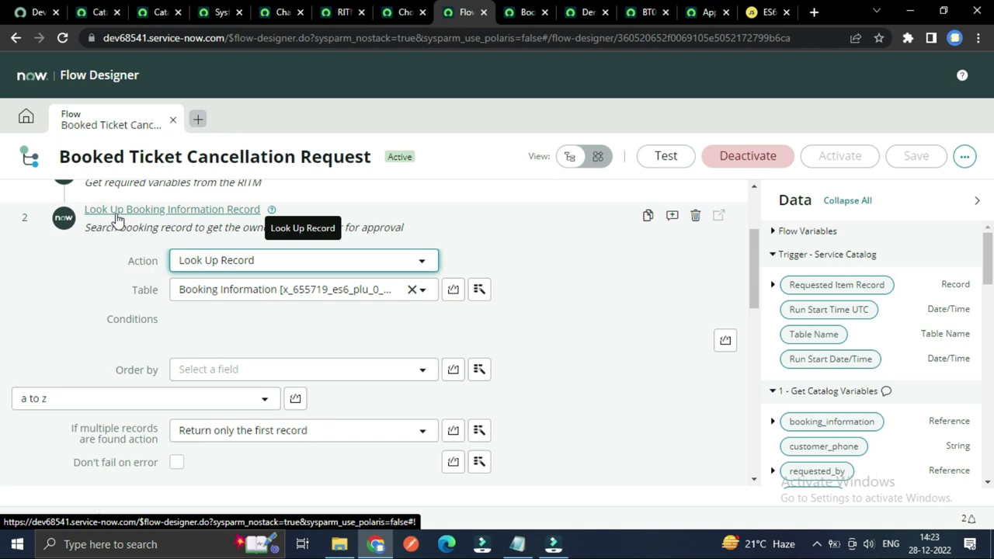
pyautogui.scroll(2, 120, 256)
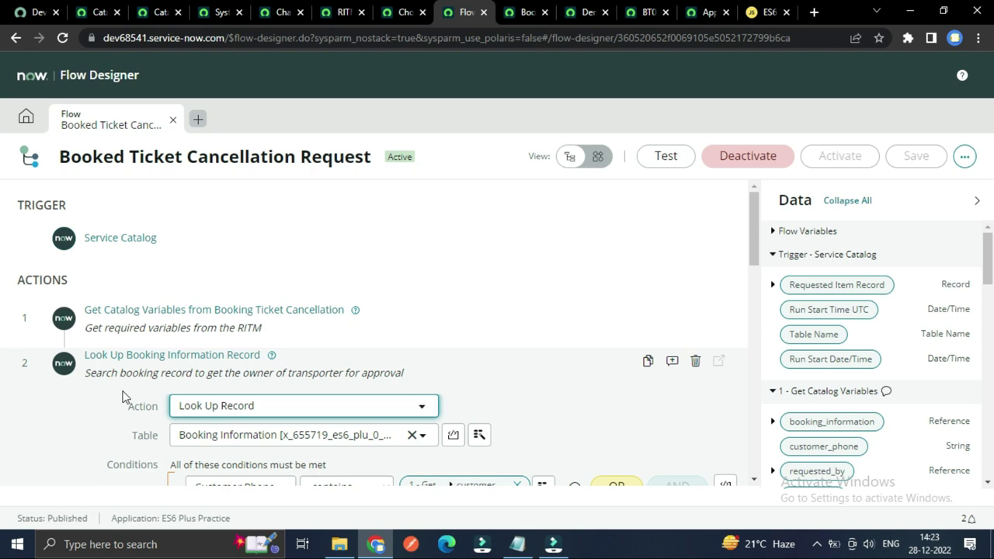
pyautogui.scroll(-1, 123, 397)
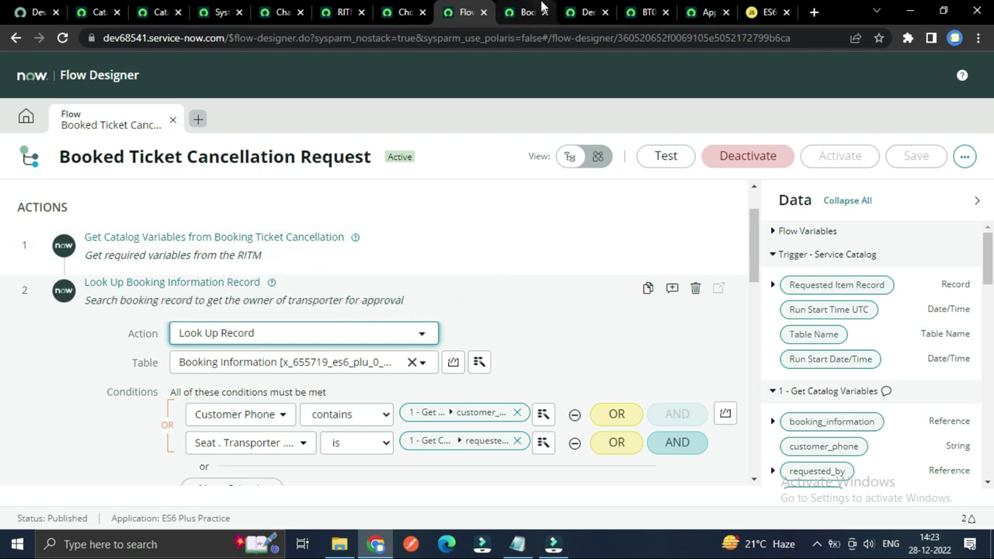
# Step: Check the flow context and Demo Travelling bus transporter records, then return to the flow
pyautogui.click(522, 10)
pyautogui.click(588, 12)
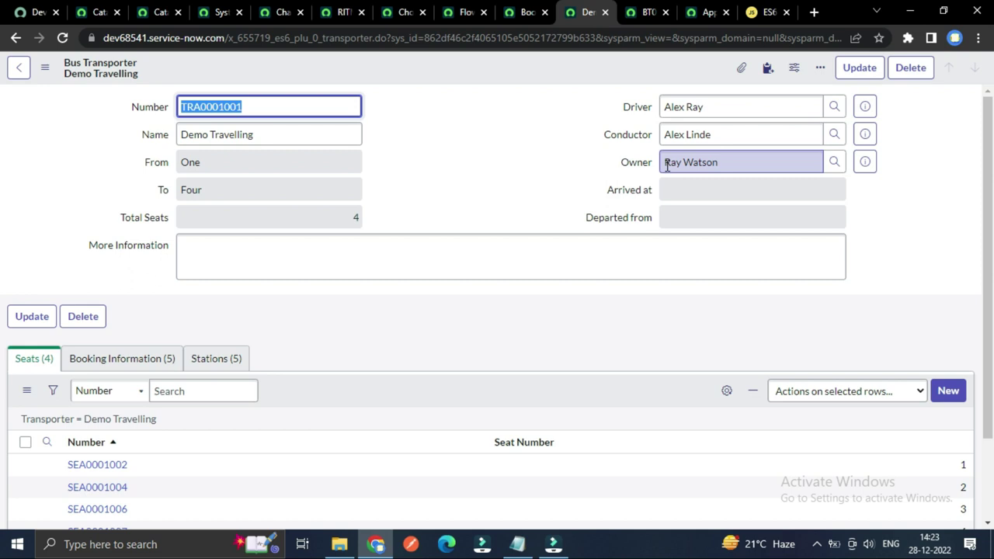
pyautogui.click(461, 13)
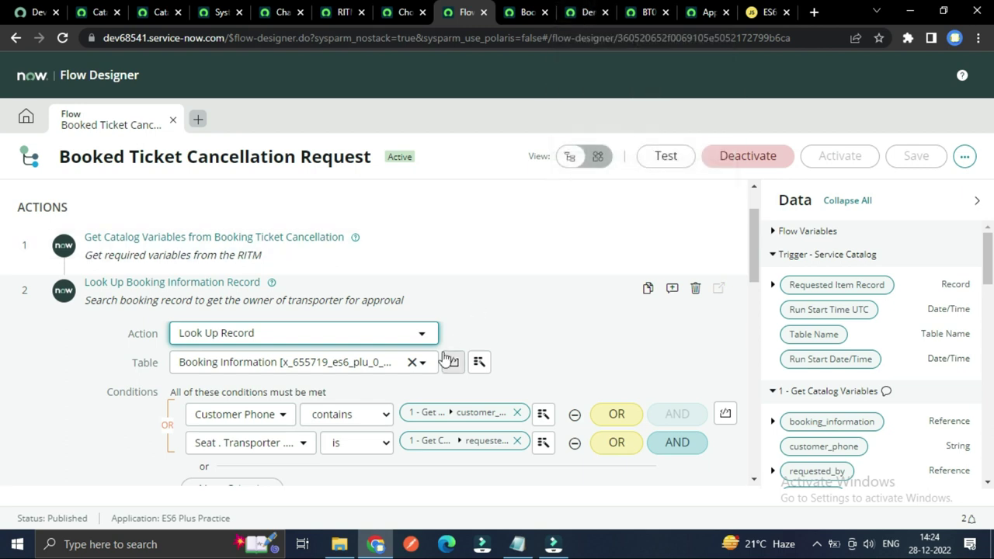
pyautogui.scroll(-1, 497, 288)
pyautogui.scroll(-1, 497, 288)
pyautogui.scroll(2, 497, 286)
pyautogui.click(159, 11)
pyautogui.click(218, 12)
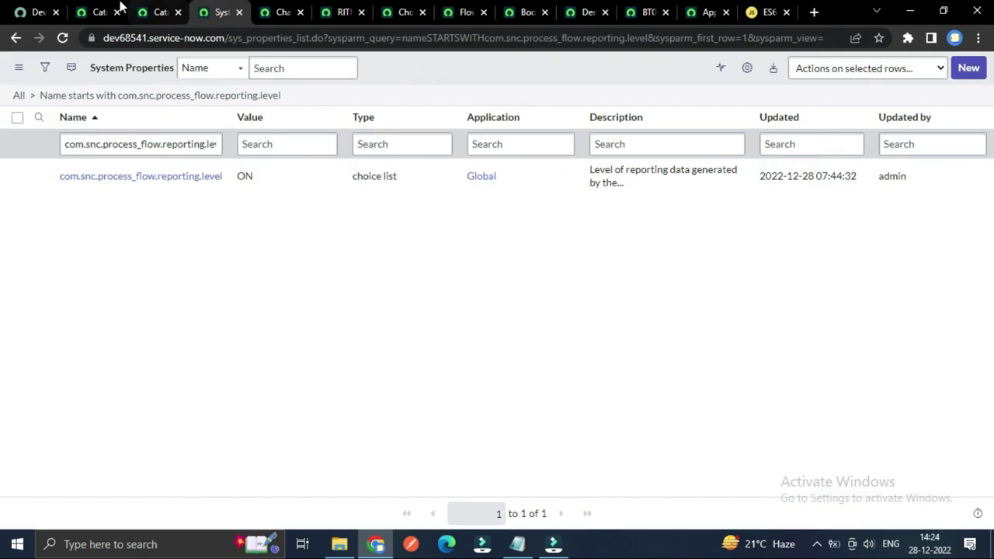
pyautogui.click(119, 8)
pyautogui.scroll(-3, 463, 366)
pyautogui.scroll(2, 463, 366)
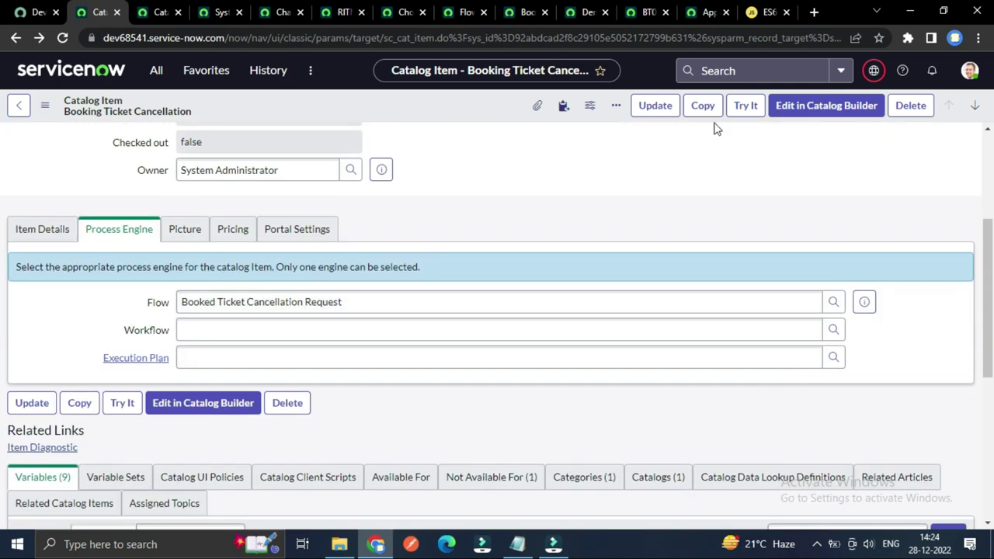
pyautogui.click(740, 105)
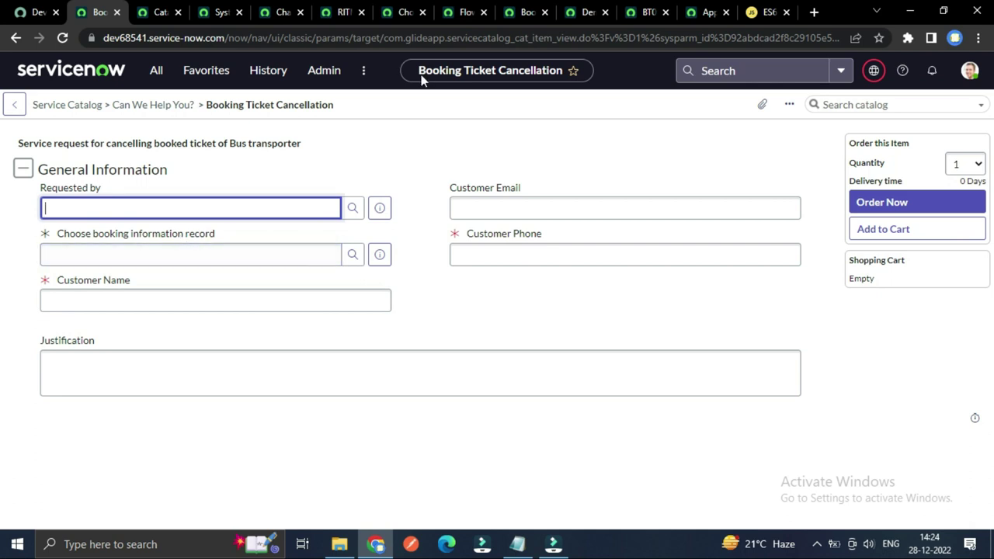
pyautogui.click(464, 10)
pyautogui.scroll(-2, 422, 257)
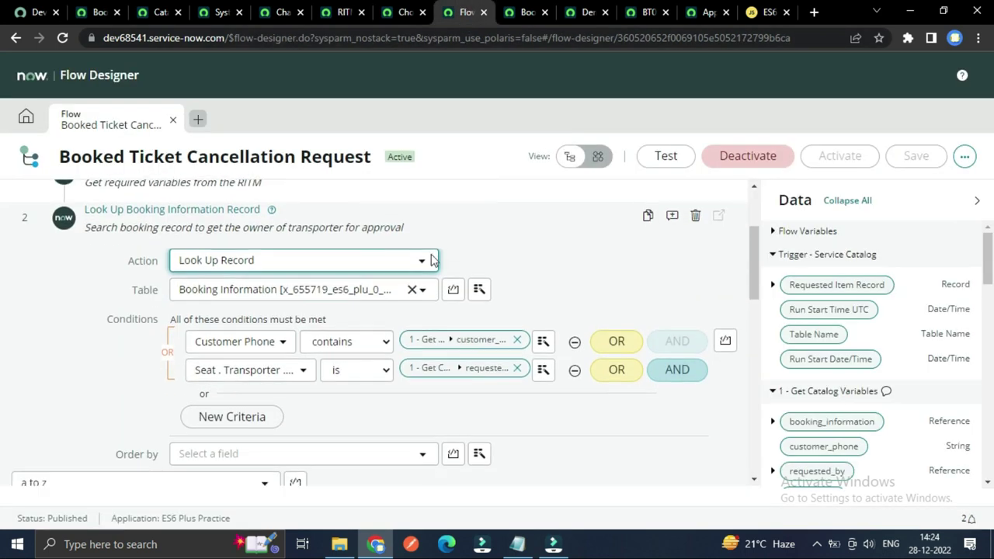
pyautogui.scroll(1, 346, 380)
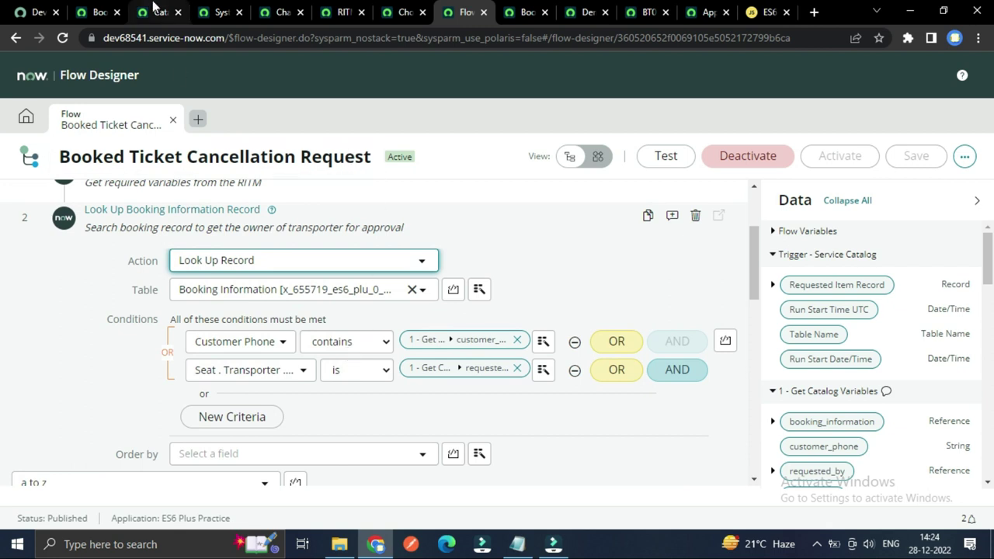
pyautogui.click(92, 10)
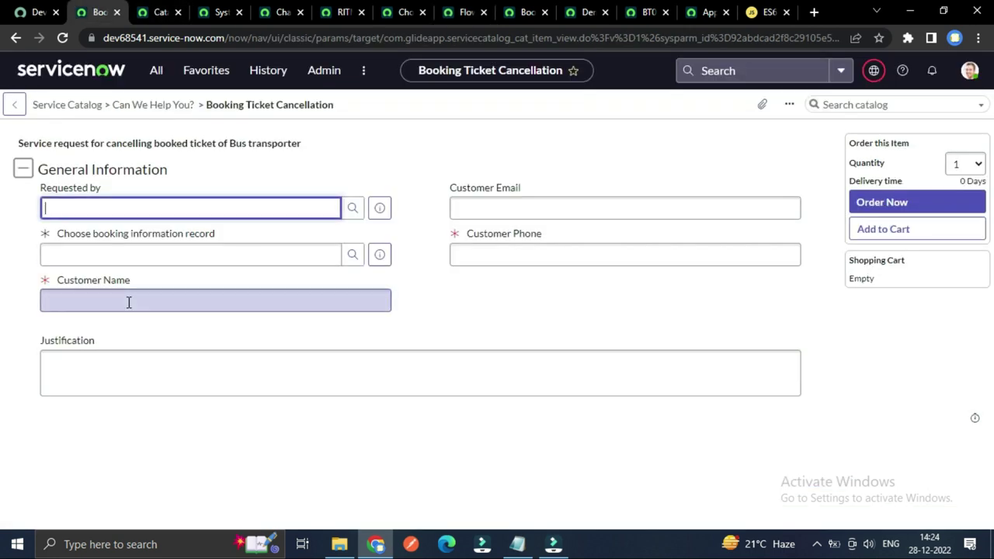
pyautogui.click(463, 251)
pyautogui.click(452, 285)
pyautogui.click(475, 202)
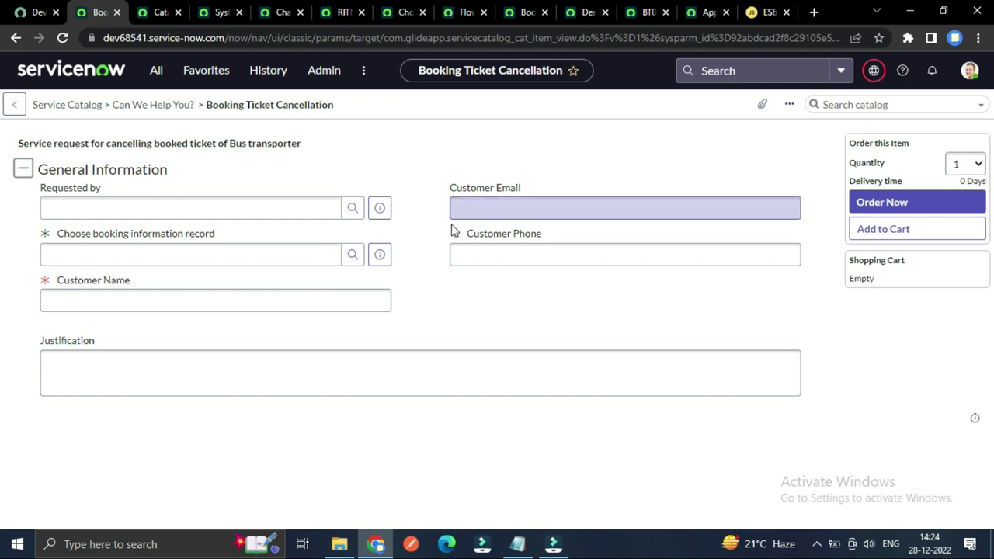
pyautogui.click(460, 253)
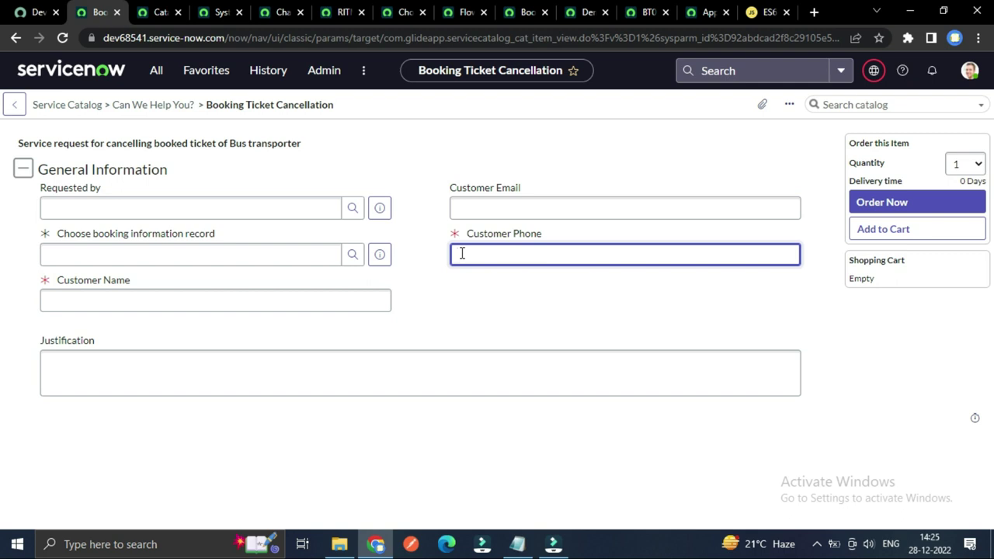
pyautogui.click(457, 316)
pyautogui.click(488, 205)
pyautogui.click(483, 251)
pyautogui.click(472, 211)
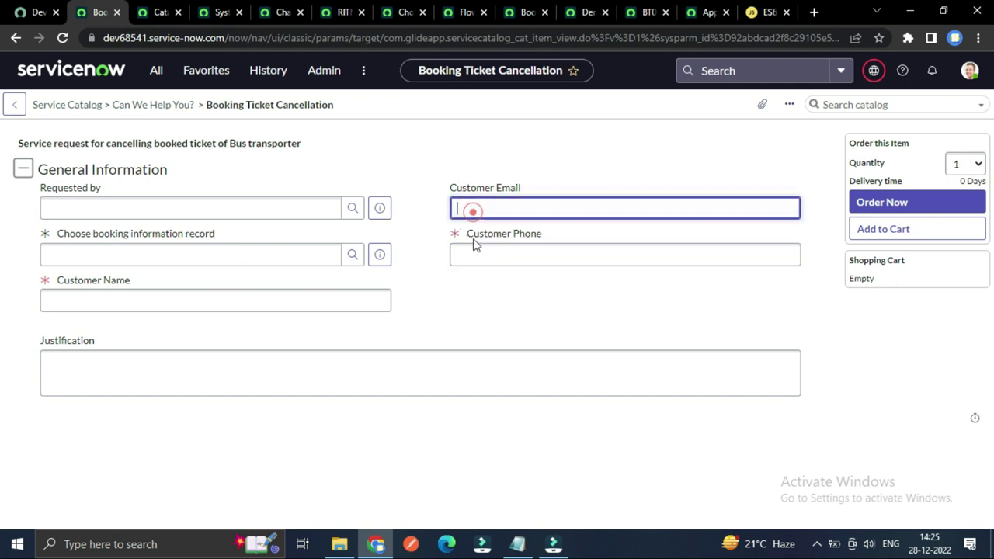
pyautogui.click(471, 256)
pyautogui.click(150, 309)
pyautogui.click(379, 302)
pyautogui.click(451, 264)
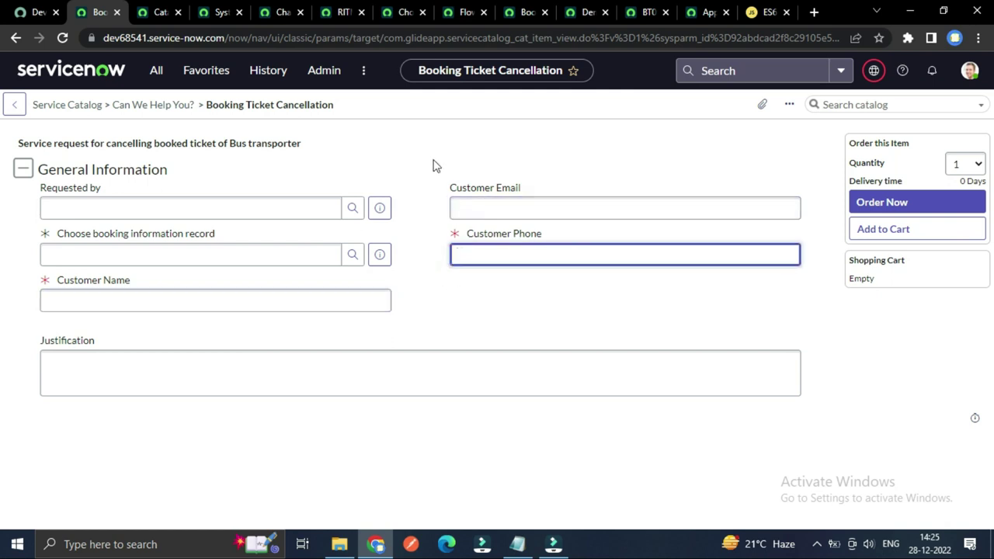
# Step: In Flow Designer, inspect the second booking lookup condition's data source
pyautogui.click(463, 9)
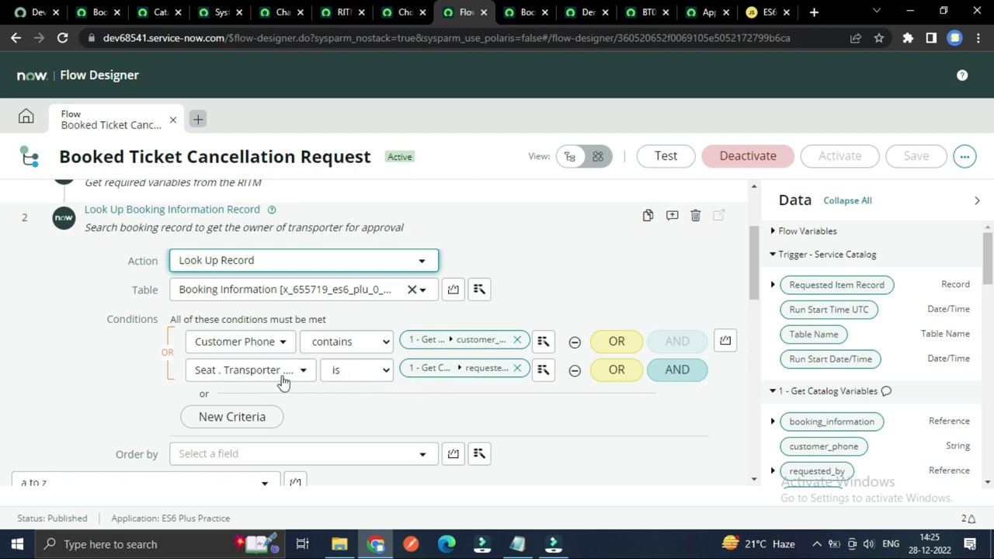
pyautogui.scroll(1, 322, 400)
pyautogui.scroll(1, 323, 401)
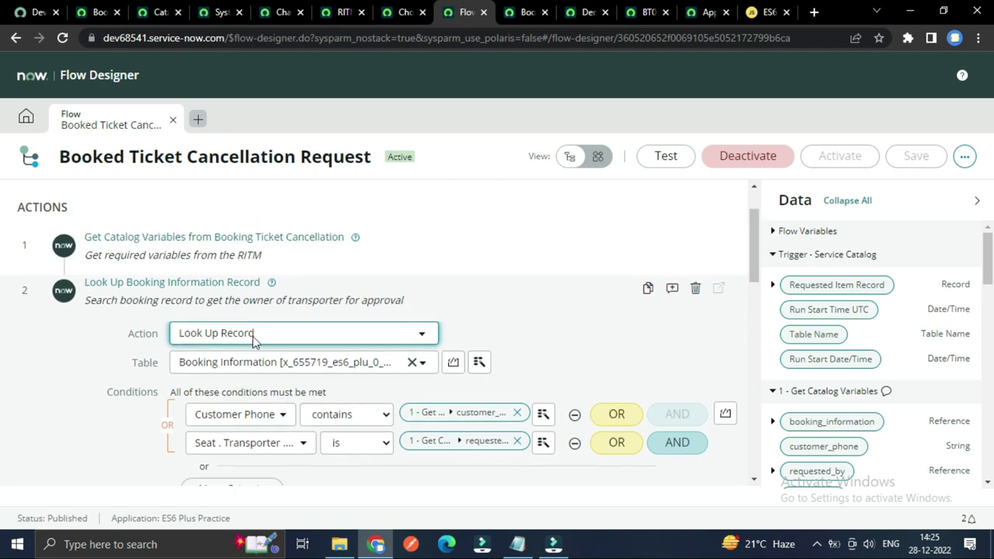
pyautogui.scroll(-2, 277, 428)
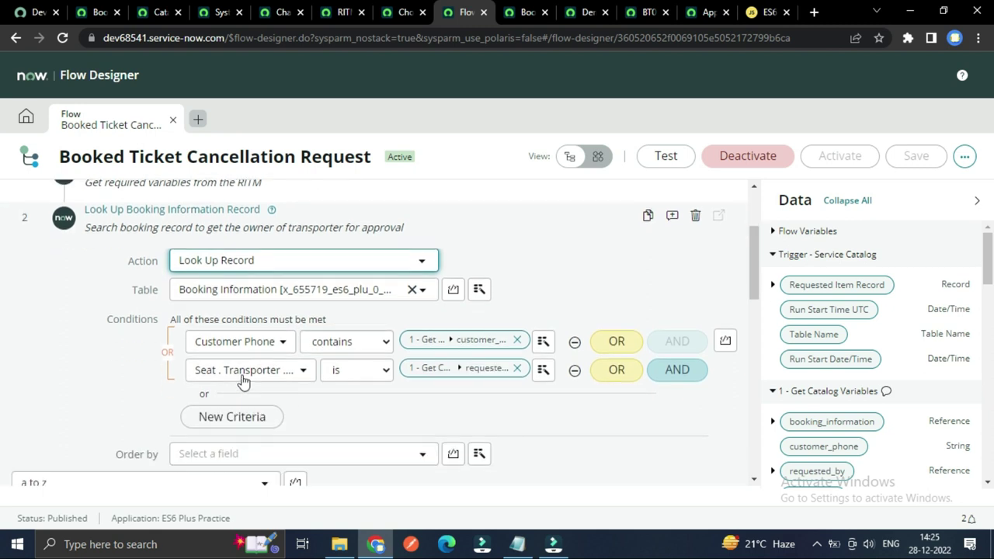
pyautogui.click(543, 376)
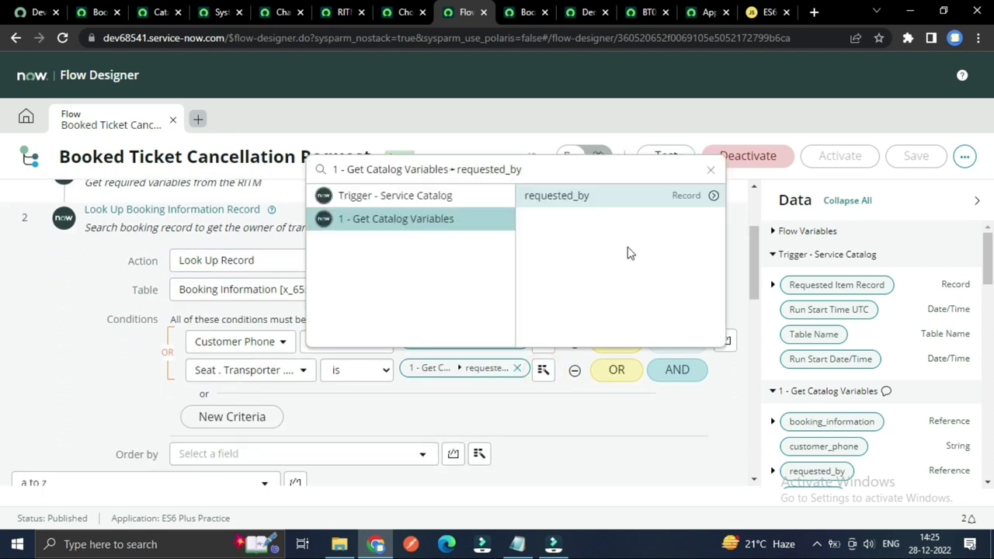
pyautogui.click(492, 404)
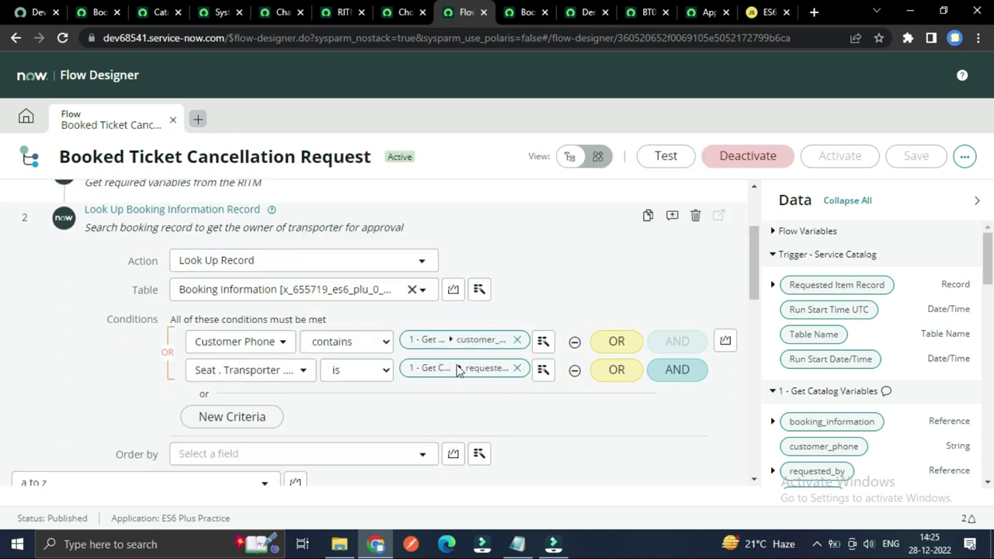
pyautogui.click(502, 415)
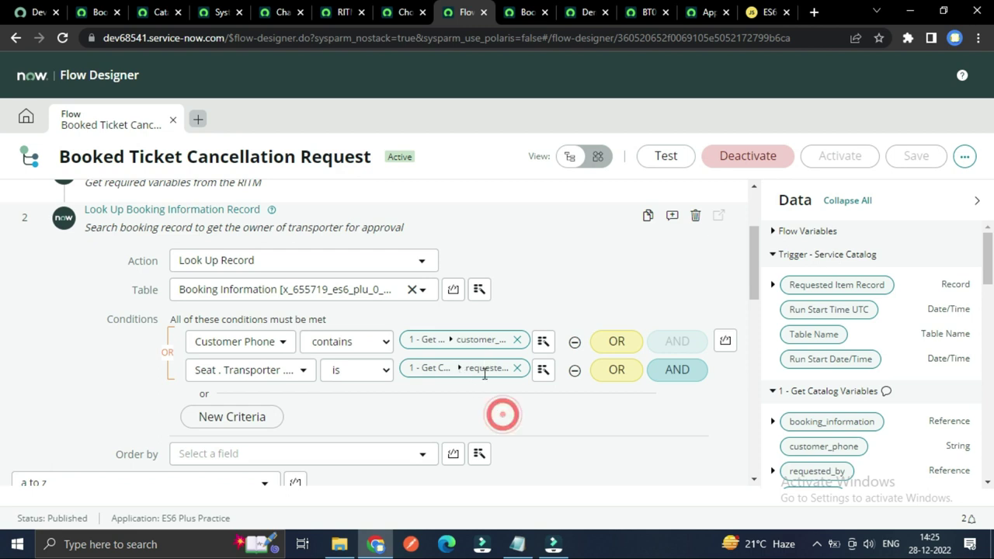
# Step: Recheck the customer_phone and requested_by data sources, then view the completed flow engine context
pyautogui.click(543, 370)
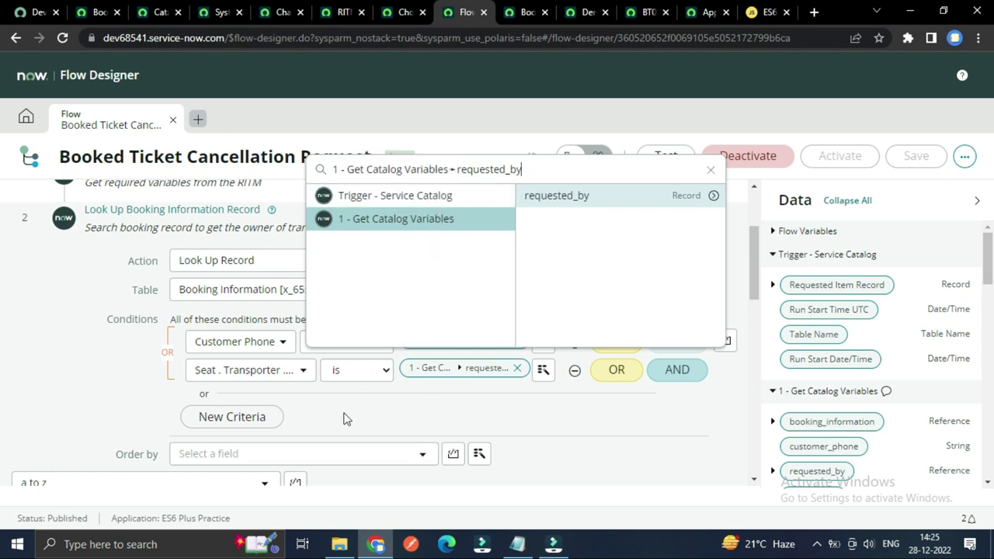
pyautogui.click(380, 409)
pyautogui.click(541, 341)
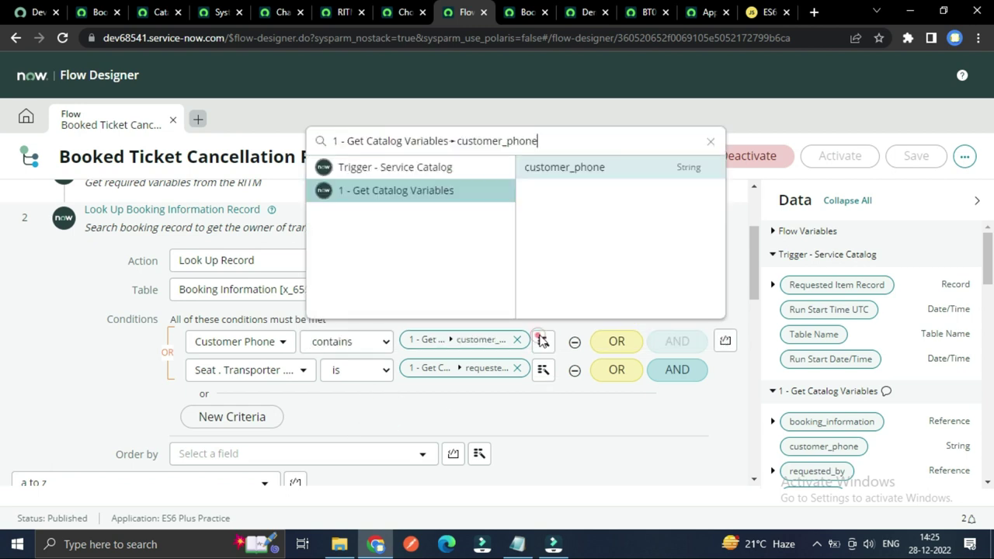
pyautogui.click(546, 370)
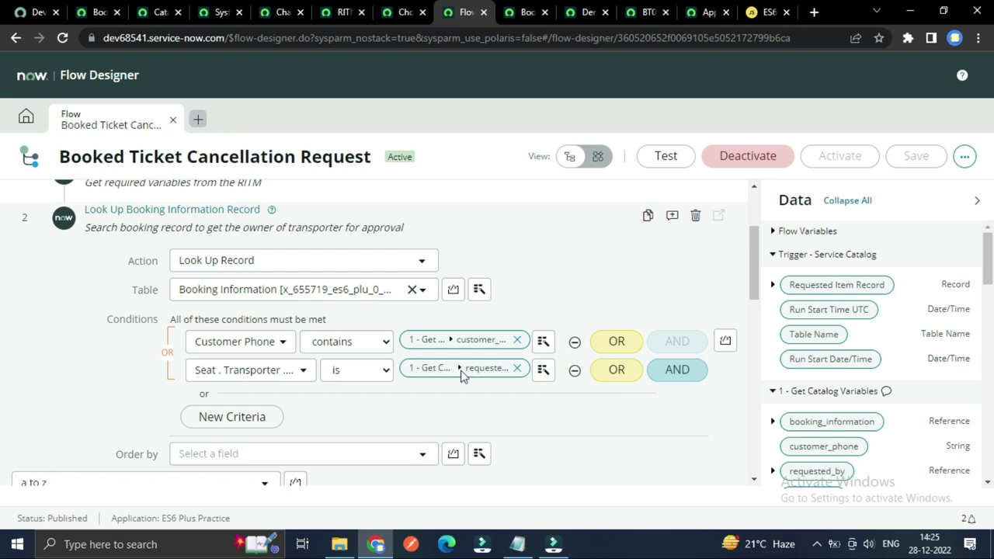
pyautogui.click(542, 370)
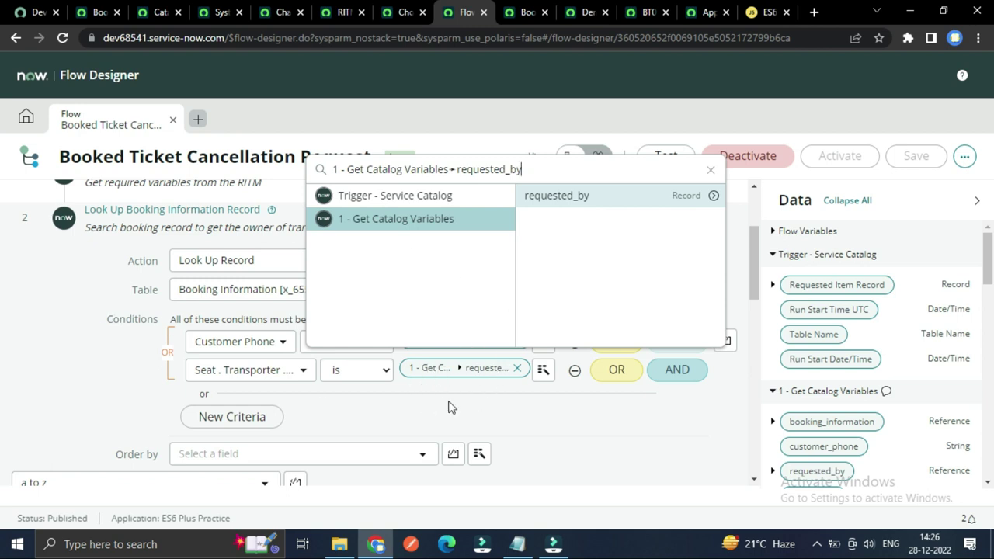
pyautogui.click(51, 354)
pyautogui.click(530, 12)
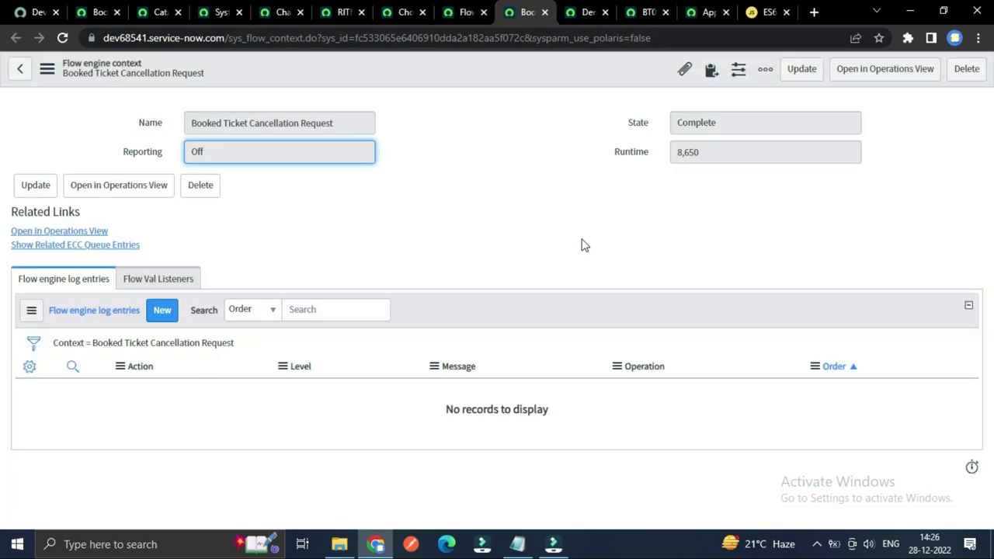
# Step: Check BT0001003's Status (Cancellation Approved) and Approvers, then go back to Flow Designer
pyautogui.click(611, 14)
pyautogui.click(649, 11)
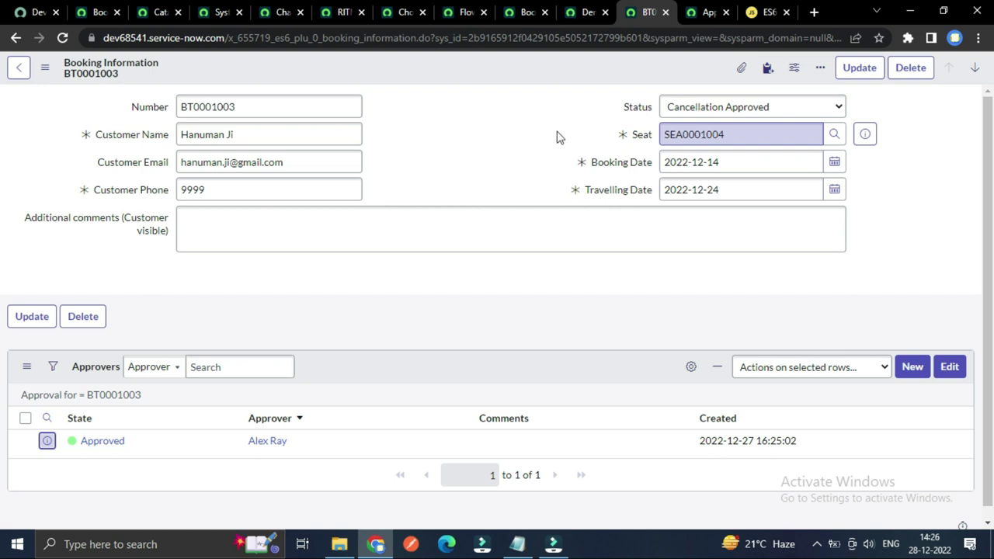
pyautogui.click(535, 17)
pyautogui.click(453, 8)
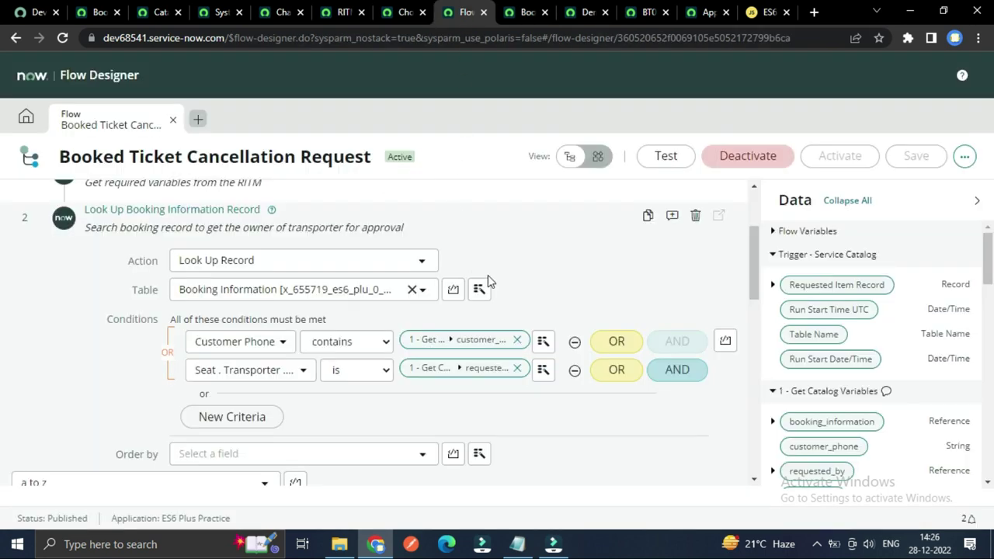
# Step: Collapse the booking lookup step and review, then collapse, Update Requested Item Record
pyautogui.scroll(1, 372, 396)
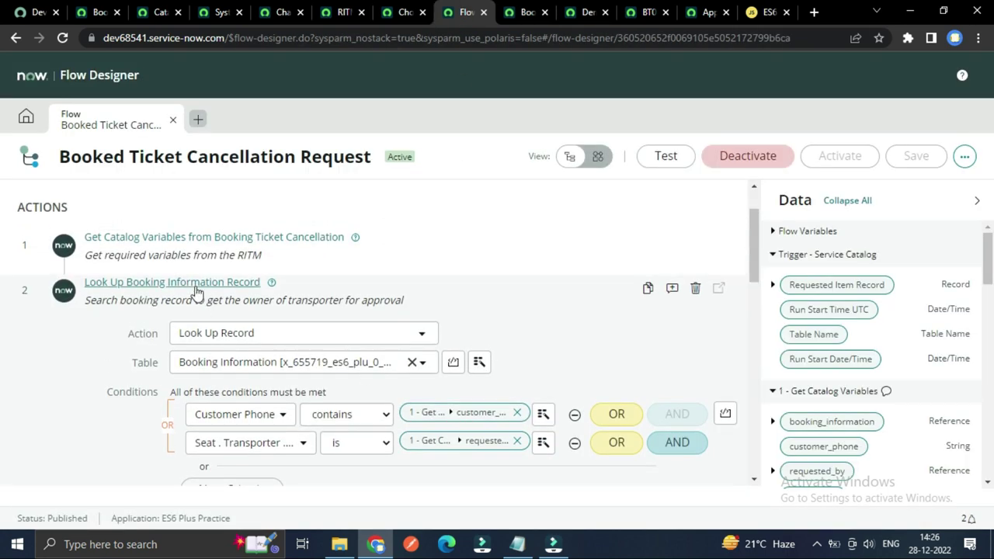
pyautogui.click(195, 285)
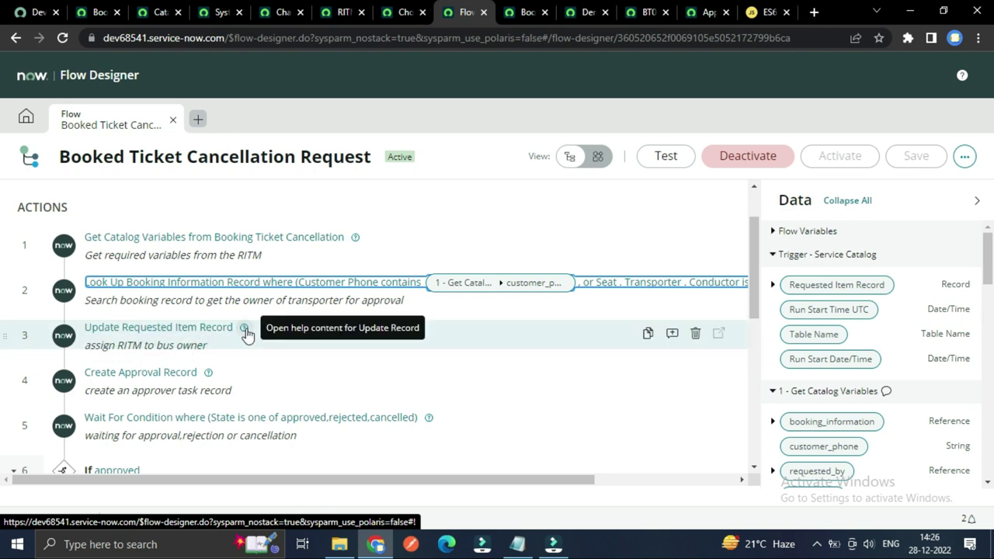
pyautogui.click(194, 329)
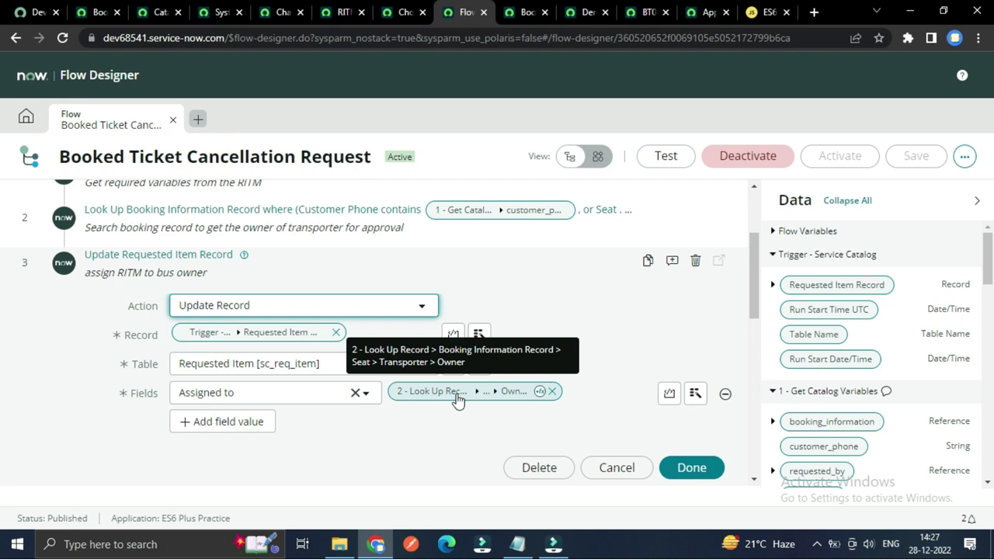
pyautogui.scroll(2, 417, 419)
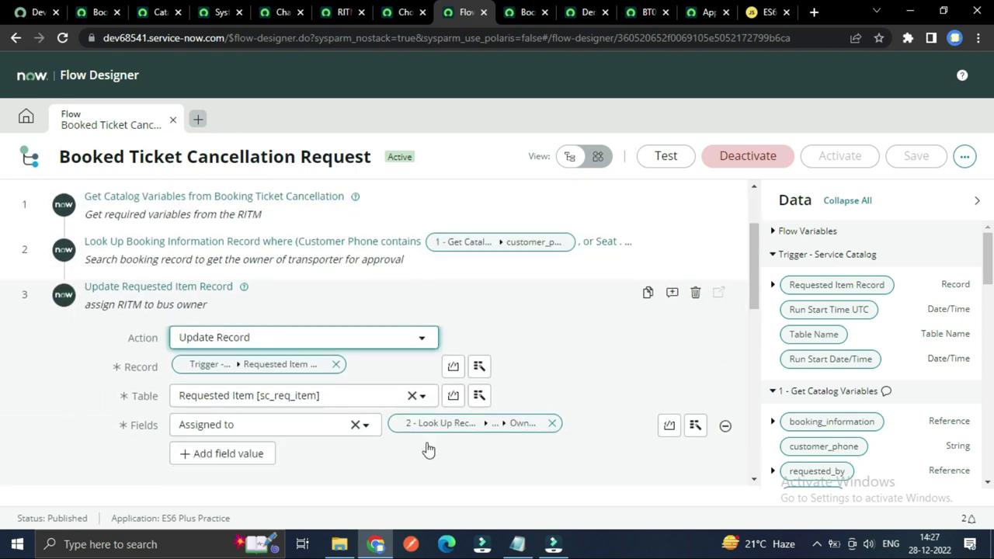
pyautogui.scroll(-3, 648, 412)
pyautogui.scroll(2, 233, 349)
pyautogui.click(151, 262)
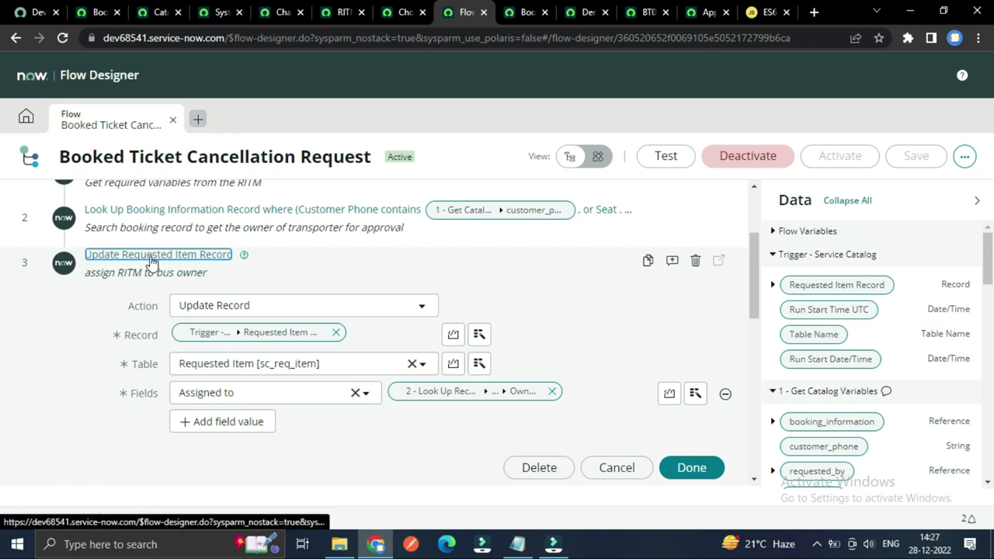
pyautogui.click(152, 262)
# Step: Expand step 4, Create Approval Record, to see its approval table, approver and comment
pyautogui.scroll(-1, 323, 321)
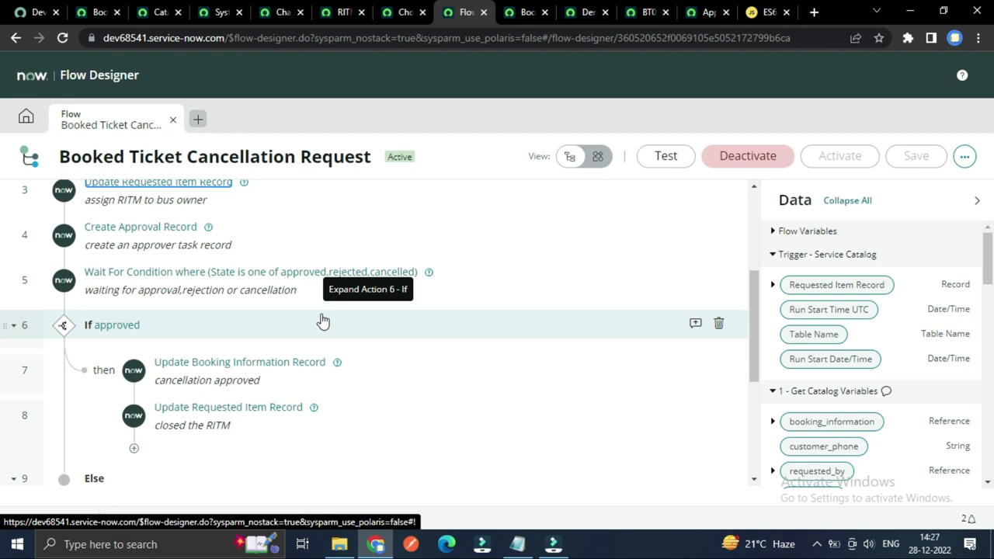
pyautogui.scroll(2, 323, 321)
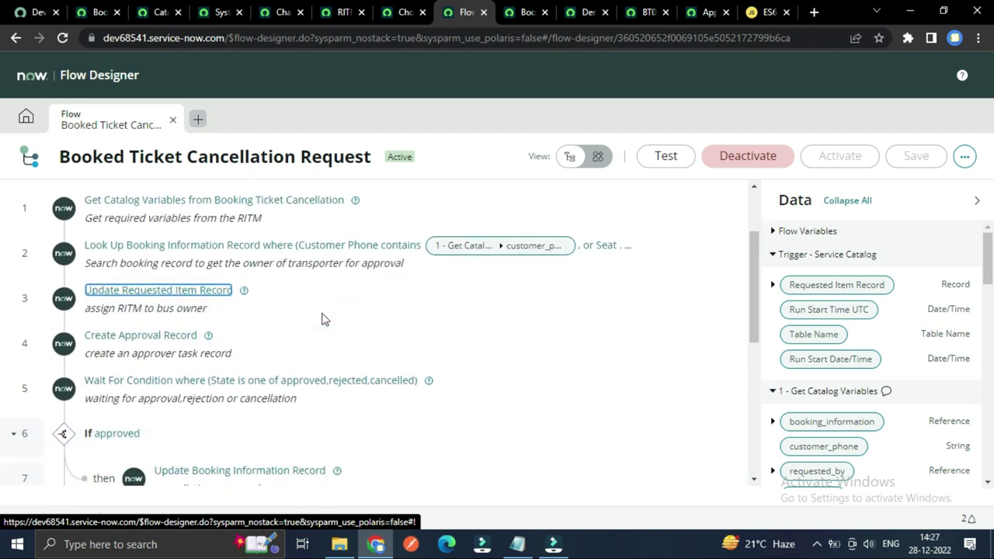
pyautogui.scroll(-1, 321, 316)
pyautogui.click(144, 301)
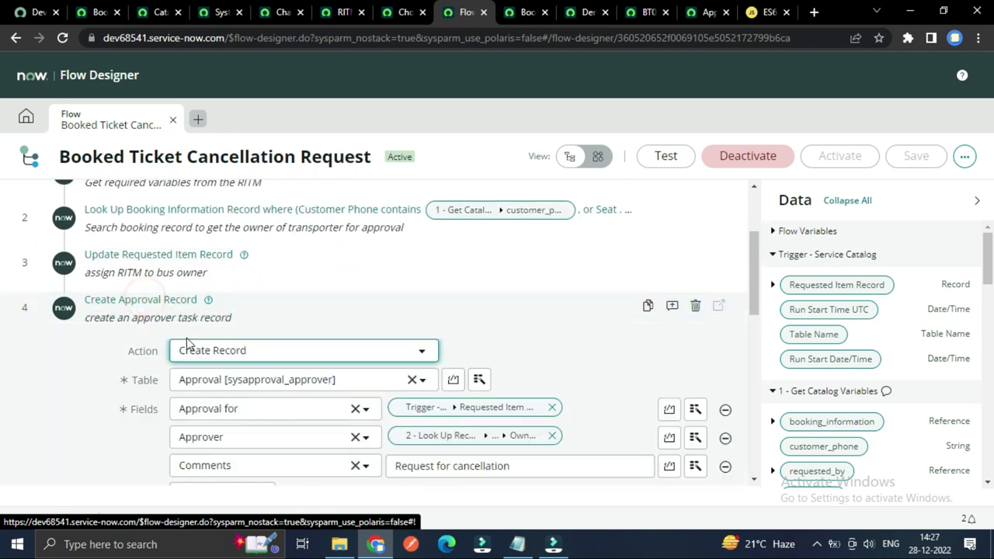
# Step: Collapse the Create Approval Record step to reveal step 5's approval wait and the If-approved branch
pyautogui.scroll(-1, 200, 365)
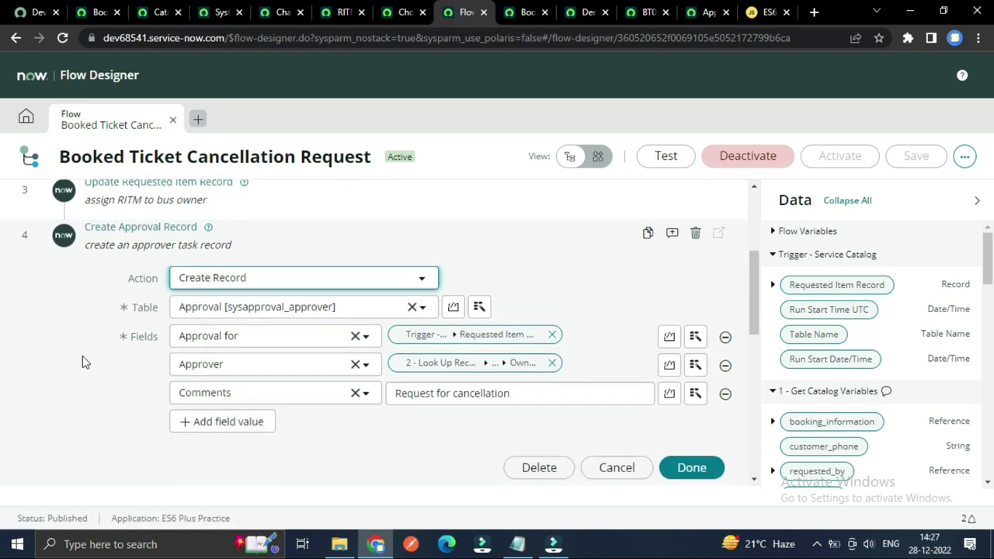
pyautogui.click(53, 309)
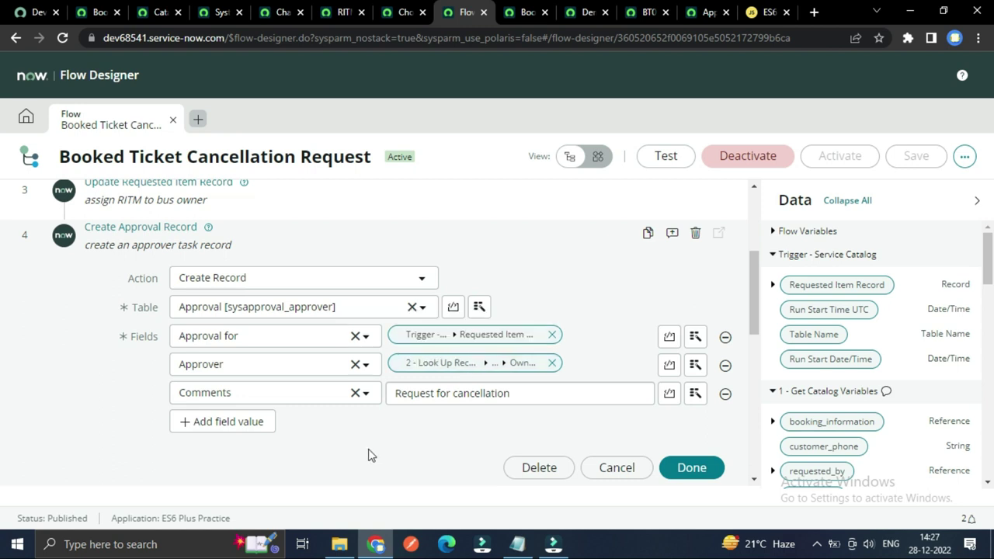
pyautogui.scroll(1, 368, 456)
pyautogui.scroll(-1, 349, 446)
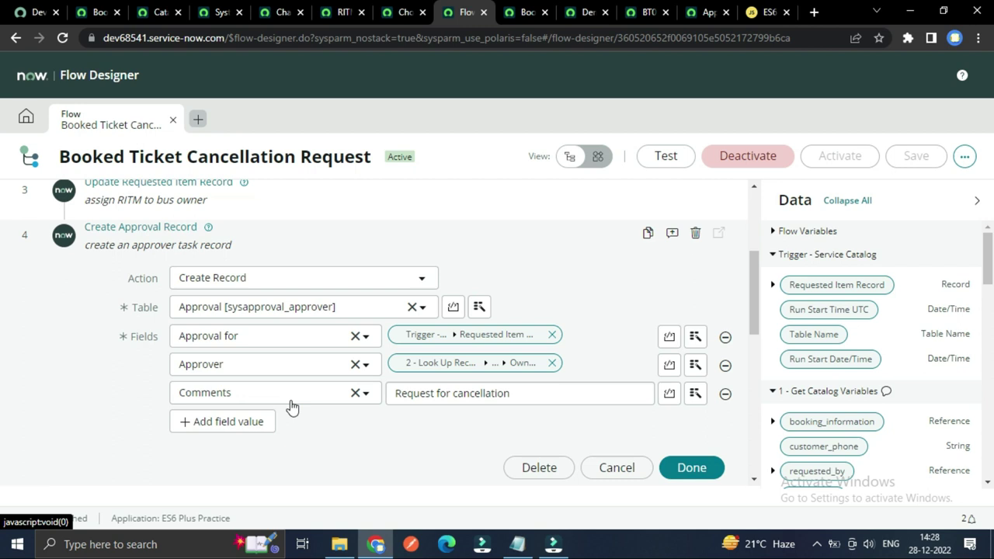
pyautogui.scroll(1, 231, 344)
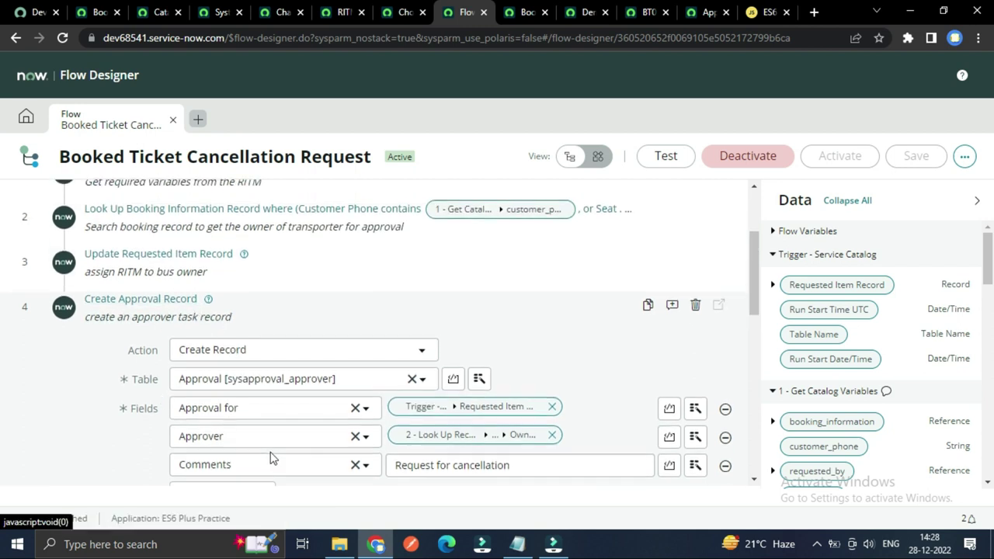
pyautogui.scroll(-1, 270, 458)
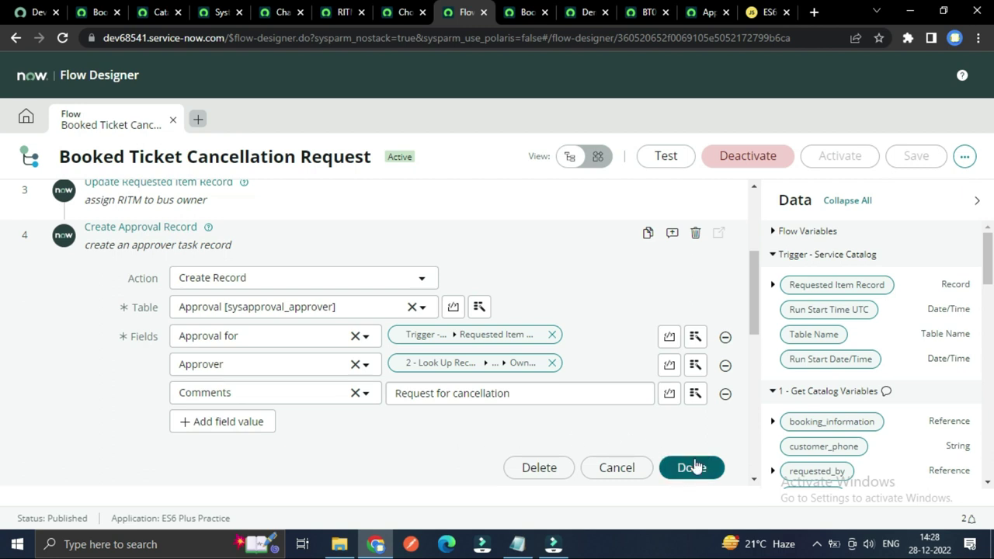
pyautogui.scroll(1, 264, 357)
pyautogui.click(152, 301)
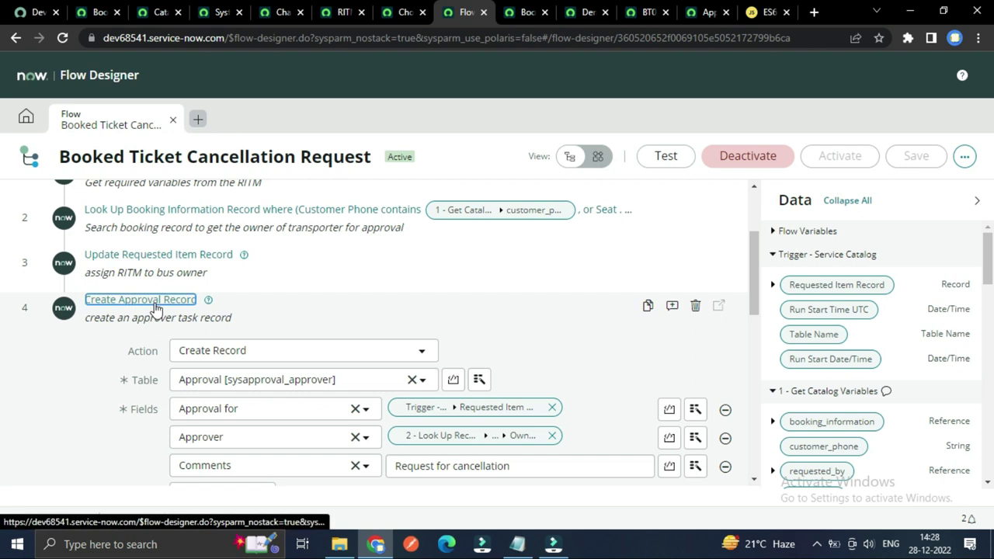
pyautogui.scroll(-1, 113, 365)
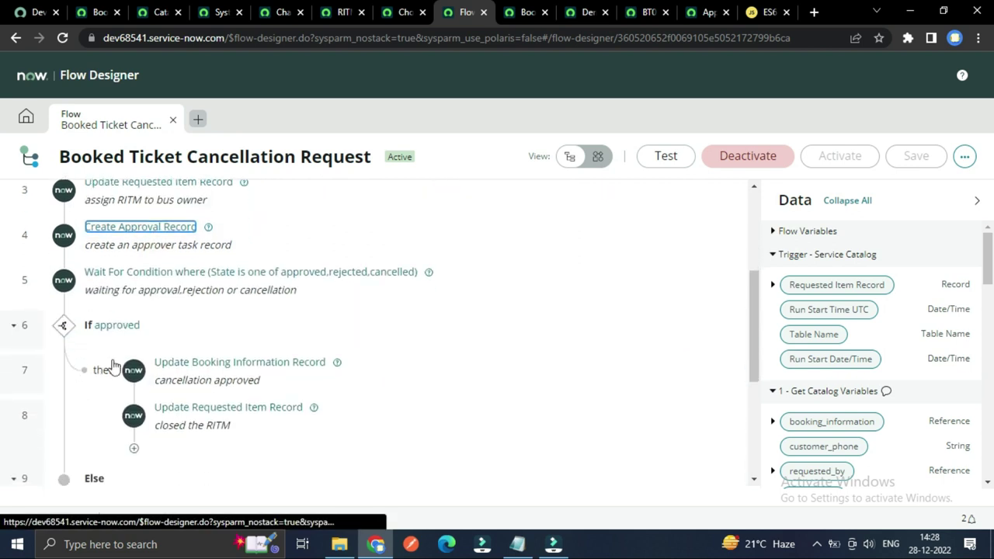
pyautogui.click(121, 273)
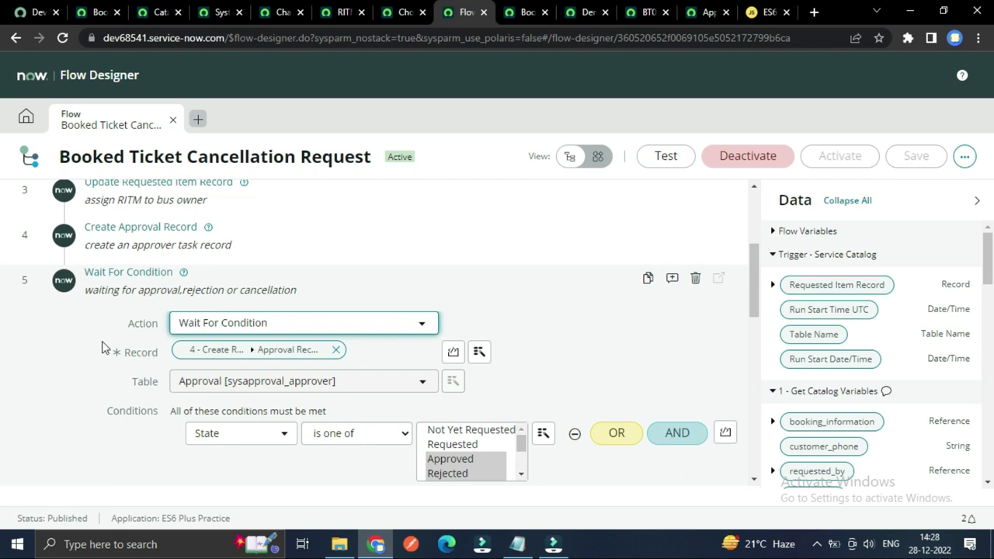
pyautogui.scroll(-1, 107, 351)
pyautogui.scroll(-1, 101, 355)
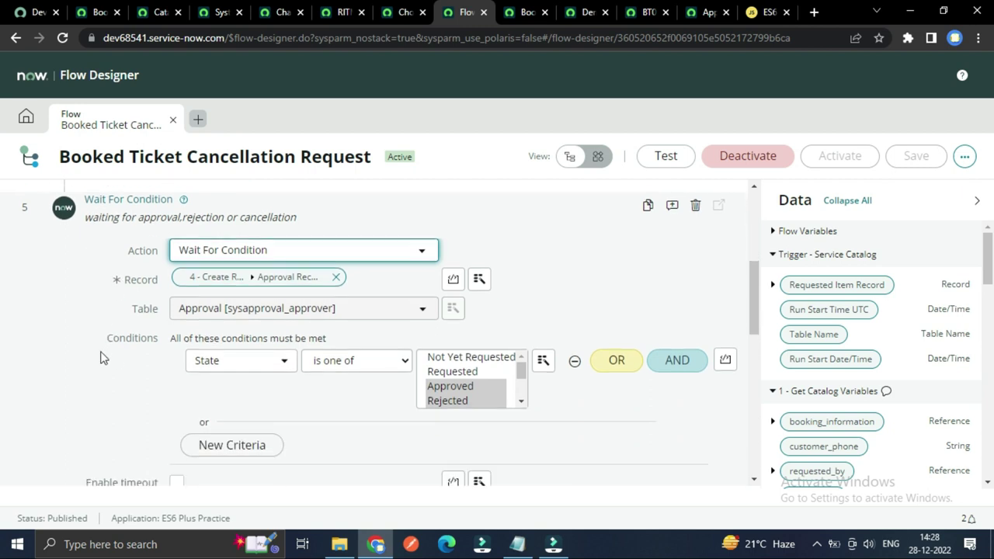
pyautogui.scroll(1, 138, 384)
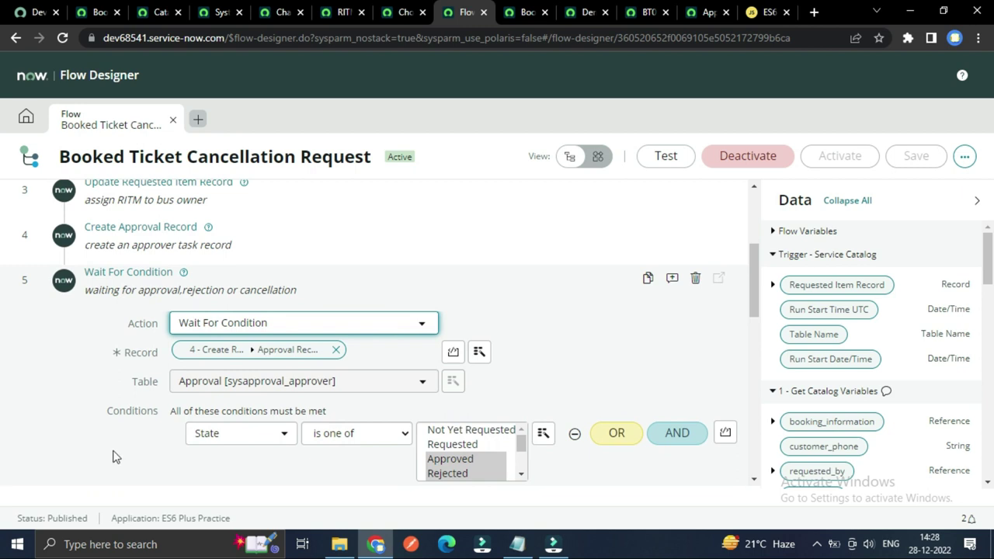
pyautogui.scroll(-1, 164, 450)
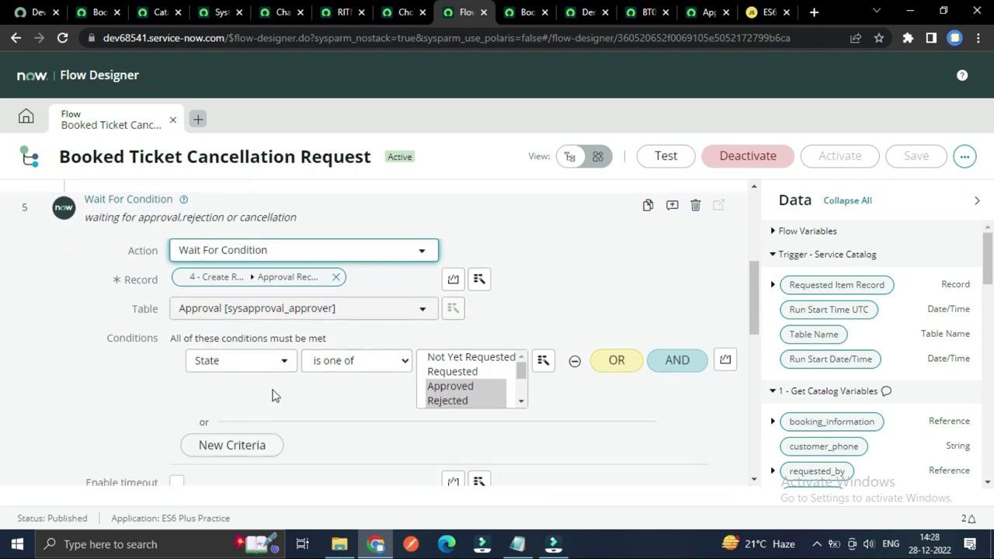
pyautogui.scroll(-1, 444, 395)
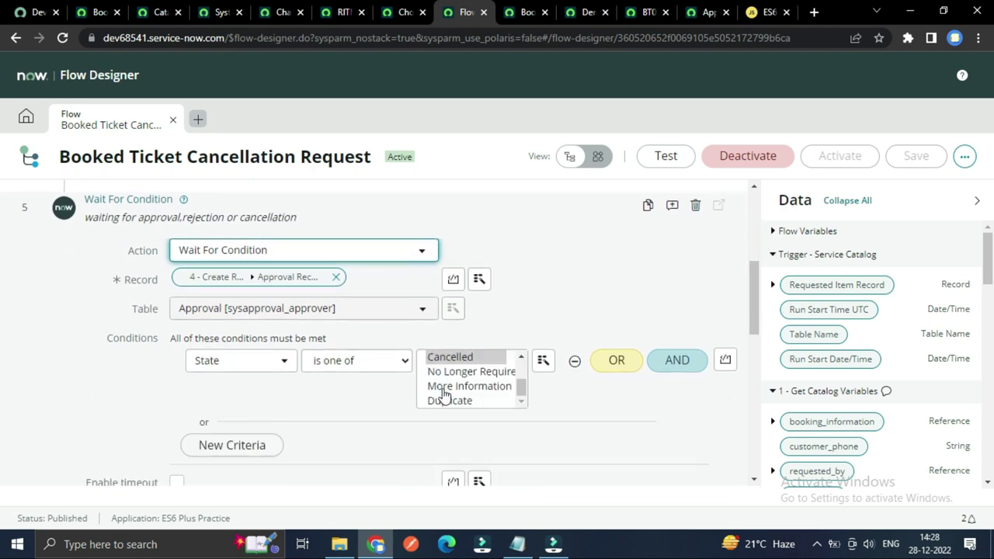
pyautogui.scroll(1, 444, 396)
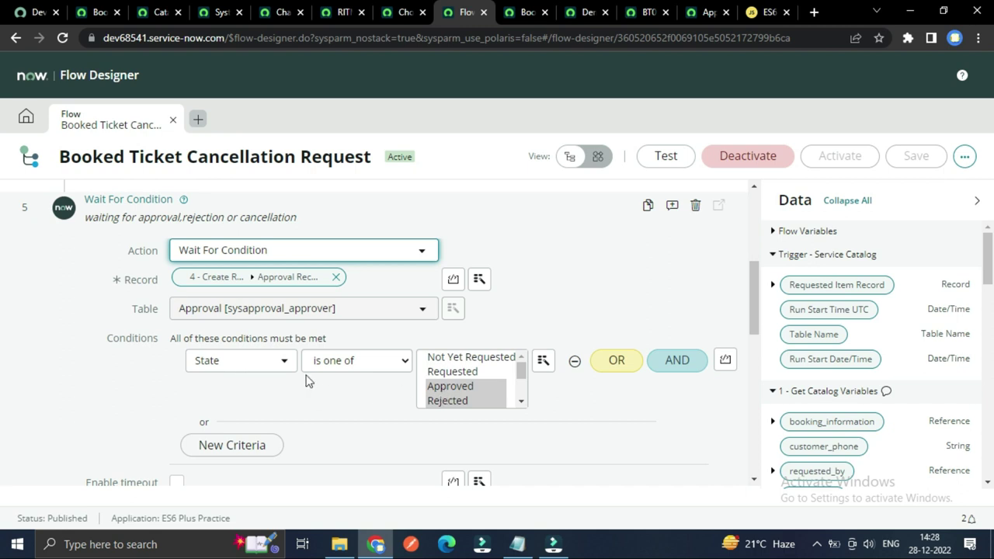
pyautogui.scroll(-1, 441, 390)
pyautogui.scroll(1, 444, 388)
pyautogui.scroll(-1, 444, 388)
pyautogui.scroll(1, 445, 388)
pyautogui.scroll(1, 337, 400)
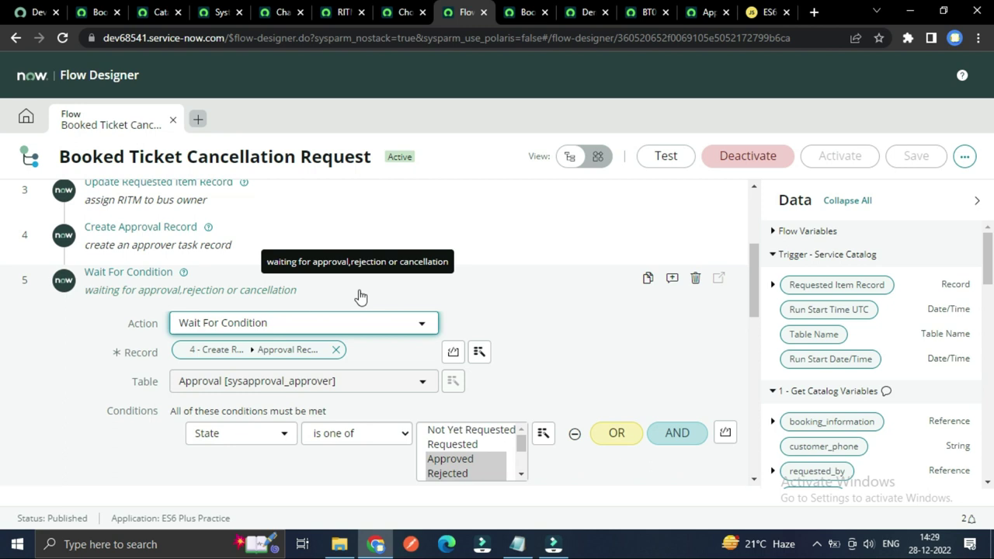
pyautogui.scroll(-1, 365, 303)
pyautogui.scroll(-1, 497, 374)
pyautogui.scroll(1, 487, 380)
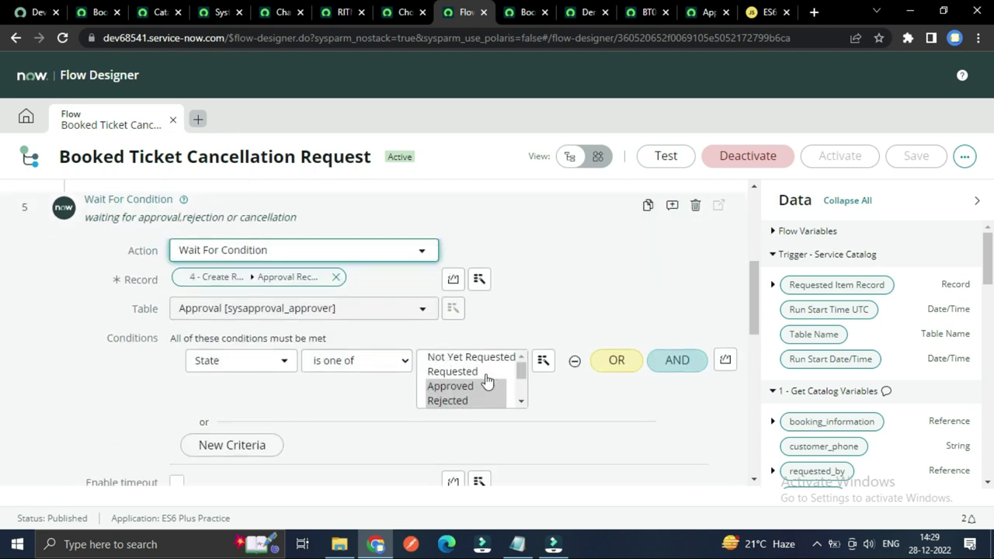
pyautogui.scroll(-1, 486, 380)
pyautogui.scroll(1, 487, 380)
pyautogui.scroll(-1, 486, 380)
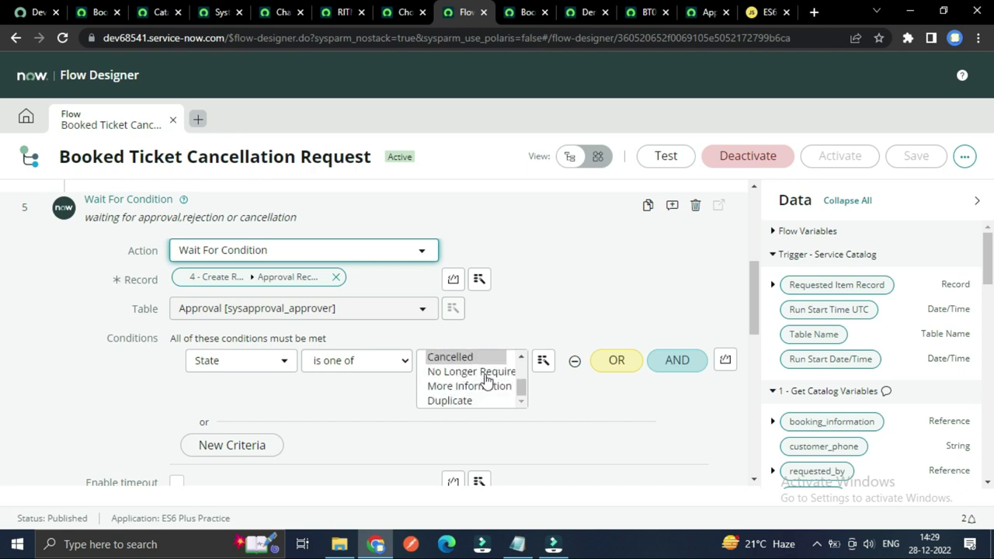
pyautogui.scroll(1, 128, 429)
pyautogui.scroll(-1, 128, 429)
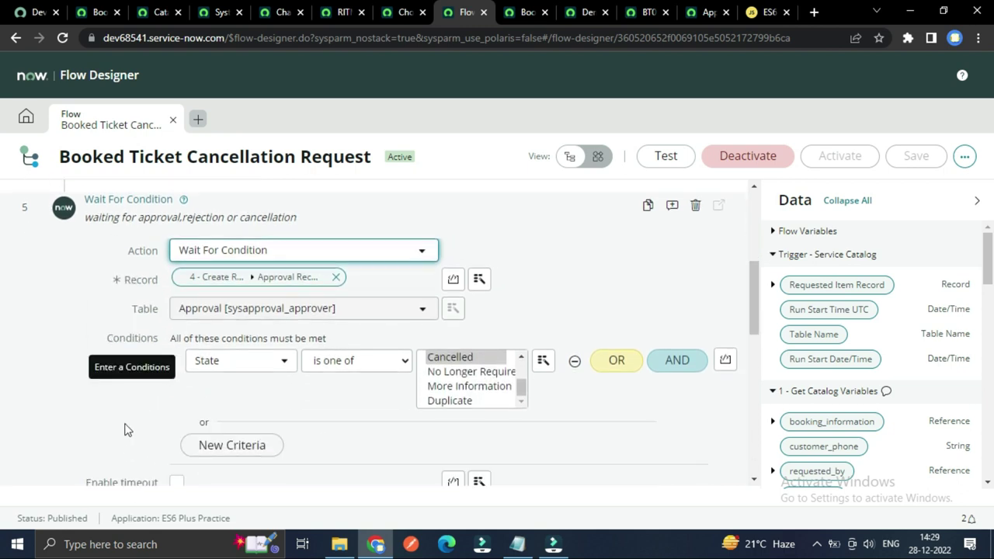
pyautogui.scroll(1, 125, 428)
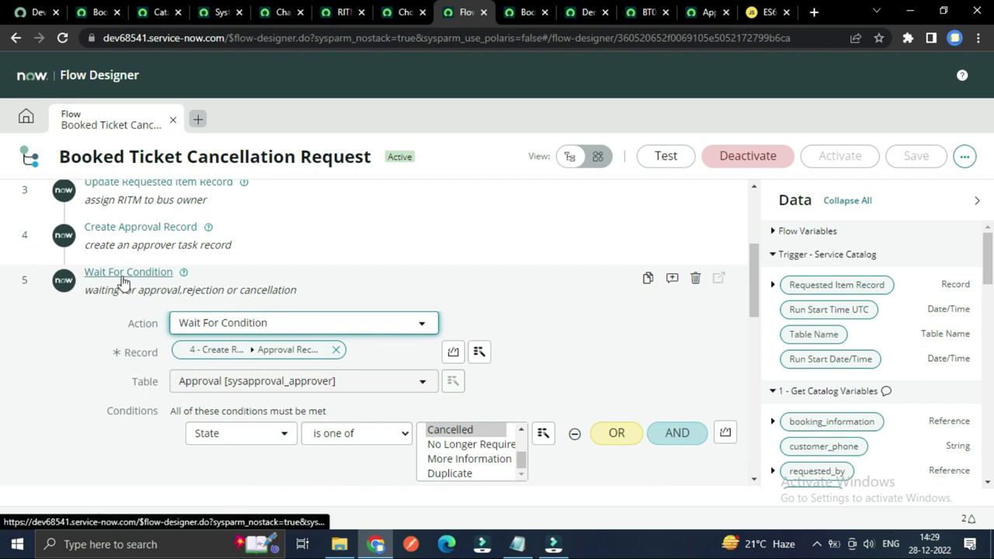
pyautogui.scroll(-2, 88, 344)
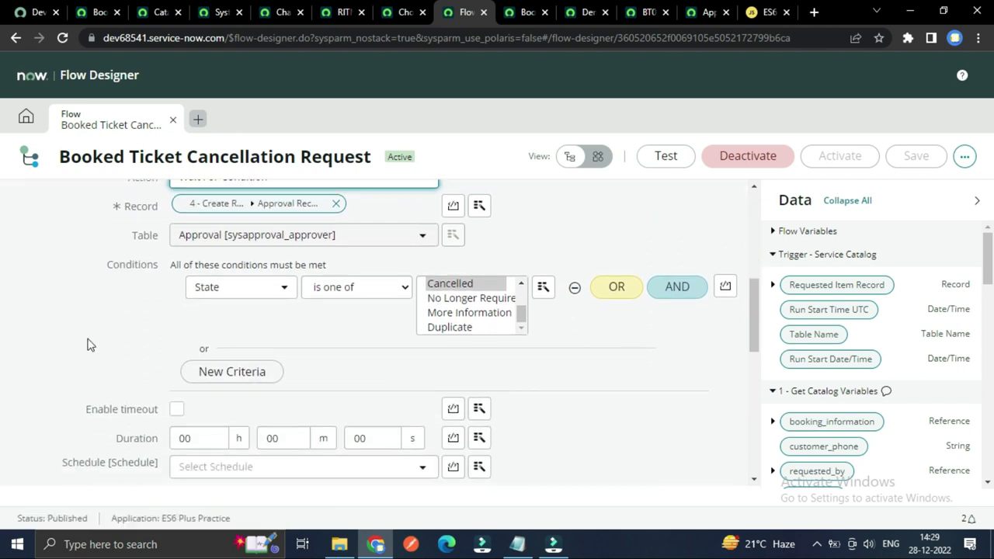
pyautogui.scroll(-3, 88, 344)
pyautogui.scroll(4, 148, 346)
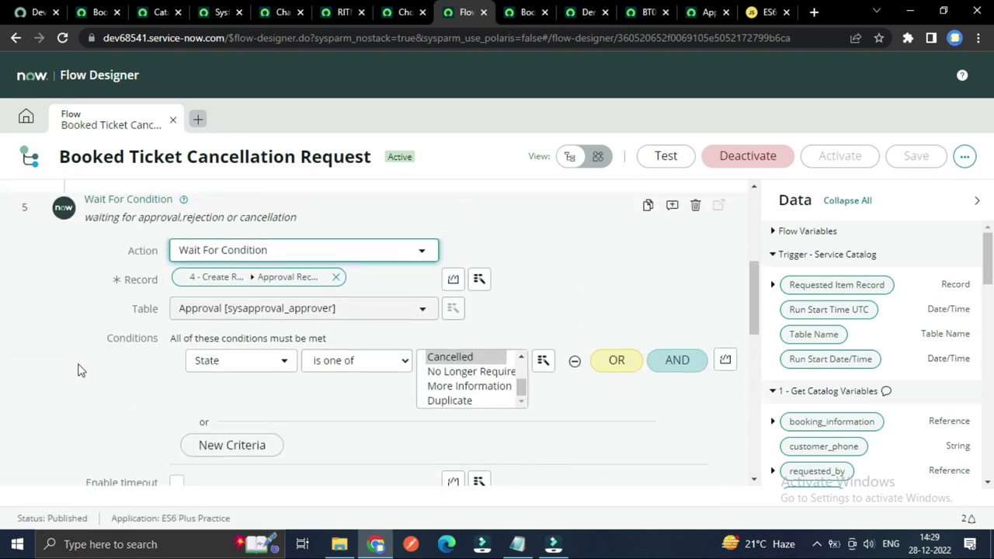
pyautogui.scroll(2, 78, 371)
pyautogui.click(129, 345)
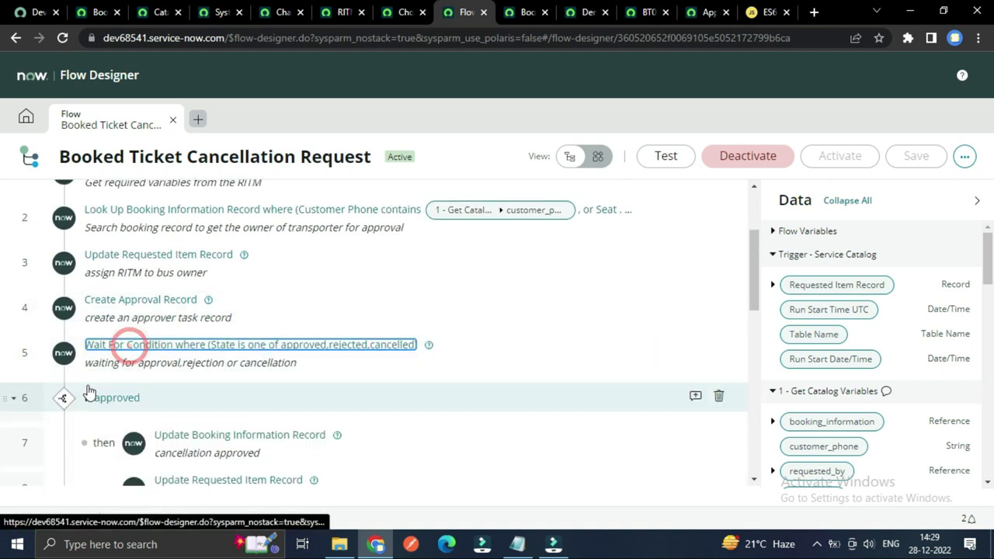
# Step: Expand the If approved step's Approved condition, then bring up booking BT0001003 showing Cancellation Approved
pyautogui.scroll(-2, 89, 391)
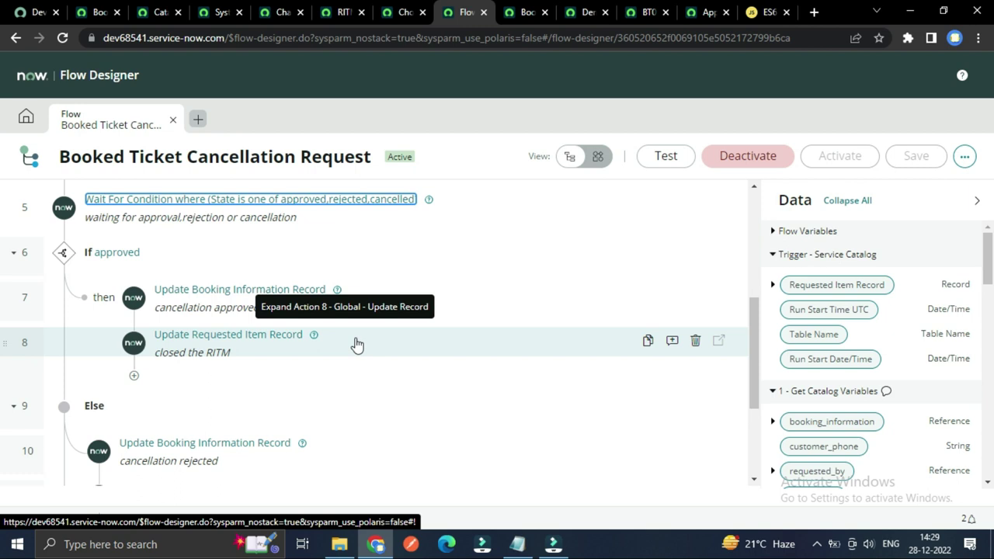
pyautogui.click(113, 254)
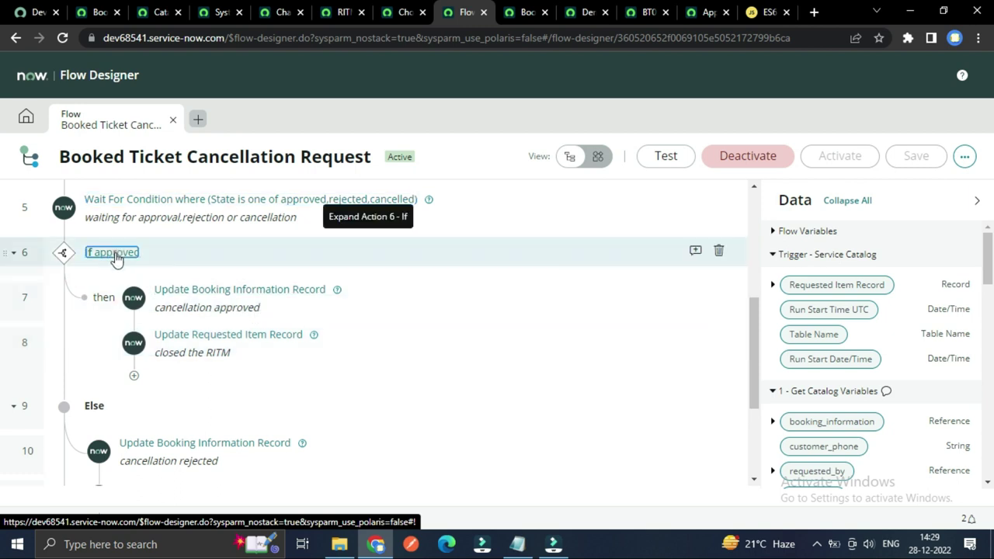
pyautogui.click(114, 254)
pyautogui.click(118, 384)
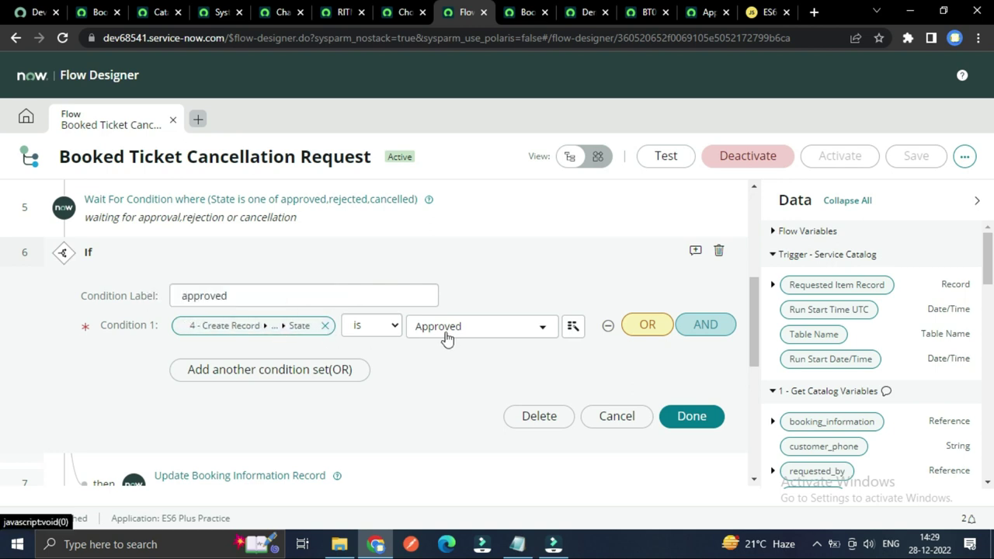
pyautogui.scroll(-1, 447, 338)
pyautogui.scroll(-1, 237, 352)
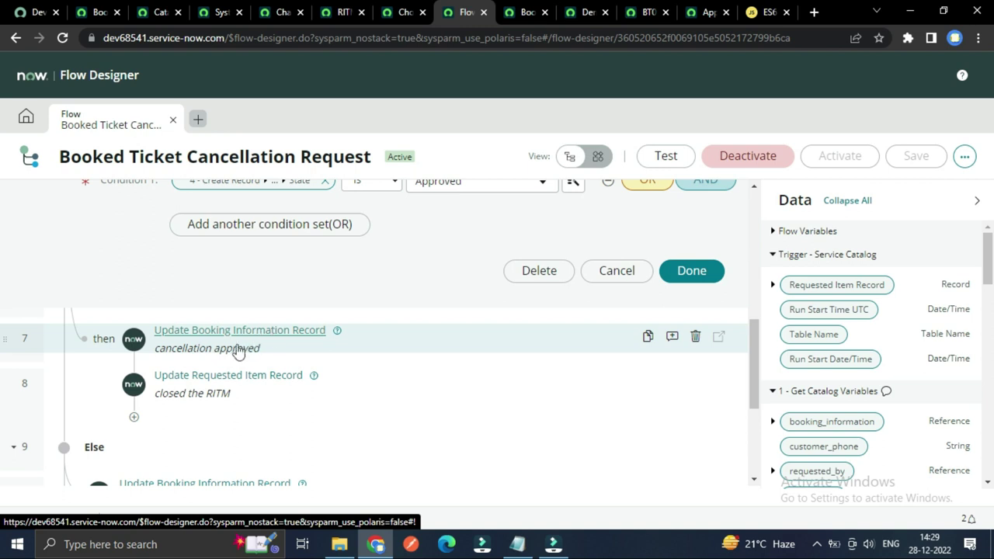
pyautogui.click(635, 13)
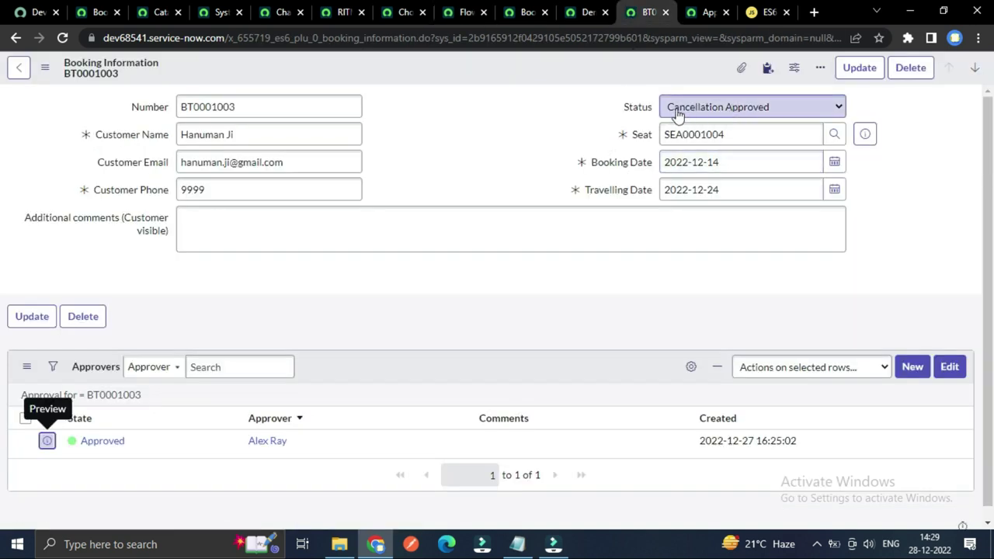
# Step: Compare booking BT0001003 against the Demo Travelling transporter record, then go back to Flow Designer
pyautogui.click(584, 11)
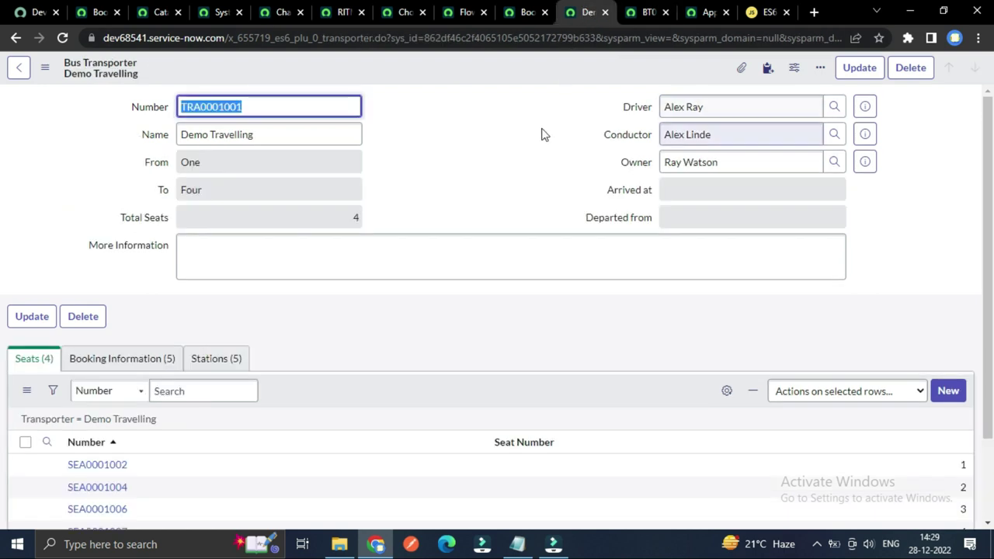
pyautogui.click(636, 13)
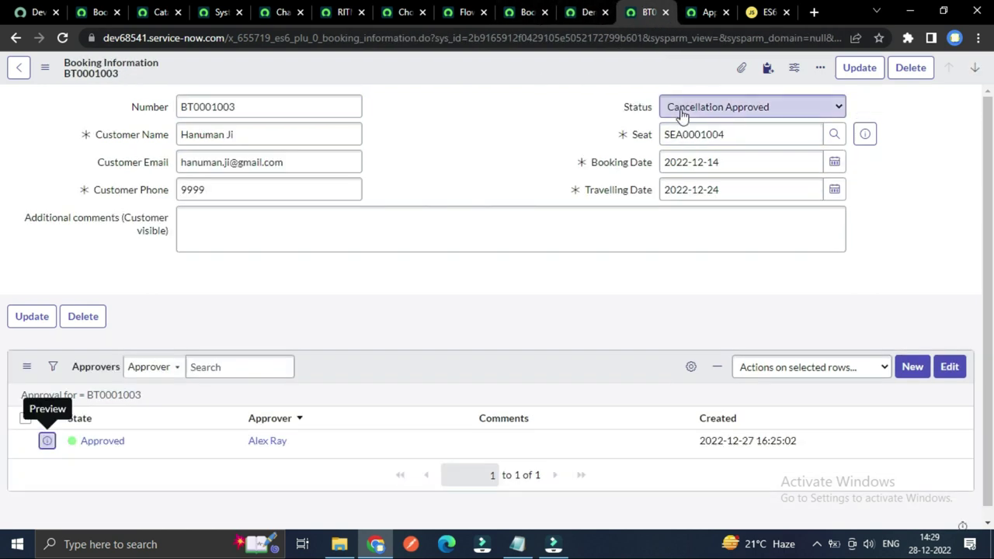
pyautogui.click(588, 12)
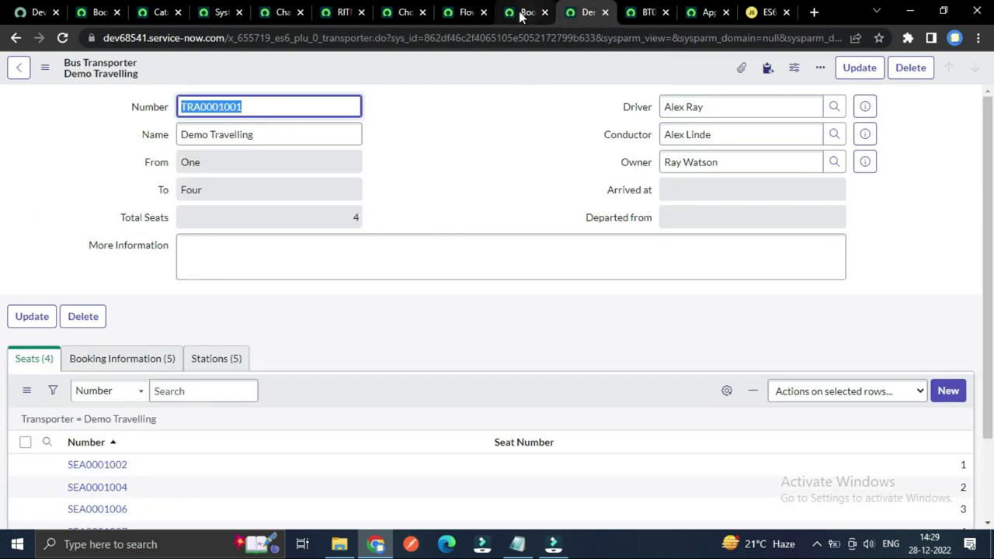
pyautogui.click(630, 13)
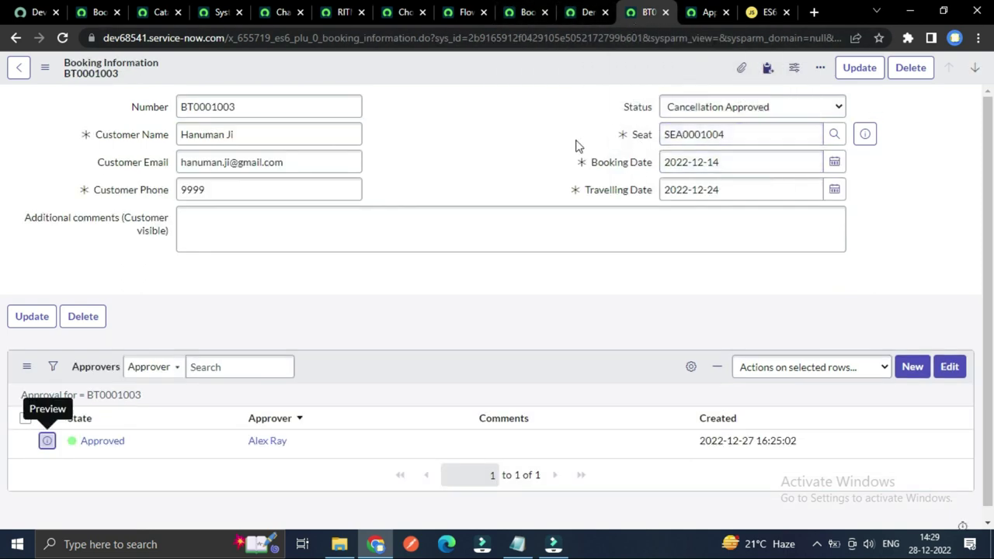
pyautogui.click(522, 8)
pyautogui.click(588, 12)
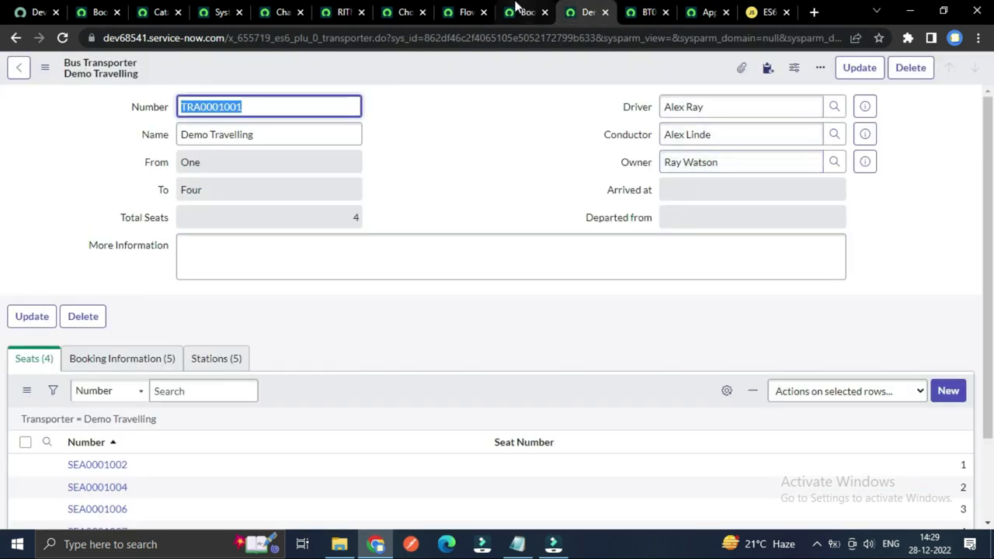
pyautogui.click(464, 12)
pyautogui.scroll(-2, 346, 264)
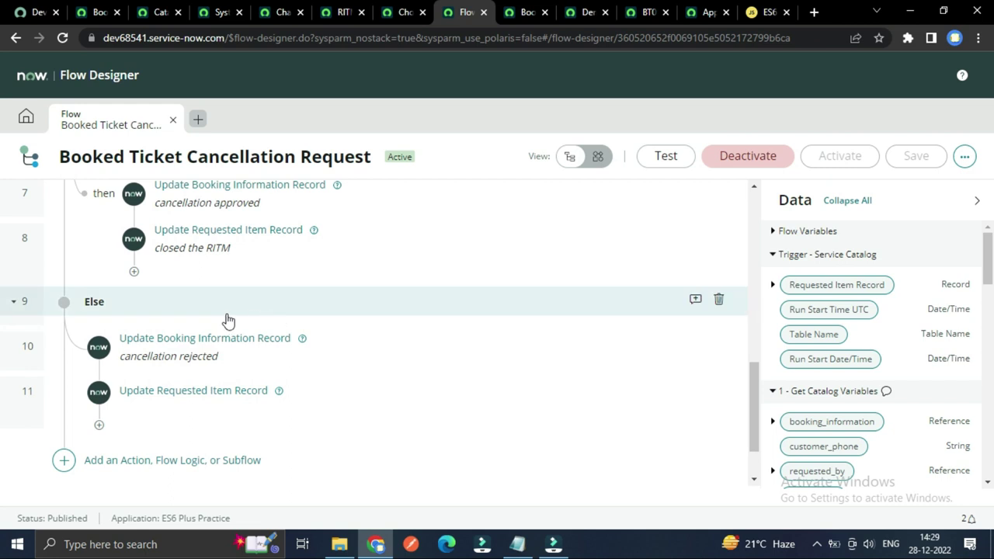
# Step: Review step 7's Update Booking Information Record fields, then collapse it
pyautogui.scroll(1, 169, 339)
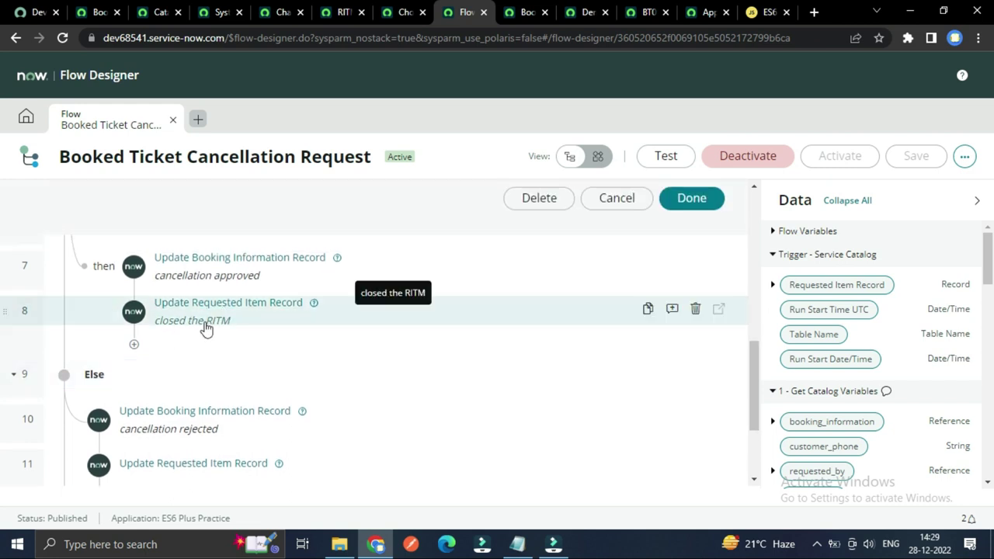
pyautogui.click(204, 267)
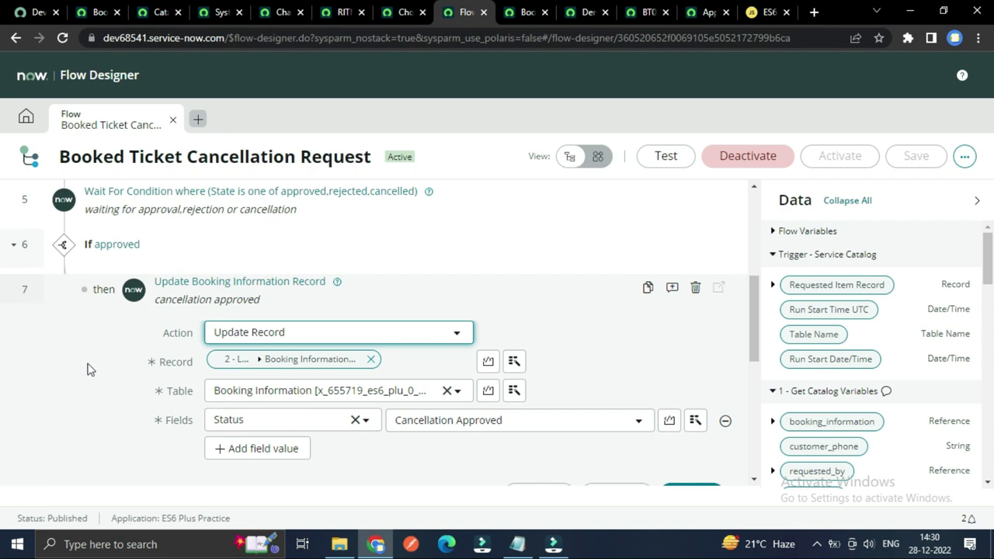
pyautogui.scroll(-1, 88, 368)
pyautogui.scroll(-1, 89, 368)
pyautogui.scroll(1, 98, 362)
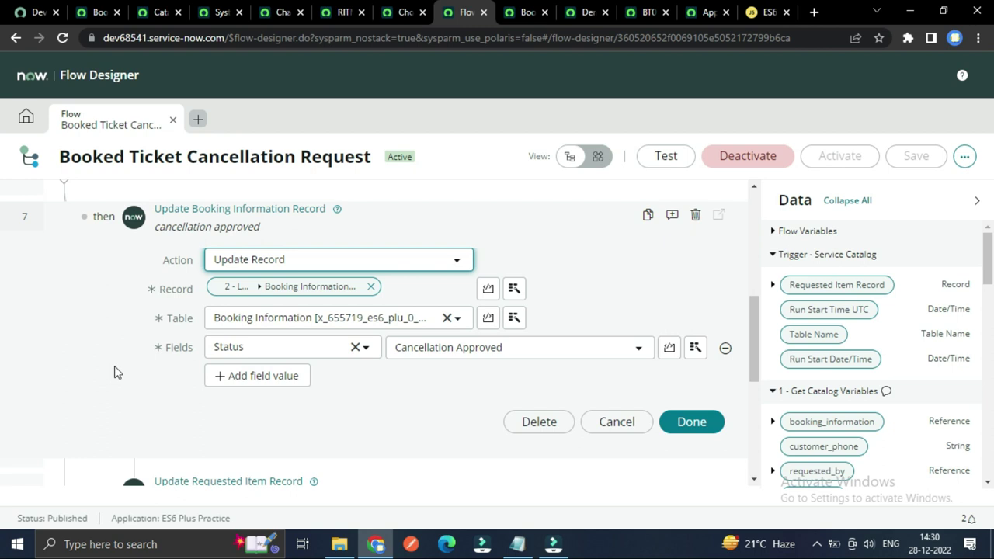
pyautogui.scroll(1, 114, 372)
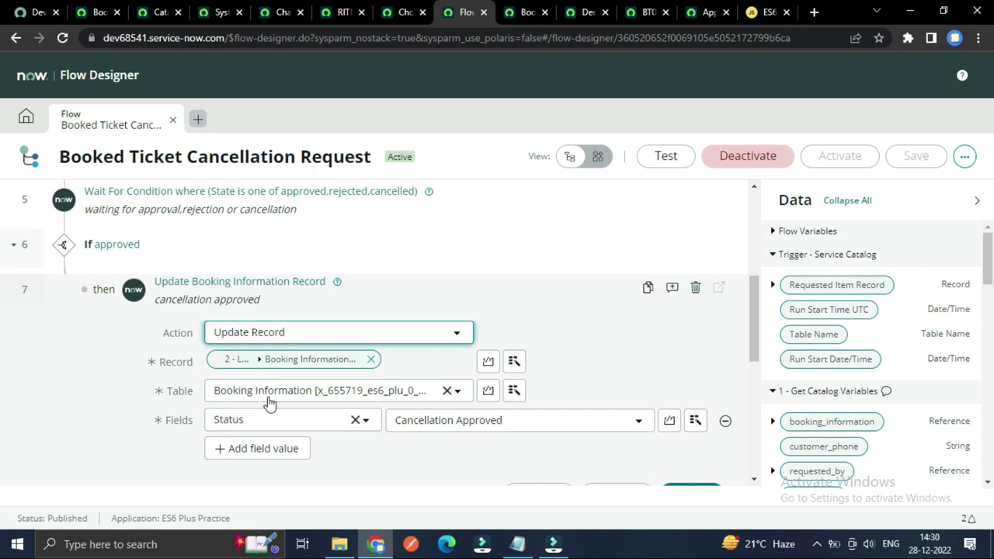
pyautogui.click(238, 284)
# Step: Expand and collapse step 8 to check its requested item updates
pyautogui.scroll(-2, 179, 299)
pyautogui.scroll(1, 178, 299)
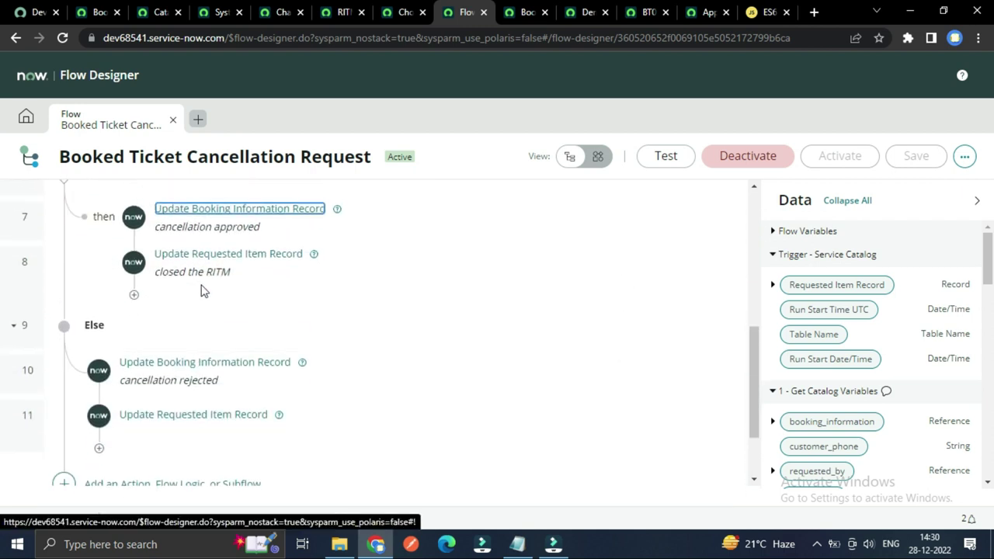
pyautogui.click(233, 257)
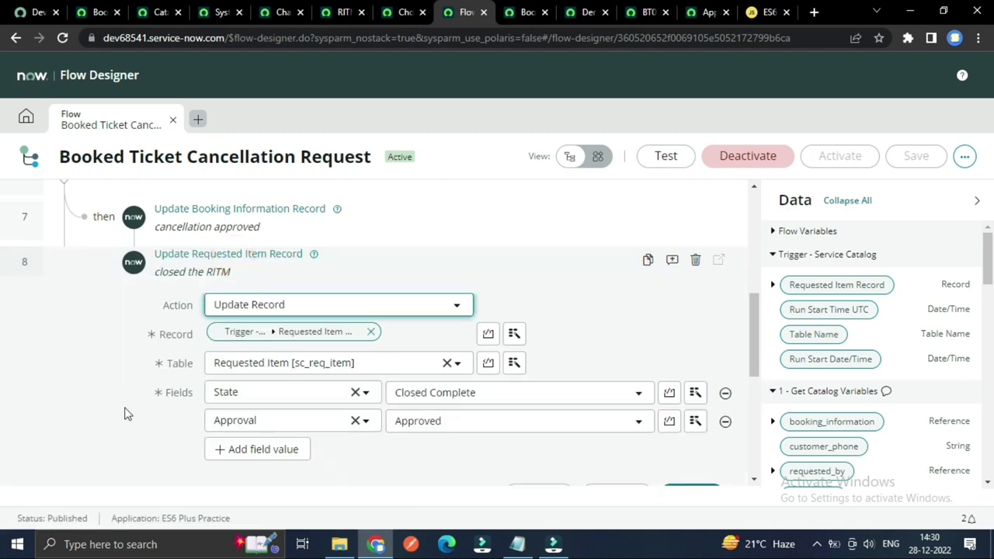
pyautogui.click(233, 257)
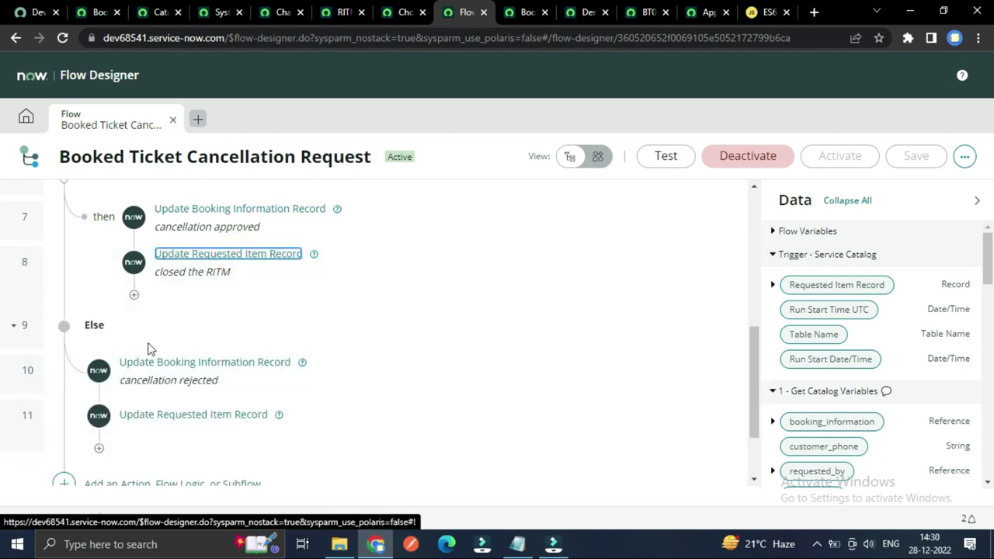
# Step: Expand step 11 to review its rejected-branch fields, then collapse it
pyautogui.scroll(2, 146, 346)
pyautogui.scroll(-2, 91, 318)
pyautogui.scroll(-3, 297, 303)
pyautogui.click(196, 319)
pyautogui.scroll(-3, 233, 392)
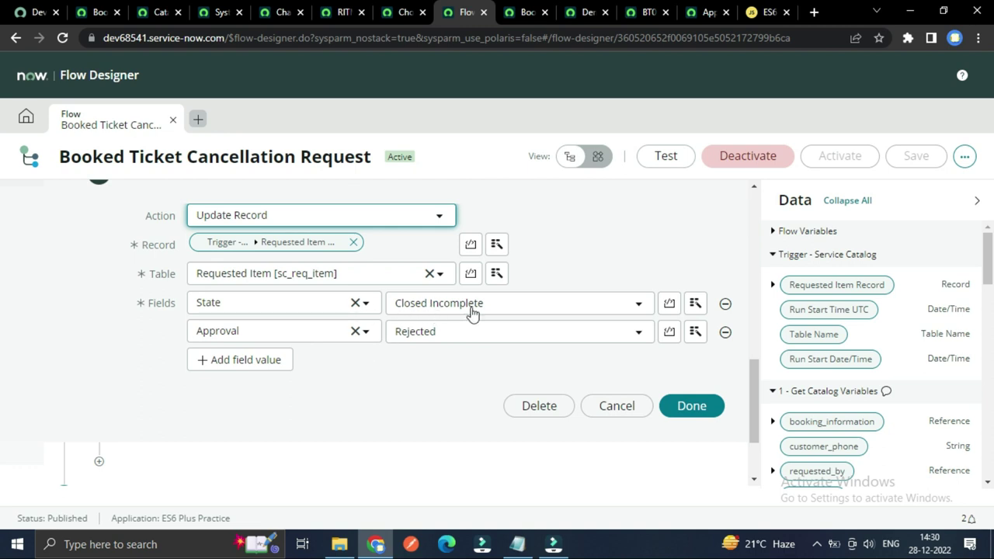
pyautogui.scroll(3, 431, 329)
pyautogui.click(225, 315)
# Step: Bring up booking BT0001003, whose status reads Cancellation Approved
pyautogui.scroll(4, 396, 337)
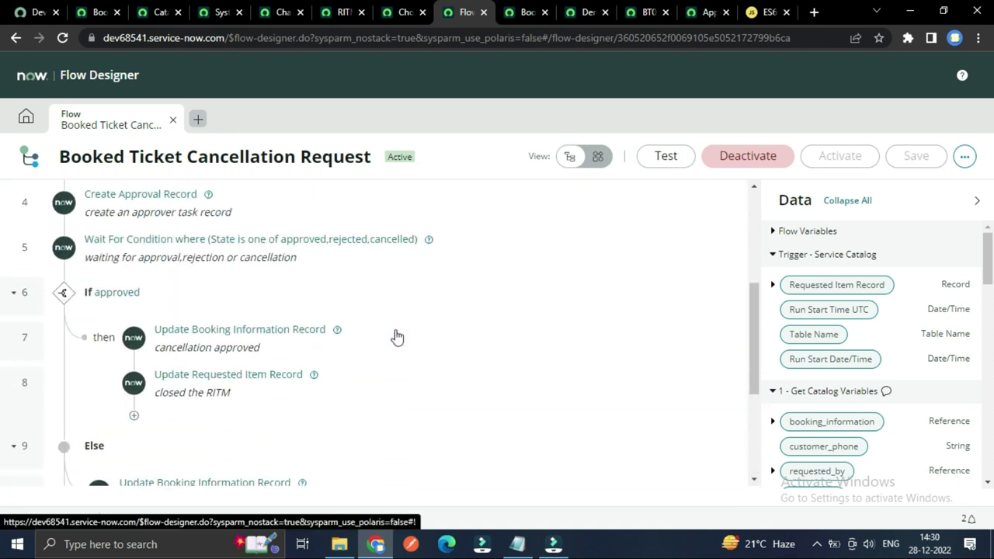
pyautogui.scroll(3, 396, 336)
pyautogui.scroll(-5, 396, 335)
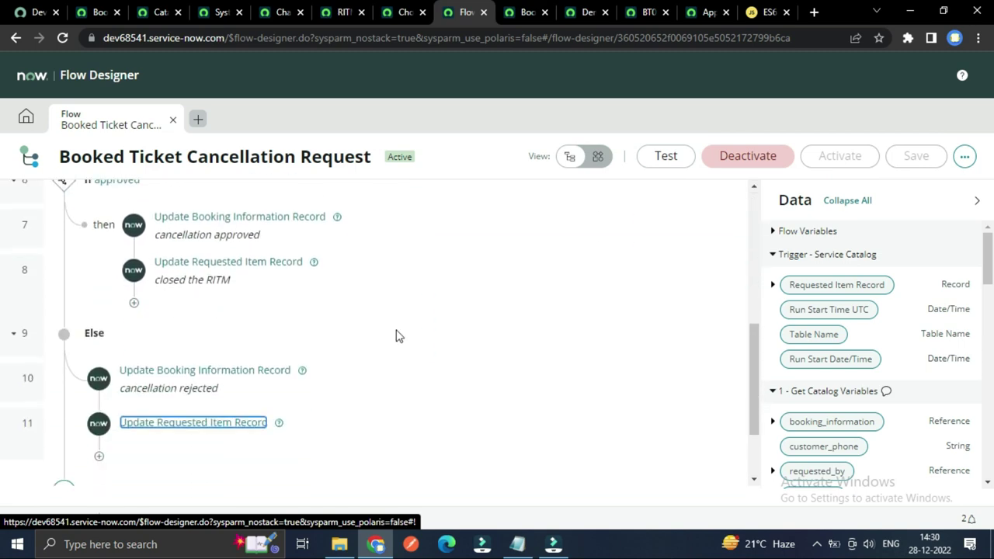
pyautogui.scroll(5, 395, 337)
pyautogui.scroll(-3, 194, 342)
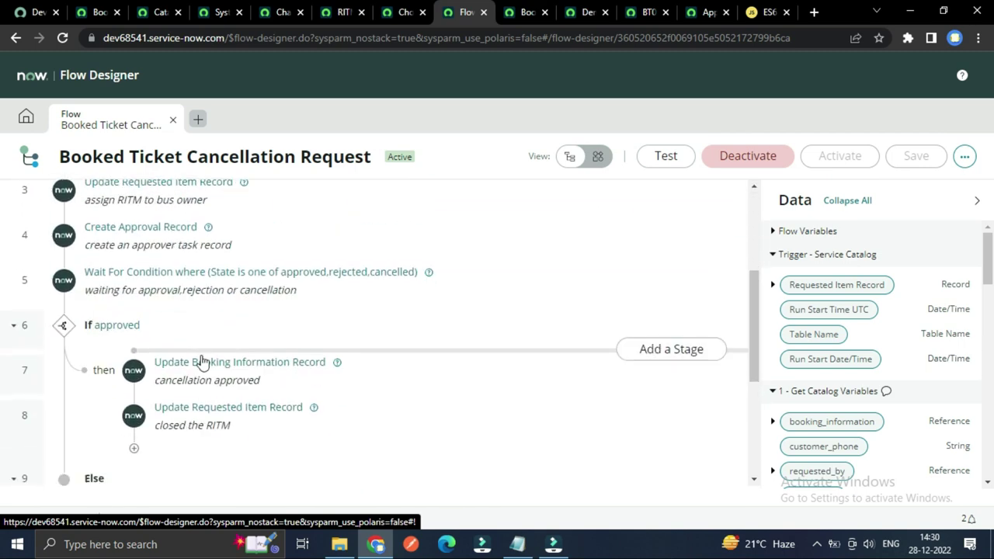
pyautogui.scroll(-3, 200, 362)
pyautogui.scroll(3, 213, 377)
pyautogui.click(638, 14)
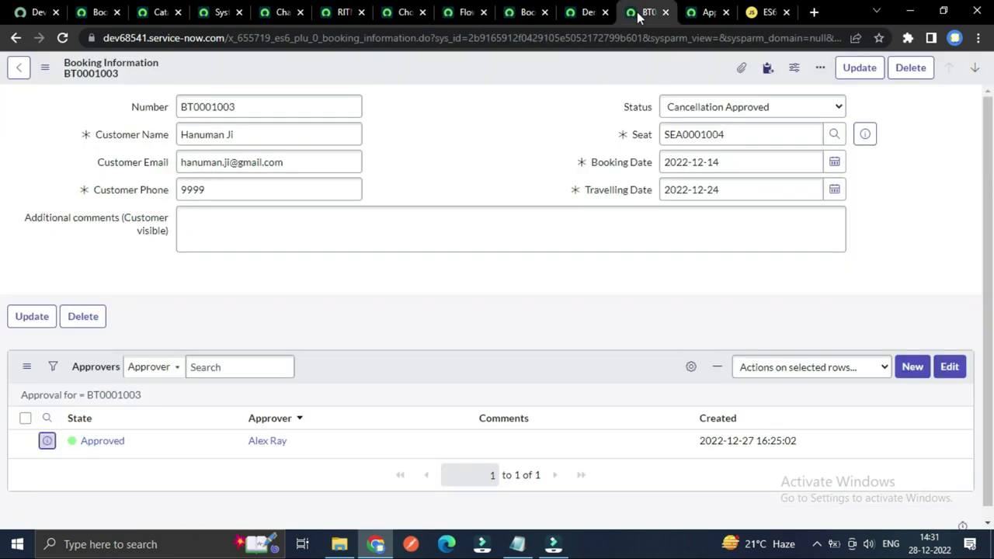
# Step: Show the Demo Travelling transporter's Booking Information (5) list, including a Cancellation Approved booking
pyautogui.scroll(-1, 399, 341)
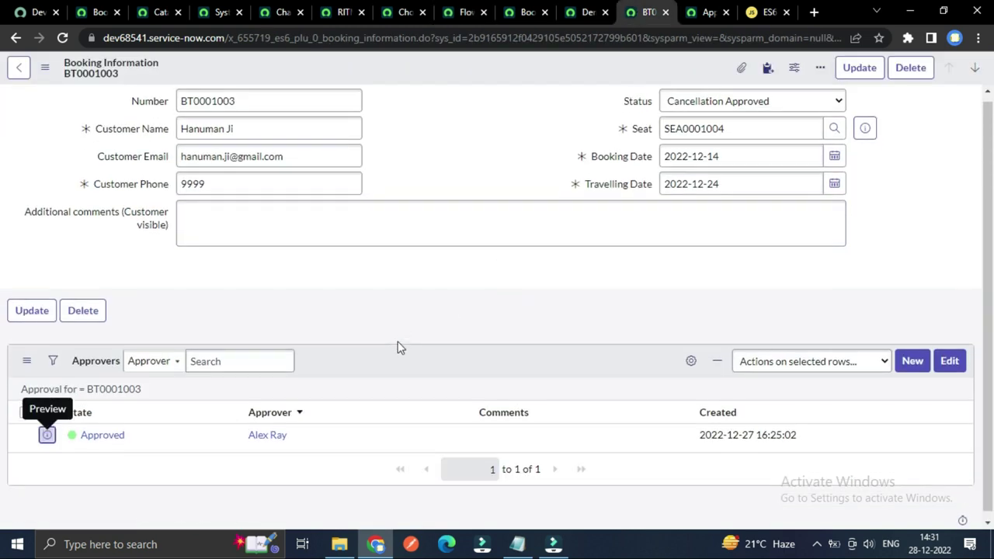
pyautogui.scroll(1, 402, 339)
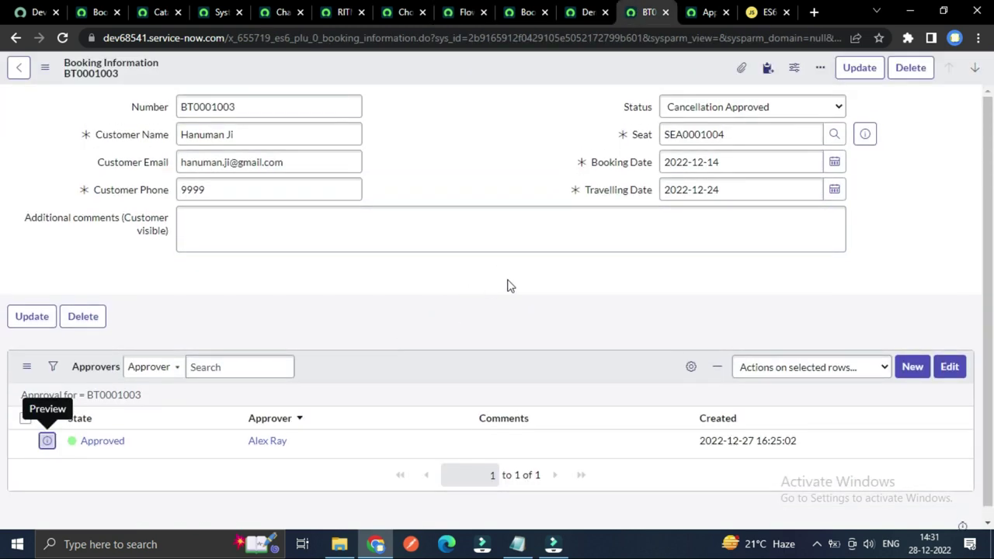
pyautogui.click(586, 17)
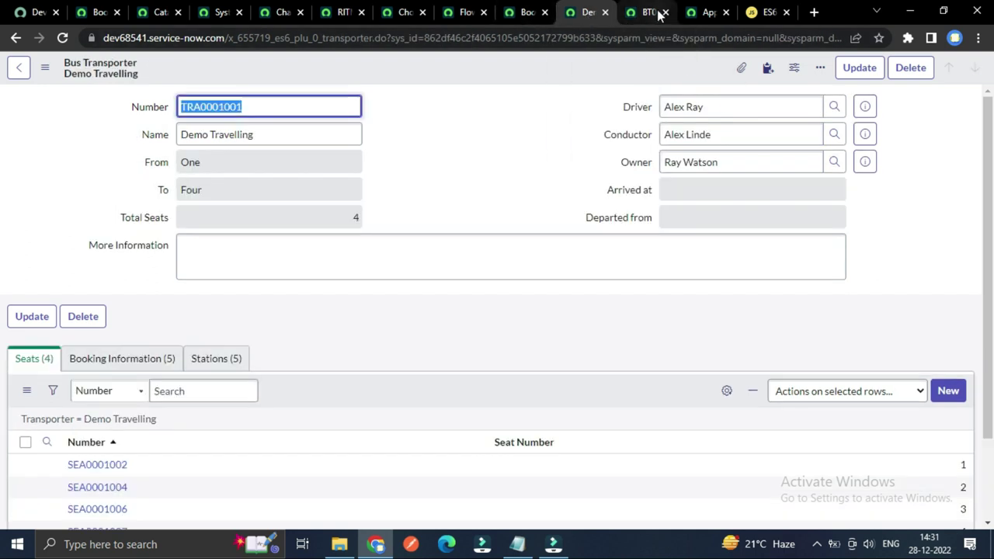
pyautogui.scroll(-2, 536, 140)
pyautogui.scroll(1, 241, 272)
pyautogui.scroll(1, 241, 272)
pyautogui.click(152, 325)
pyautogui.scroll(-3, 312, 298)
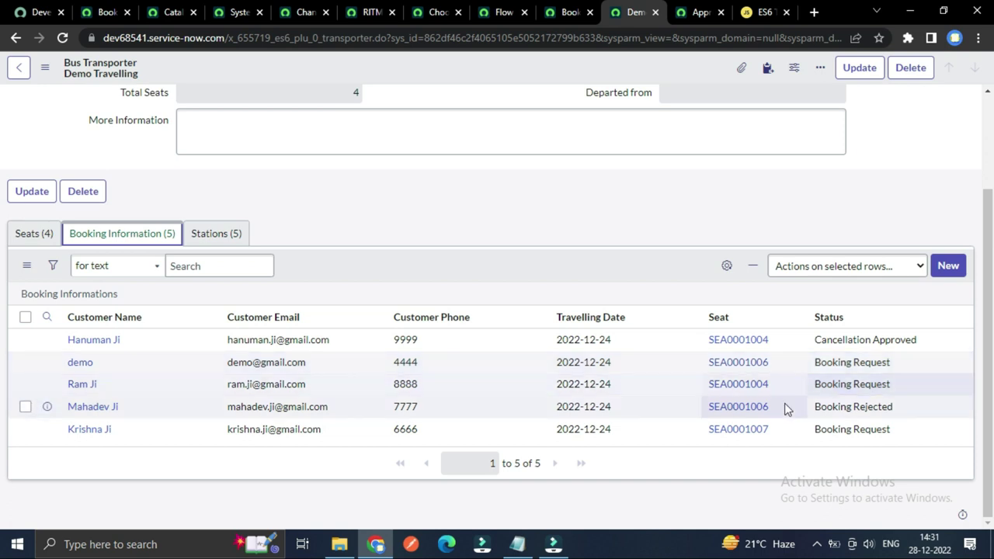
# Step: Open booking BT0001009 in a new tab
pyautogui.rightClick(48, 363)
pyautogui.click(76, 371)
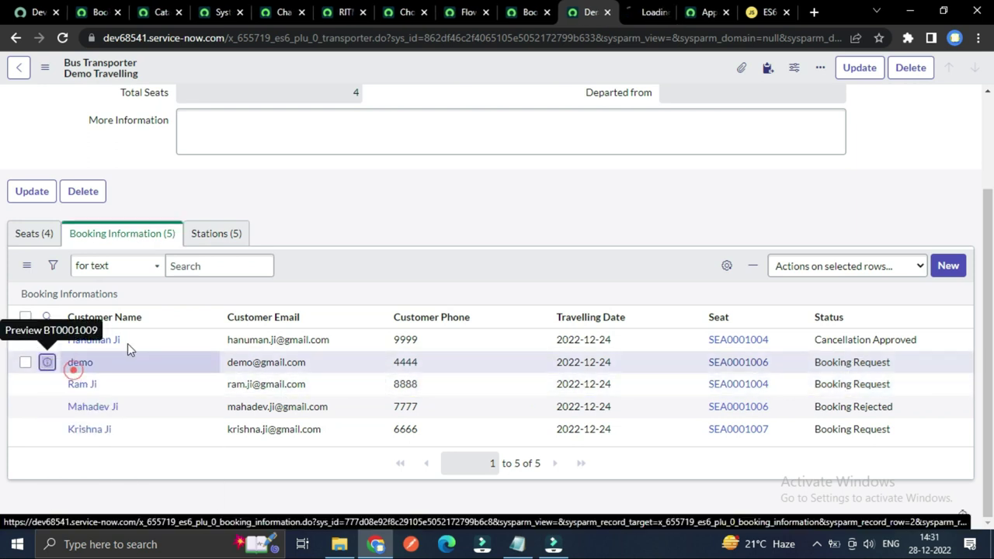
pyautogui.click(647, 12)
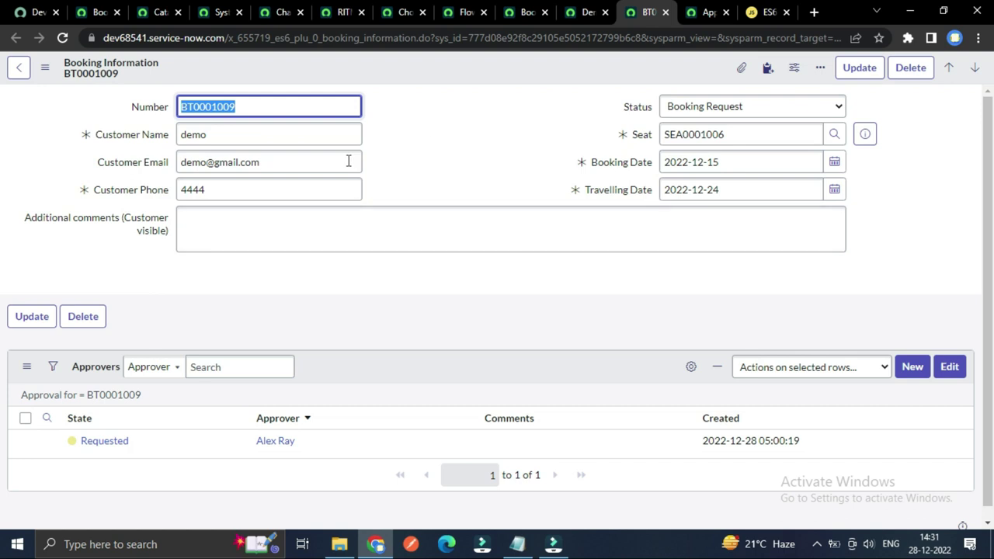
# Step: Set its approval state from Requested to Approved, save, and reload to show Booking Approved
pyautogui.click(152, 440)
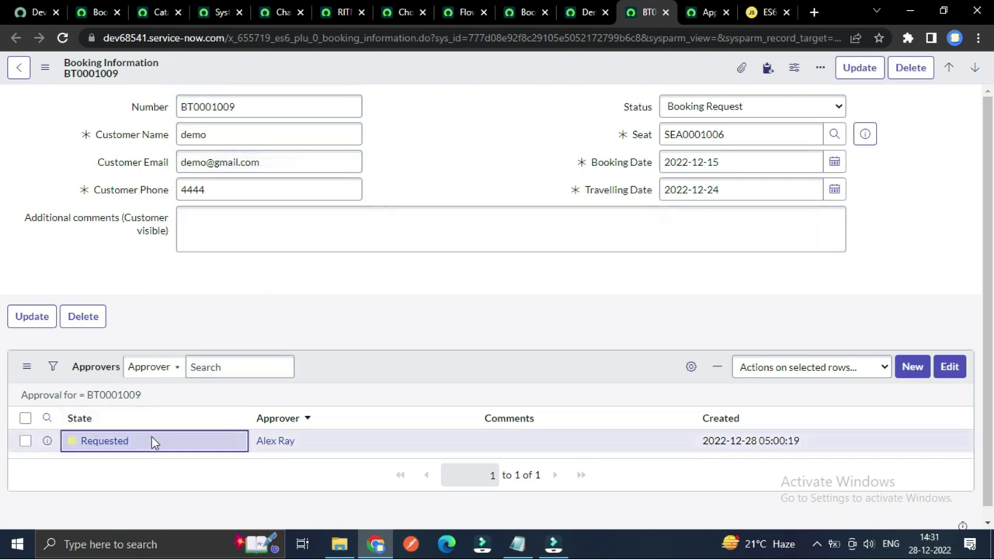
pyautogui.doubleClick(151, 438)
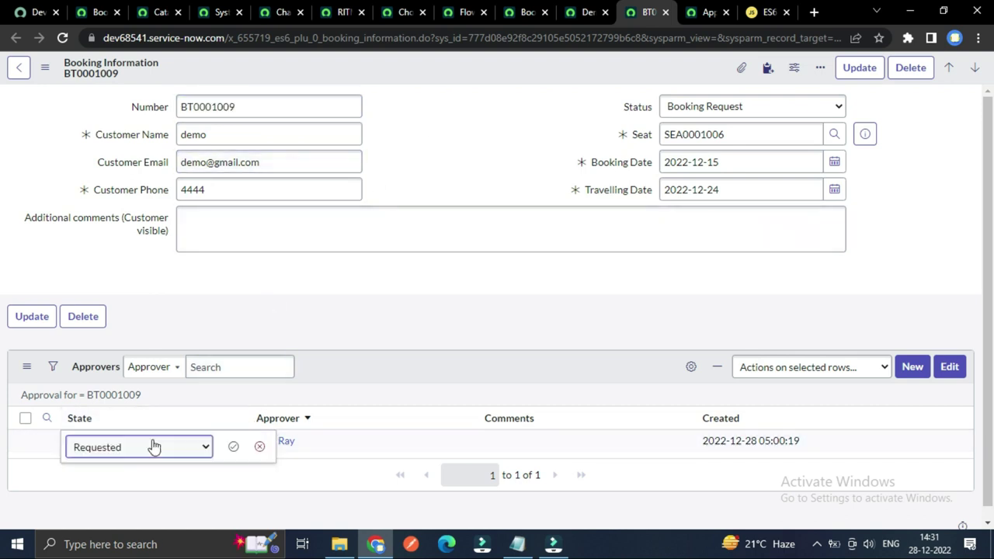
pyautogui.click(155, 448)
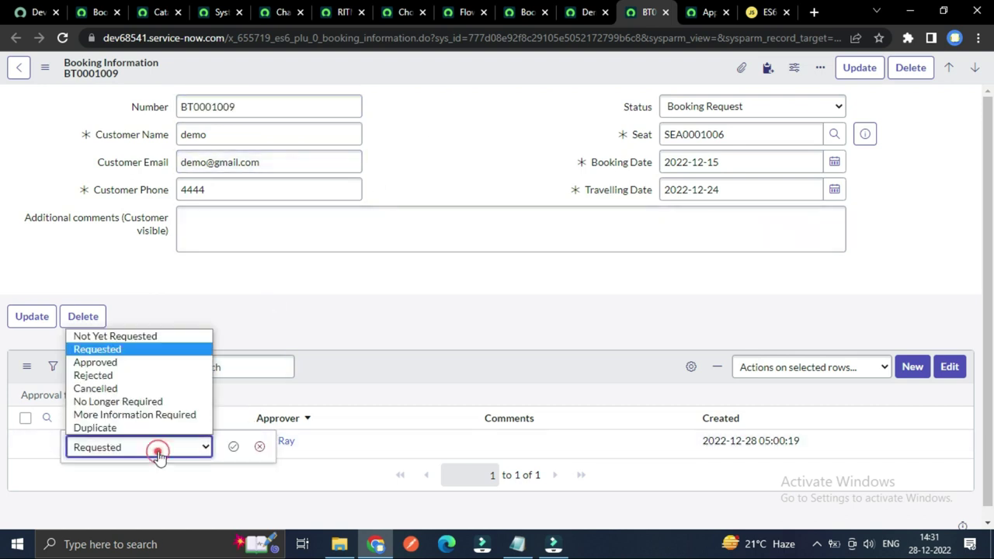
pyautogui.click(126, 362)
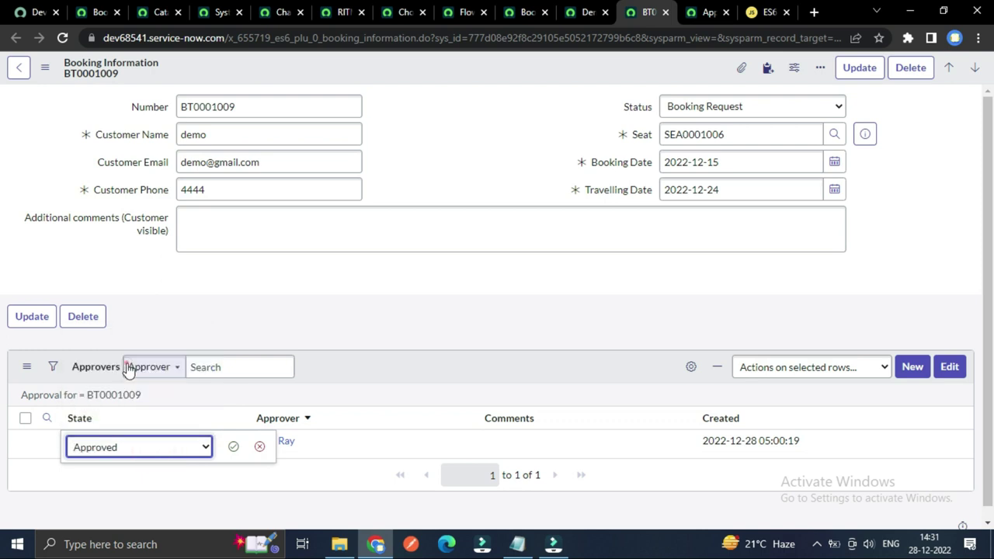
pyautogui.click(233, 448)
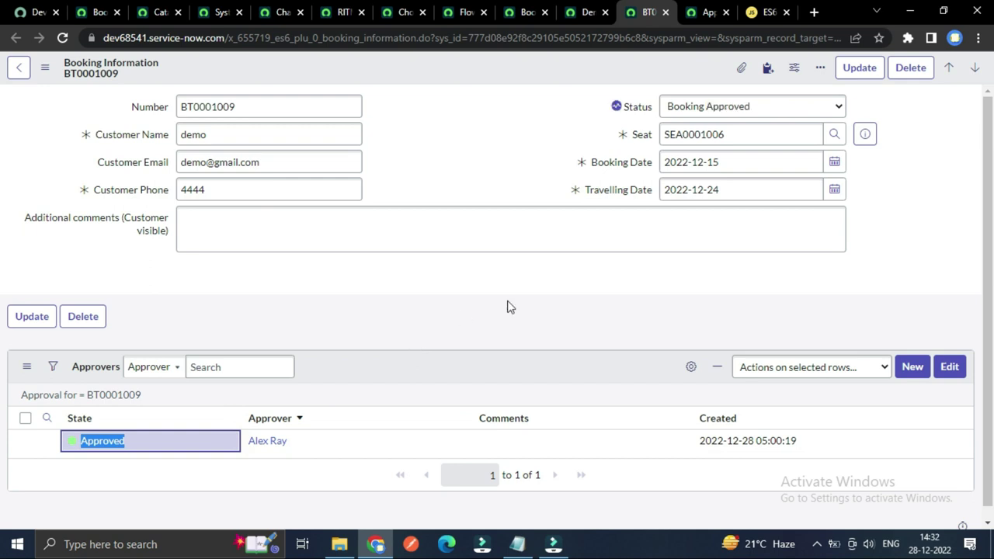
pyautogui.click(543, 129)
pyautogui.press('F5')
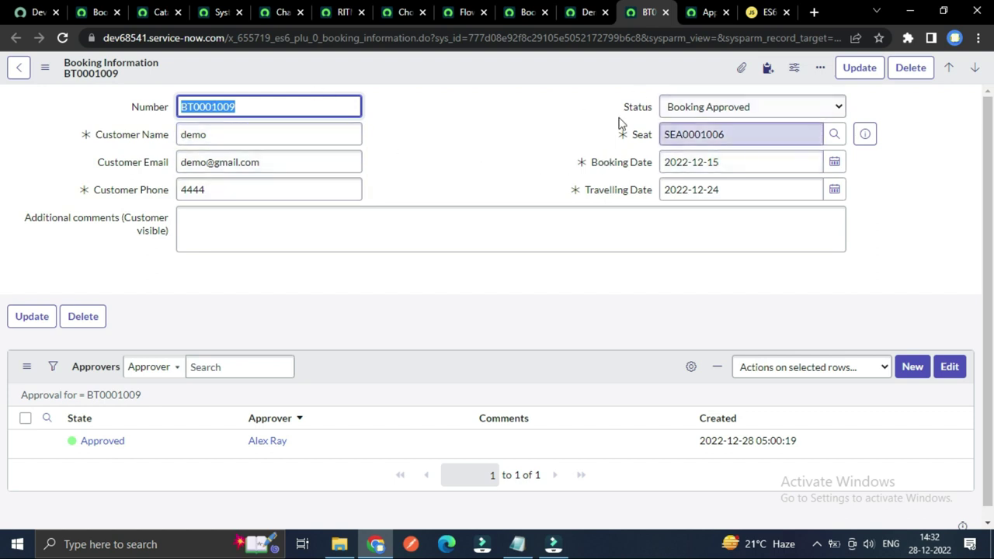
# Step: Choose the first listed user as Requested by through the user lookup
pyautogui.click(155, 14)
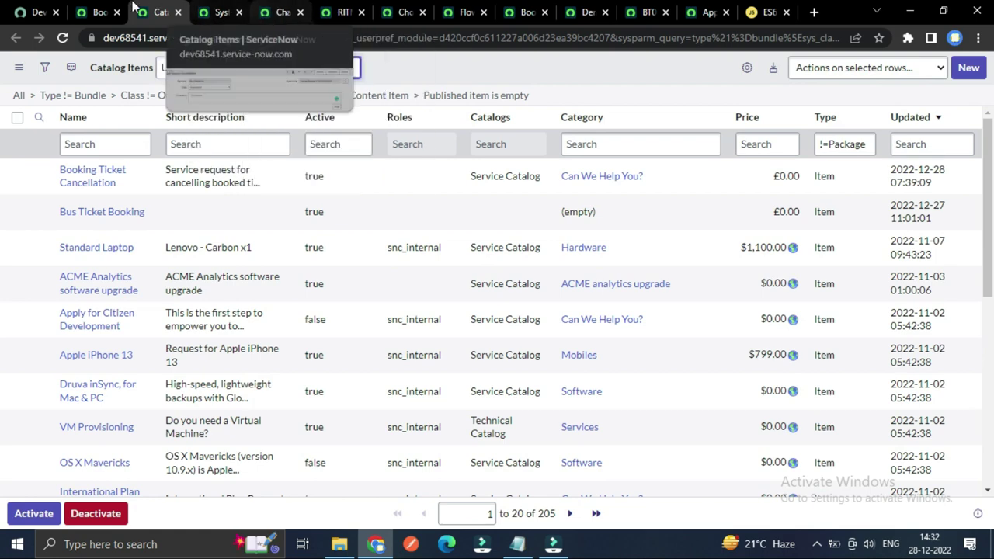
pyautogui.click(95, 12)
pyautogui.click(344, 435)
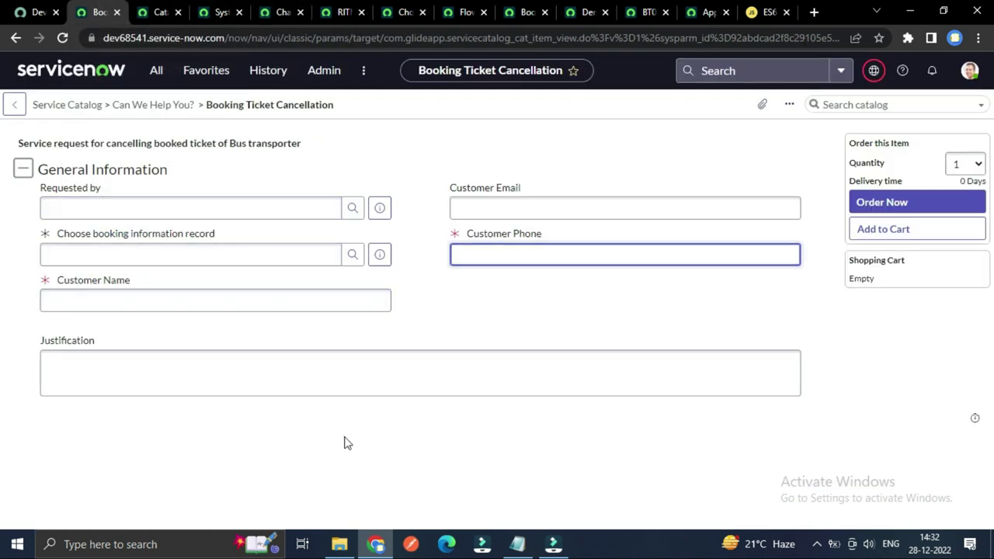
pyautogui.click(352, 208)
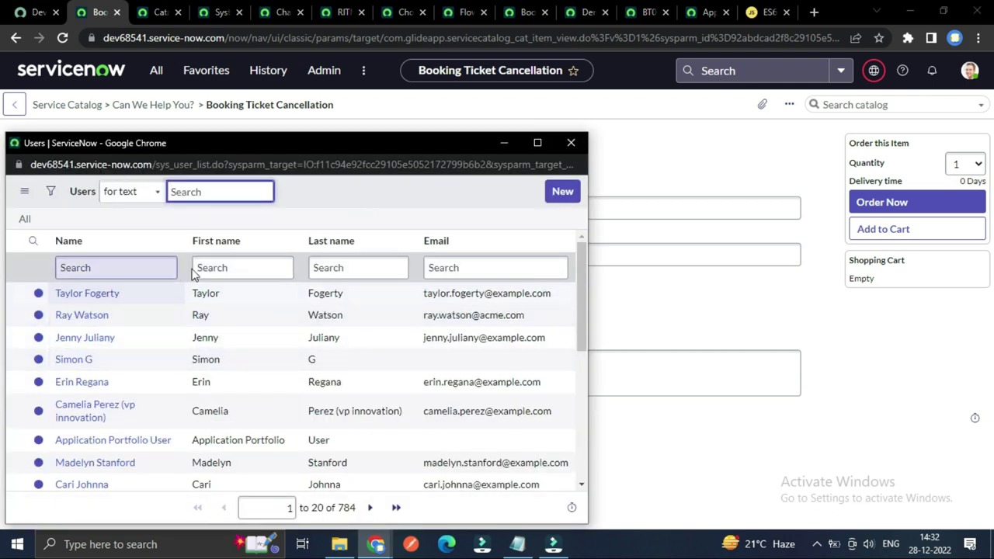
pyautogui.moveTo(352, 149); pyautogui.dragTo(417, 148)
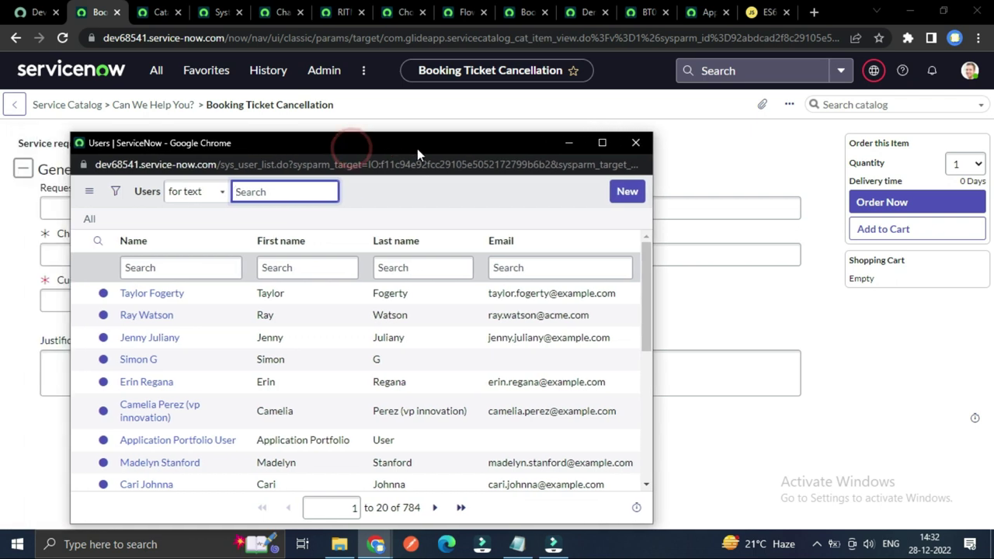
pyautogui.moveTo(353, 146); pyautogui.dragTo(331, 138)
pyautogui.scroll(-1, 166, 415)
pyautogui.scroll(1, 166, 413)
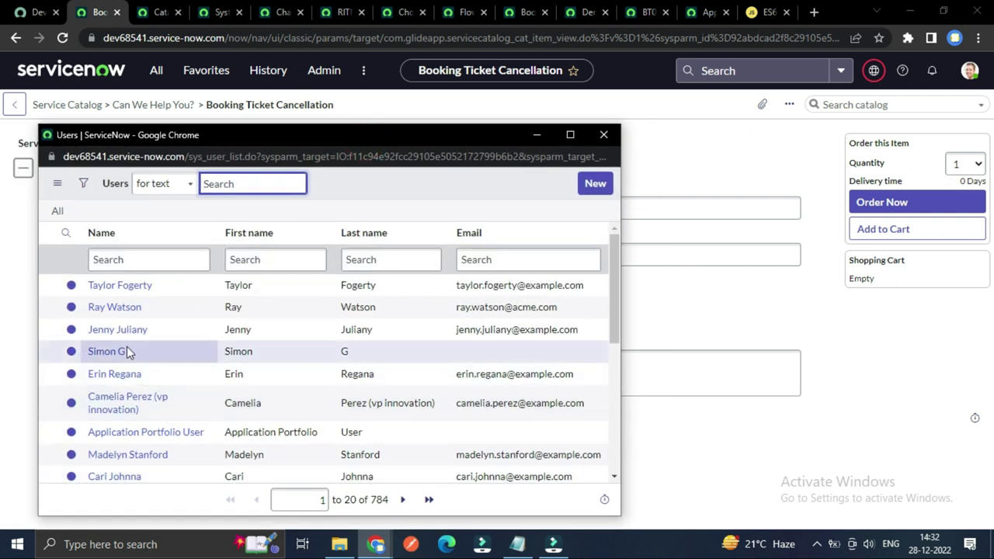
pyautogui.click(129, 291)
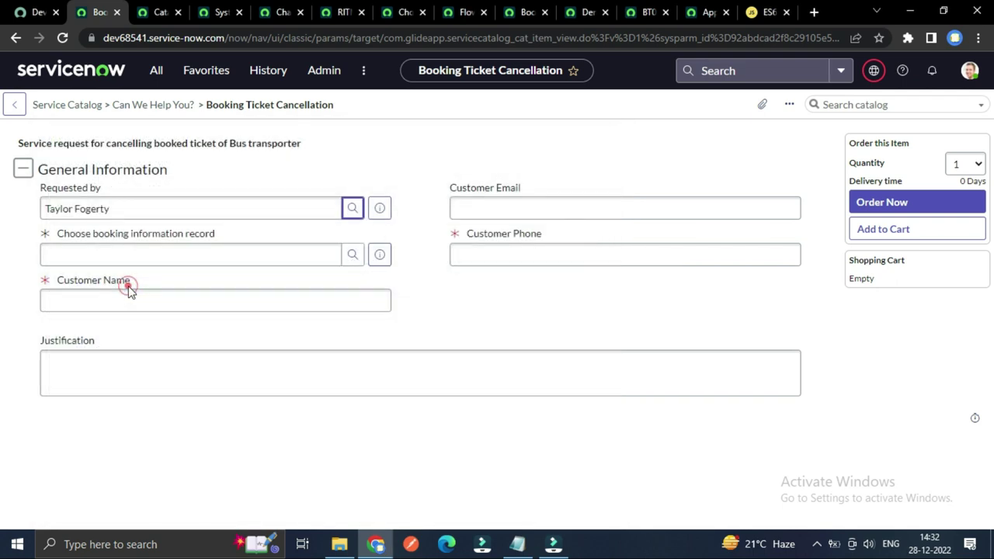
pyautogui.click(459, 292)
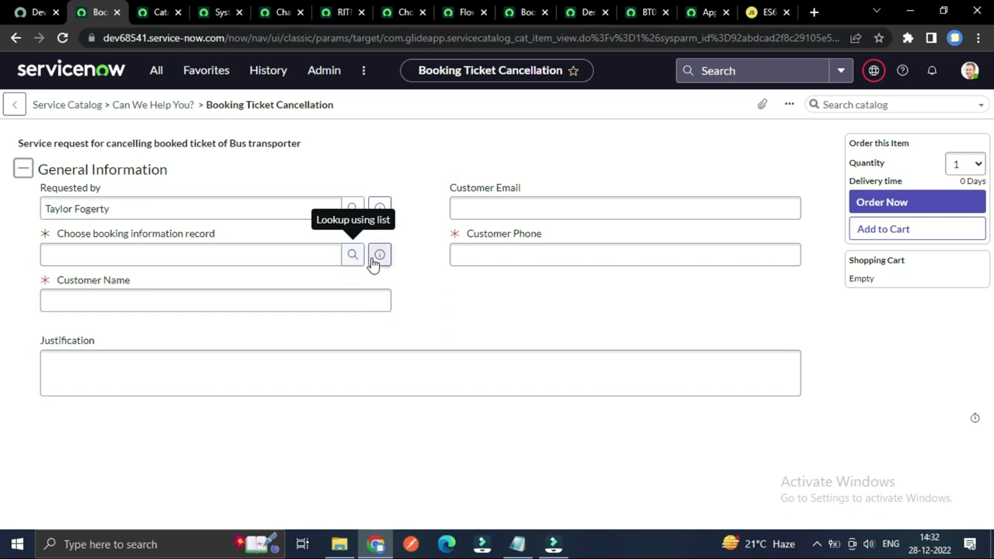
# Step: Select booking BT0001009 as the cancellation's booking information record
pyautogui.click(643, 11)
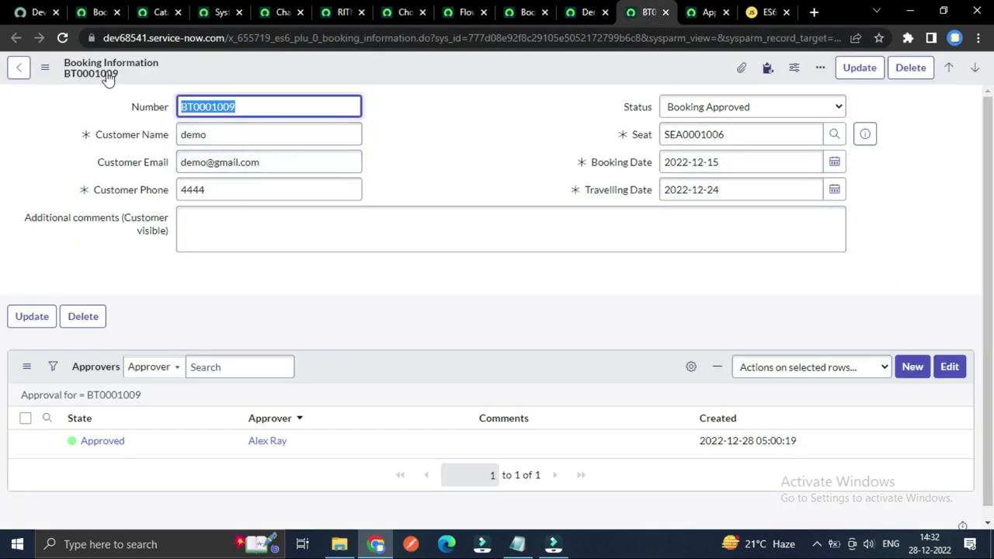
pyautogui.click(221, 11)
pyautogui.click(160, 12)
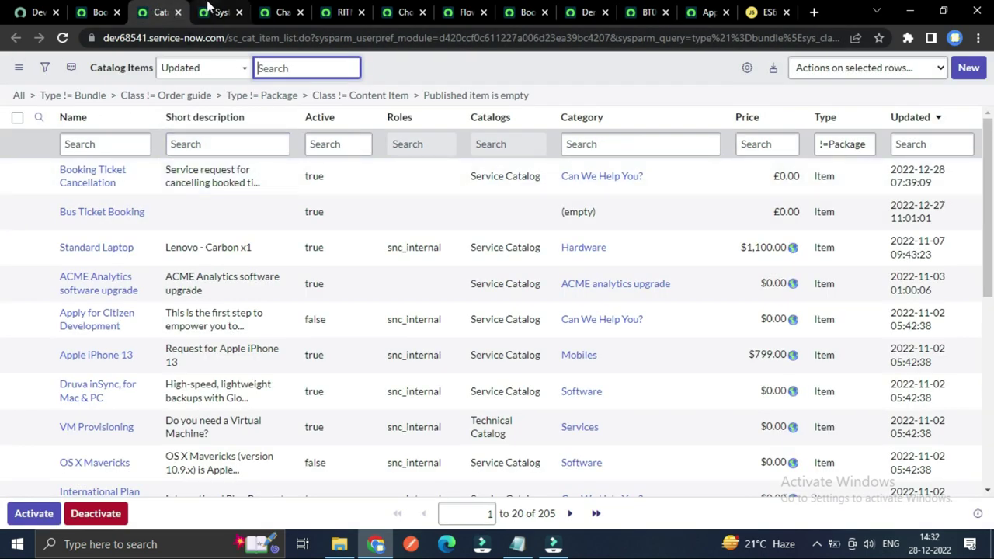
pyautogui.click(221, 12)
pyautogui.click(105, 14)
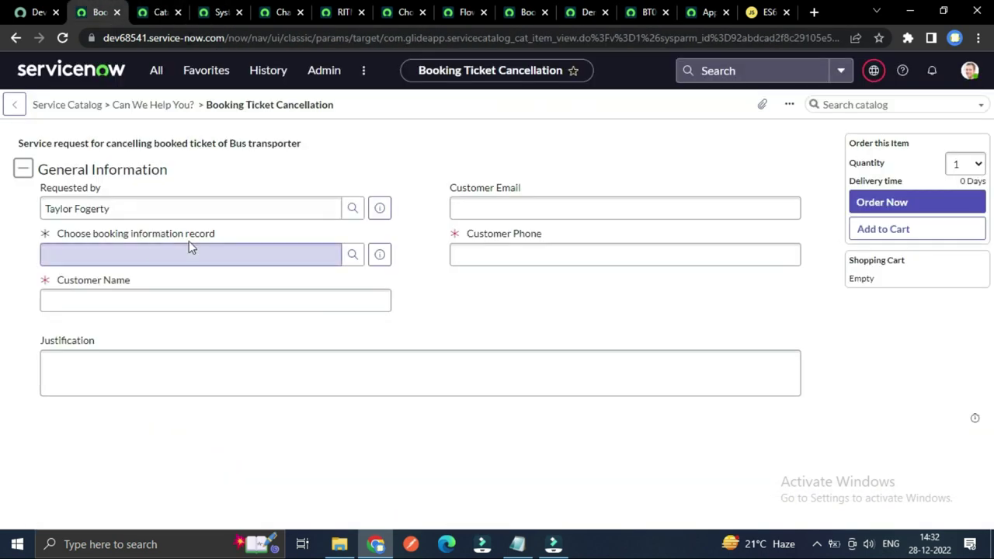
pyautogui.click(352, 256)
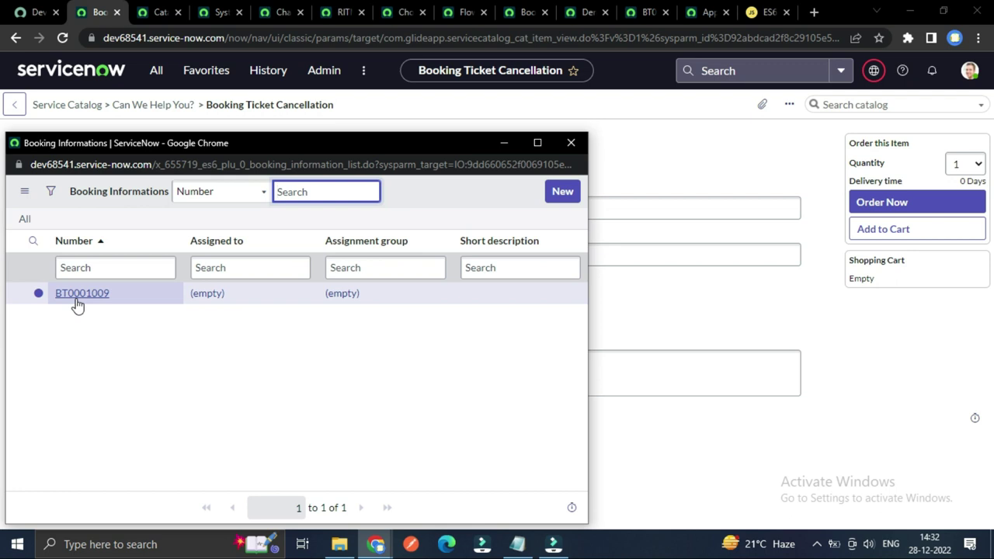
pyautogui.click(90, 294)
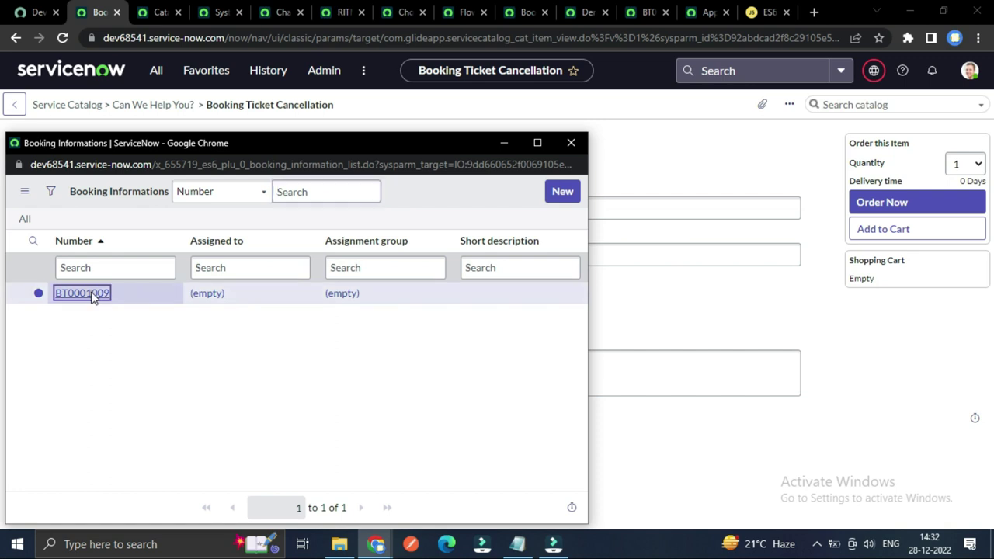
# Step: Fill in Customer Phone with the customer's phone number from the booking record
pyautogui.click(537, 247)
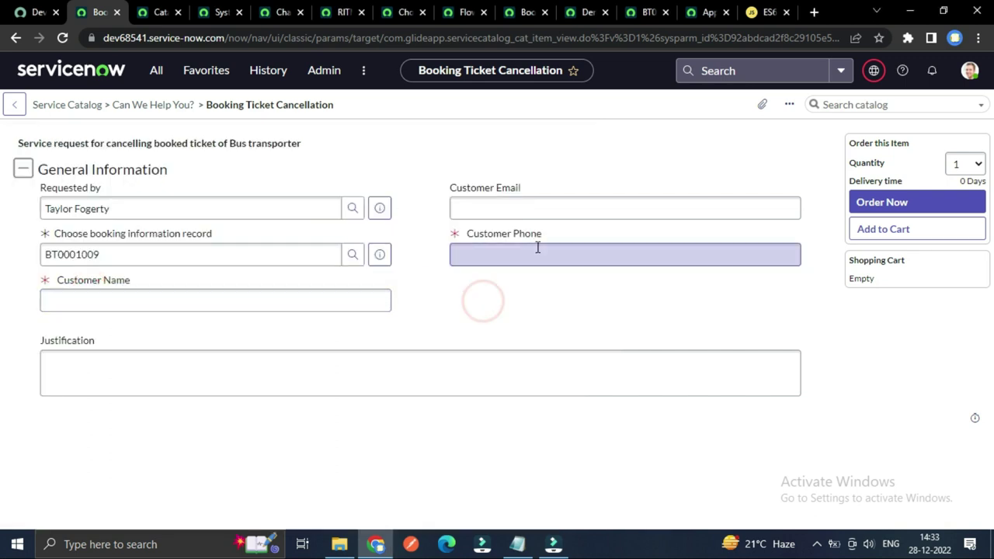
pyautogui.click(645, 12)
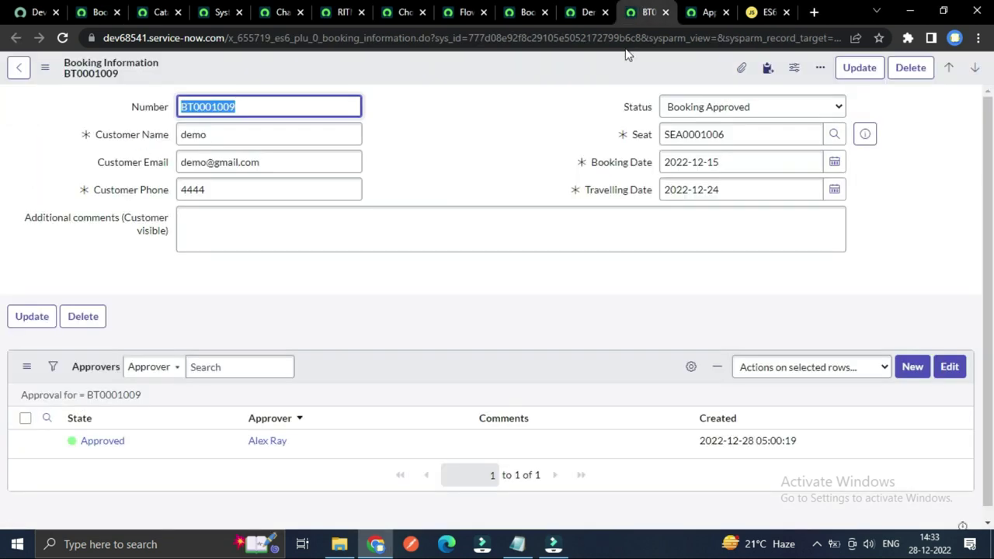
pyautogui.click(193, 190)
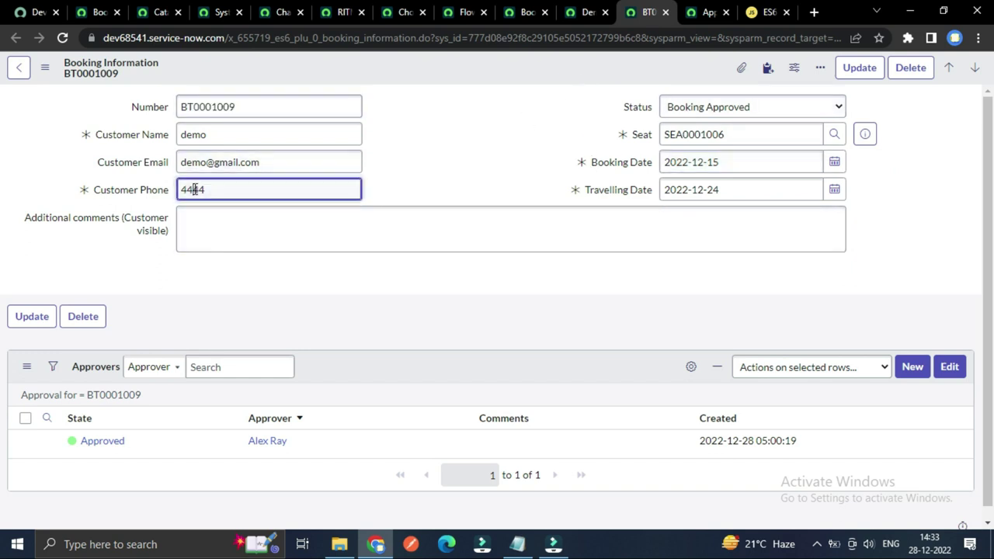
pyautogui.doubleClick(193, 190)
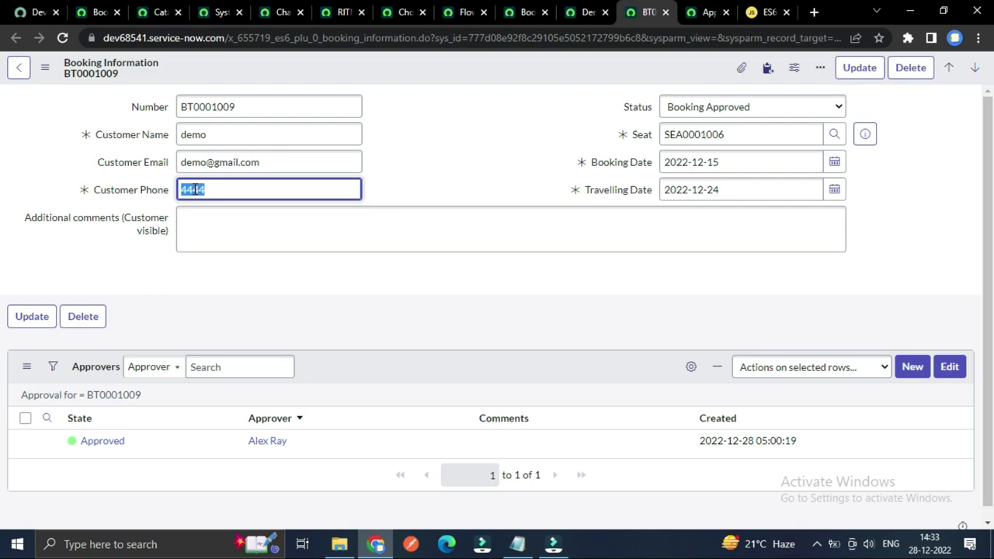
pyautogui.click(158, 12)
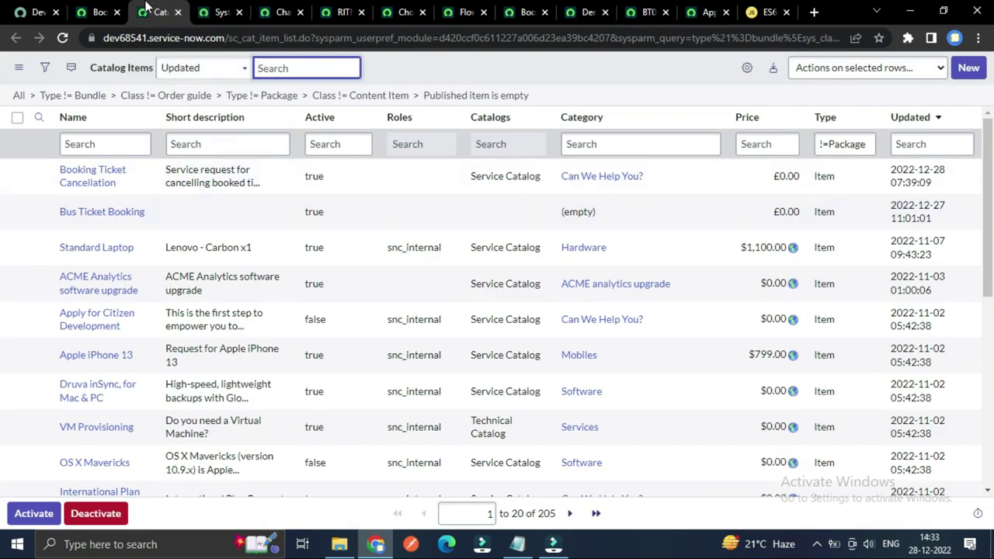
pyautogui.click(97, 9)
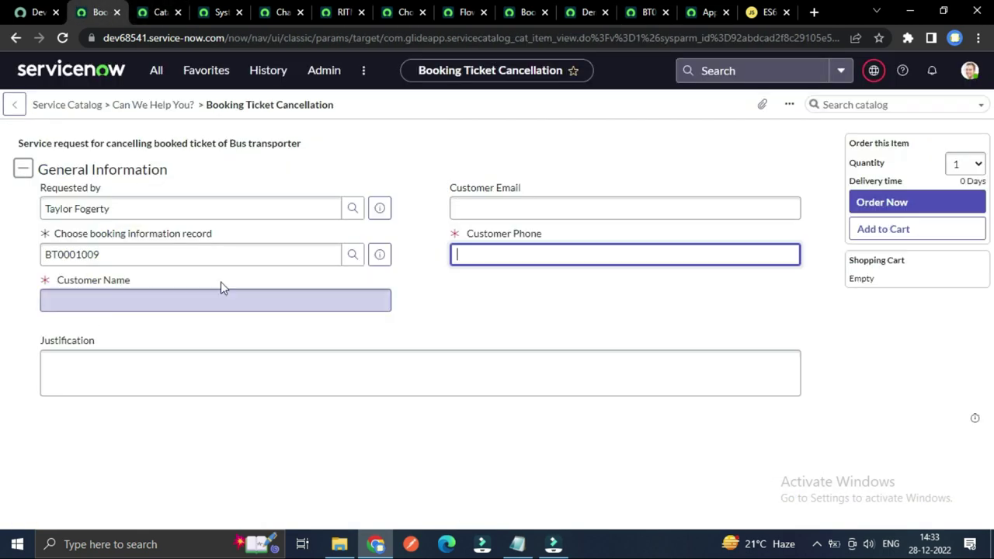
pyautogui.write('4444')
# Step: Copy the customer's email from the booking record into Customer Email
pyautogui.click(644, 11)
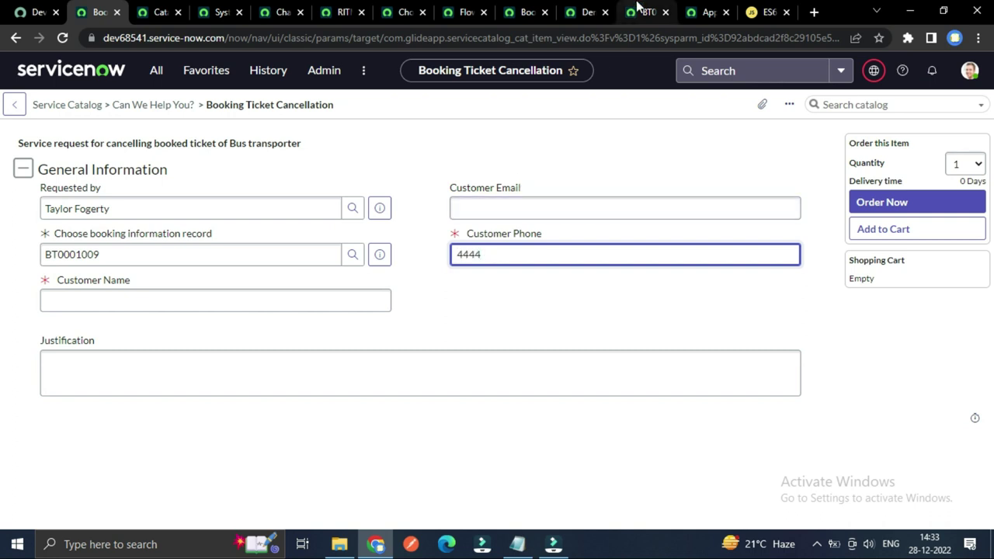
pyautogui.click(248, 162)
pyautogui.doubleClick(249, 162)
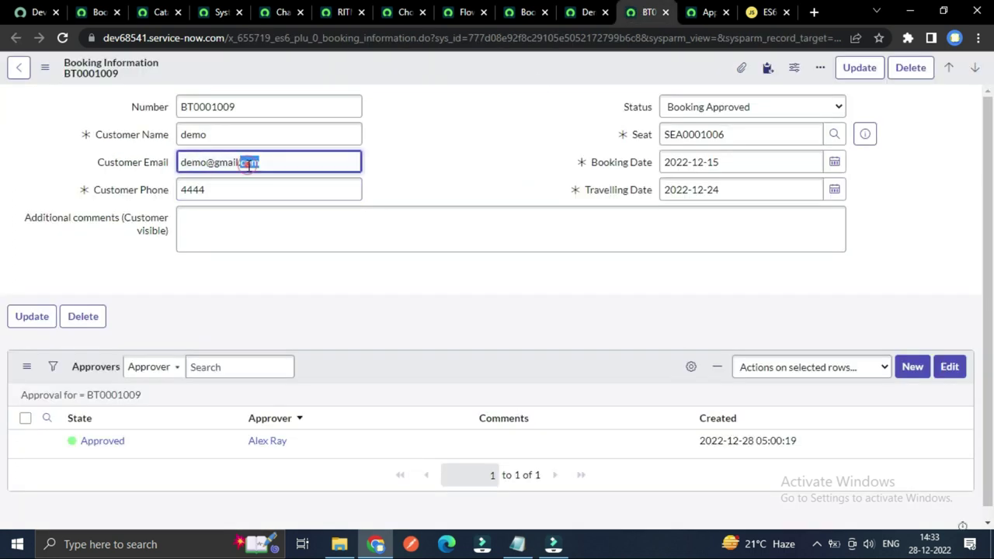
pyautogui.tripleClick(249, 163)
pyautogui.hotkey('ctrl', 'c')
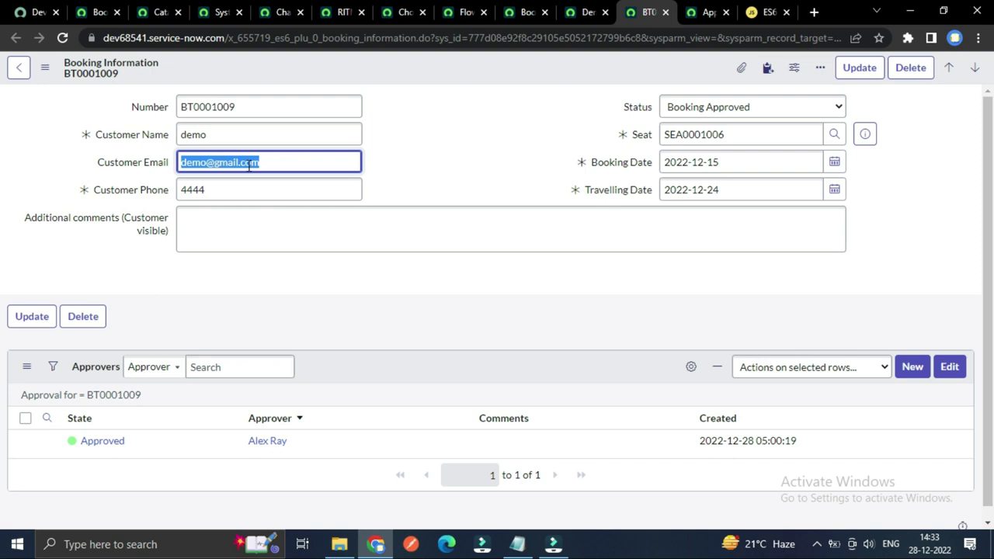
pyautogui.click(99, 11)
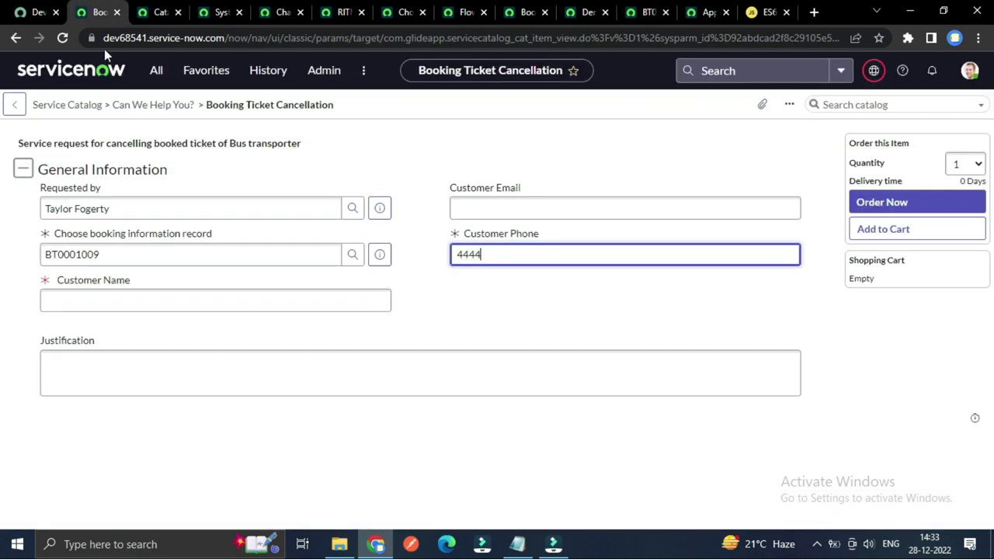
pyautogui.click(482, 206)
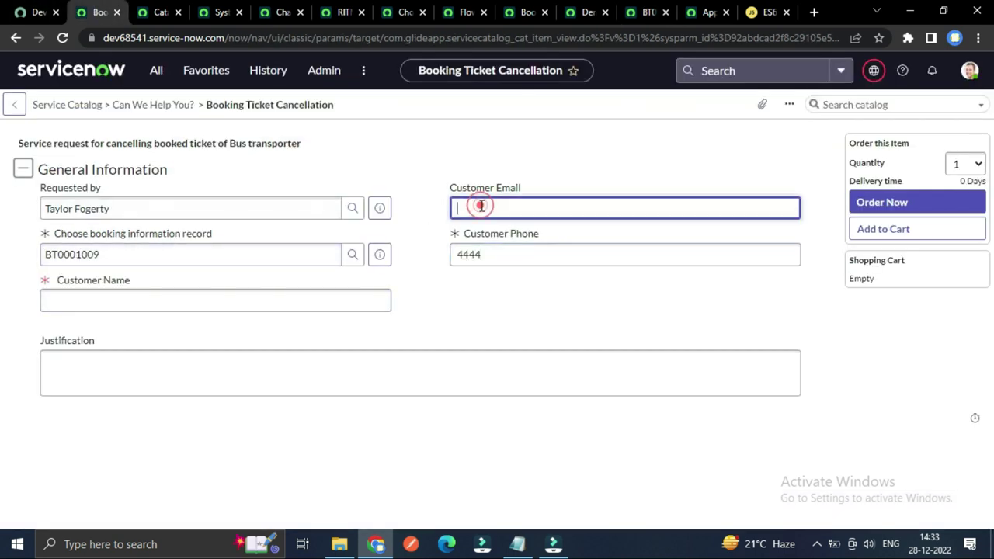
pyautogui.hotkey('ctrl', 'v')
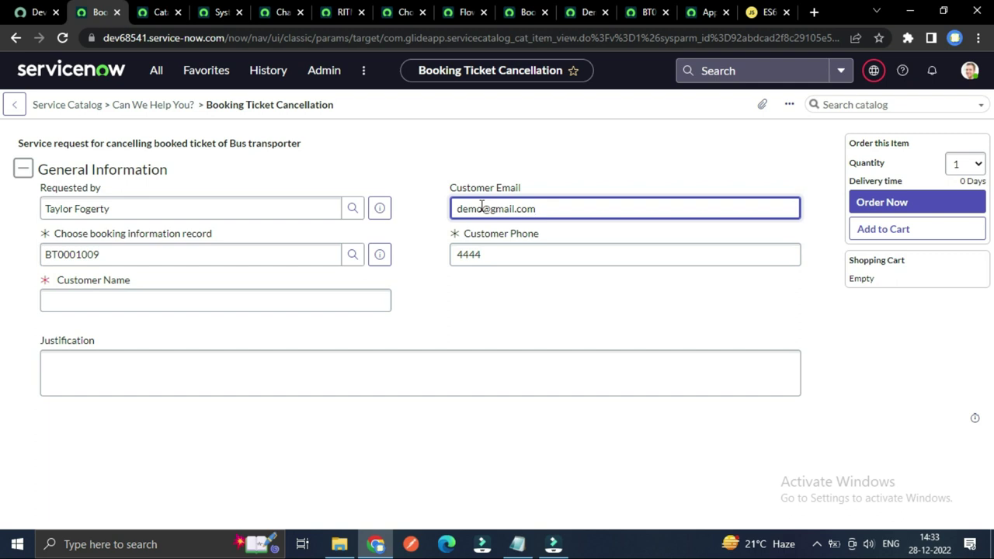
# Step: Copy the customer's name from the booking record into Customer Name
pyautogui.click(703, 12)
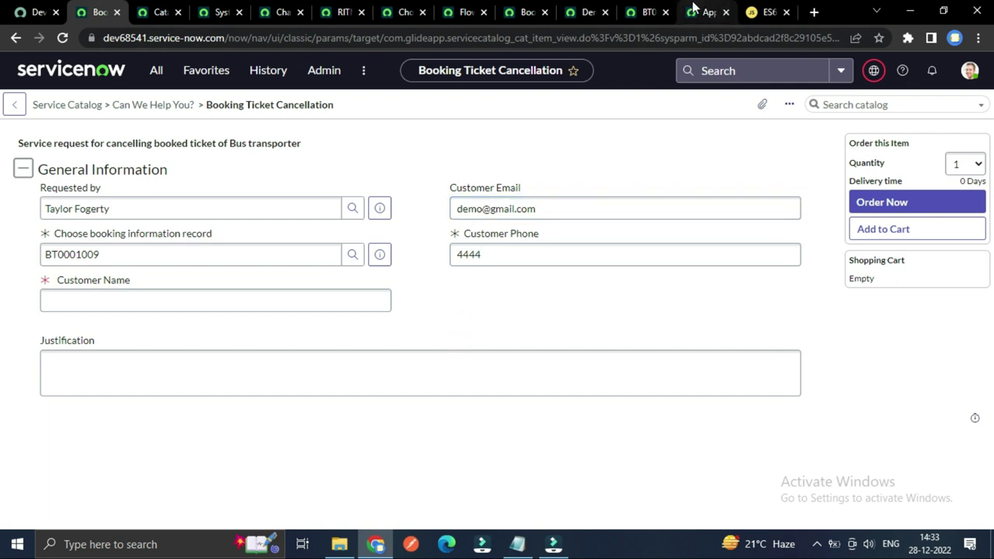
pyautogui.click(649, 11)
pyautogui.click(218, 137)
pyautogui.hotkey('ctrl', 'a')
pyautogui.hotkey('ctrl', 'c')
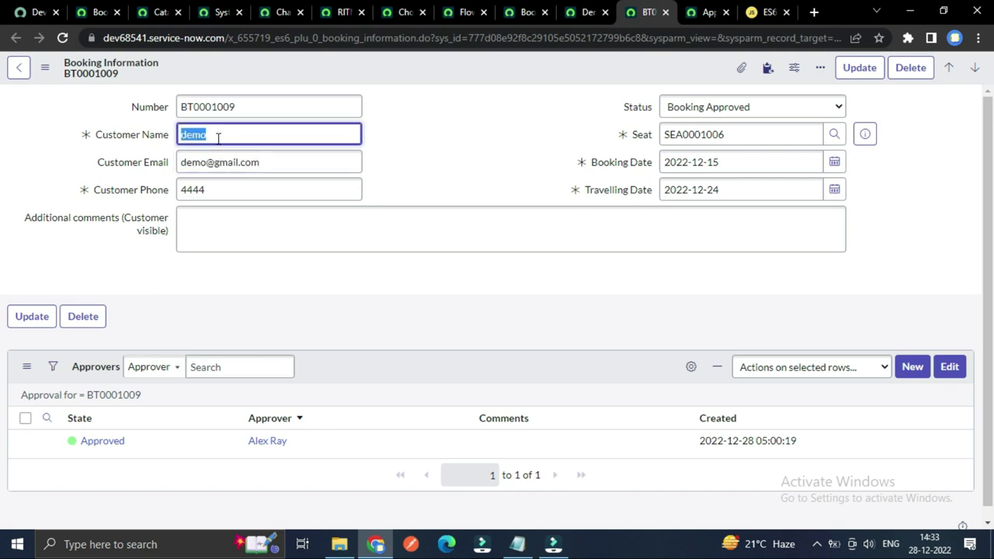
pyautogui.click(97, 12)
pyautogui.click(94, 293)
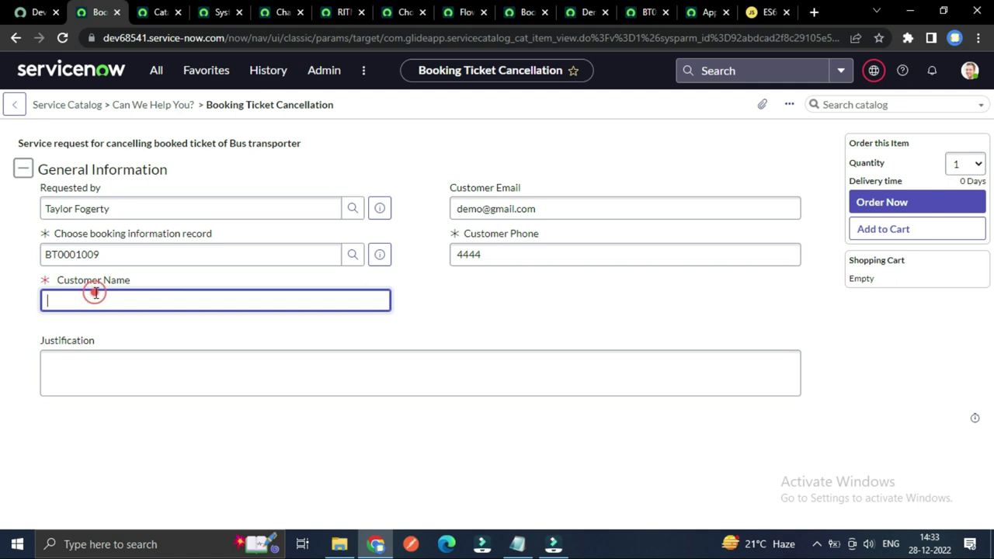
pyautogui.hotkey('ctrl', 'v')
pyautogui.click(438, 334)
# Step: Write an urgent-emergency Justification and submit the cancellation request
pyautogui.click(309, 367)
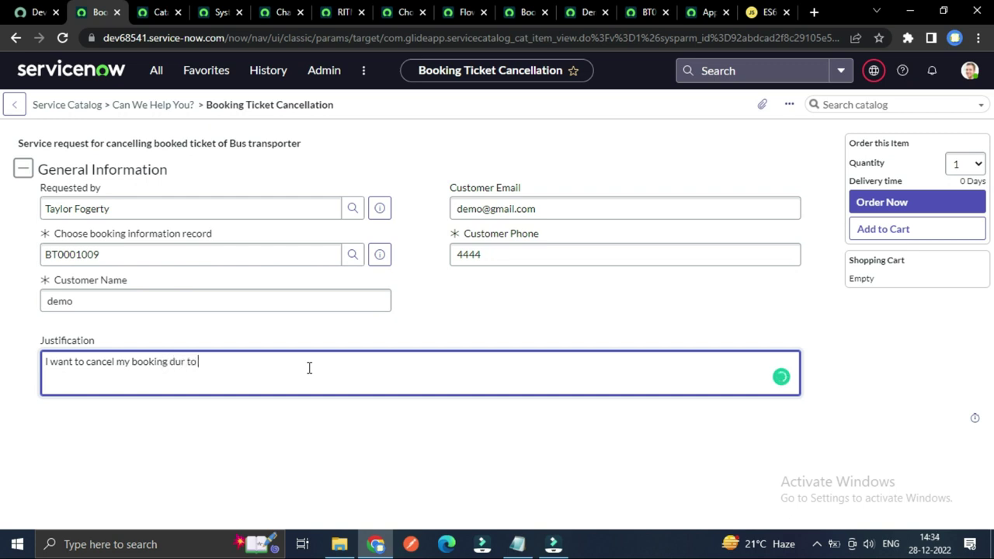
pyautogui.write('a')
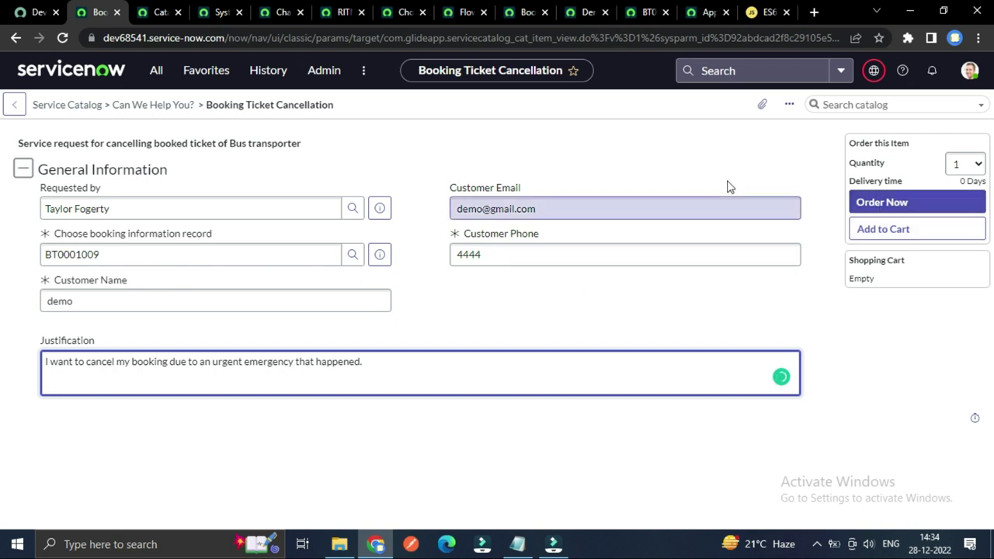
pyautogui.click(882, 204)
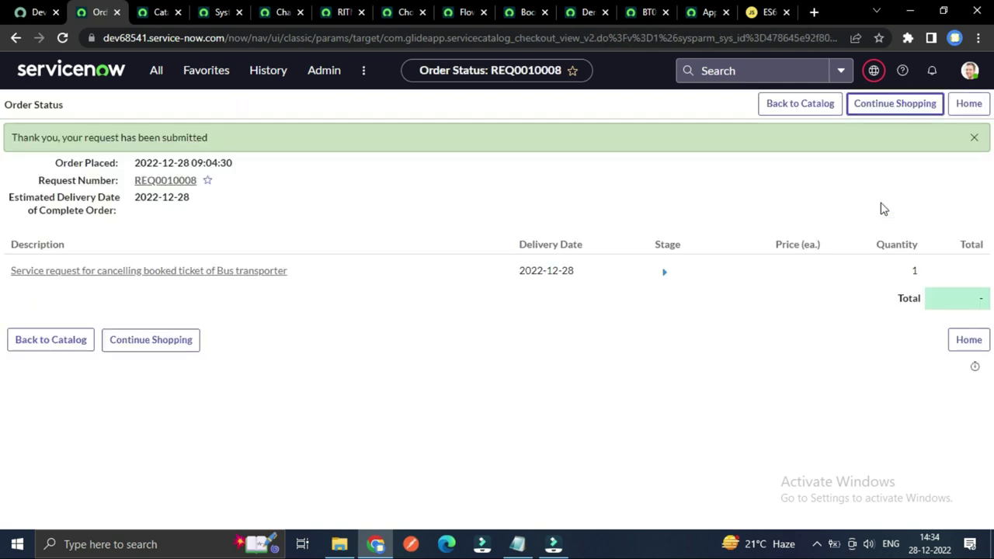
# Step: Switch to the Booked Ticket Cancellation Request flow in Flow Designer
pyautogui.click(466, 11)
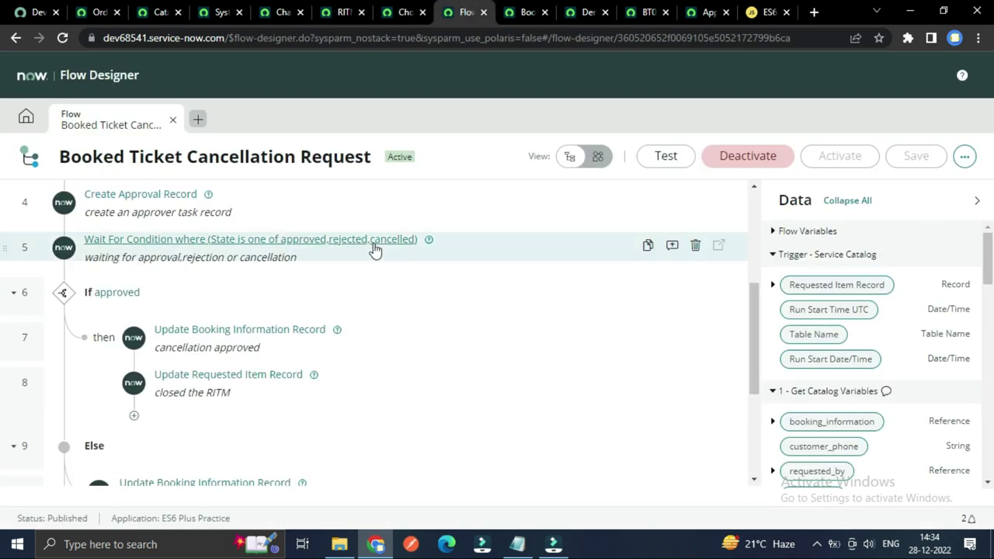
# Step: Open the newest Booked Ticket Cancellation Request execution from Home > Executions
pyautogui.scroll(3, 375, 247)
pyautogui.click(26, 117)
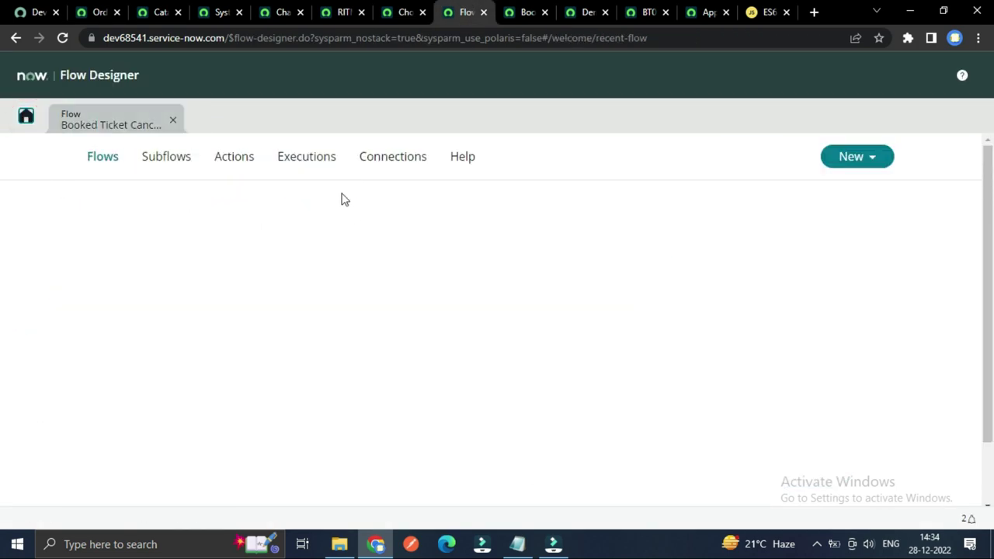
pyautogui.click(306, 168)
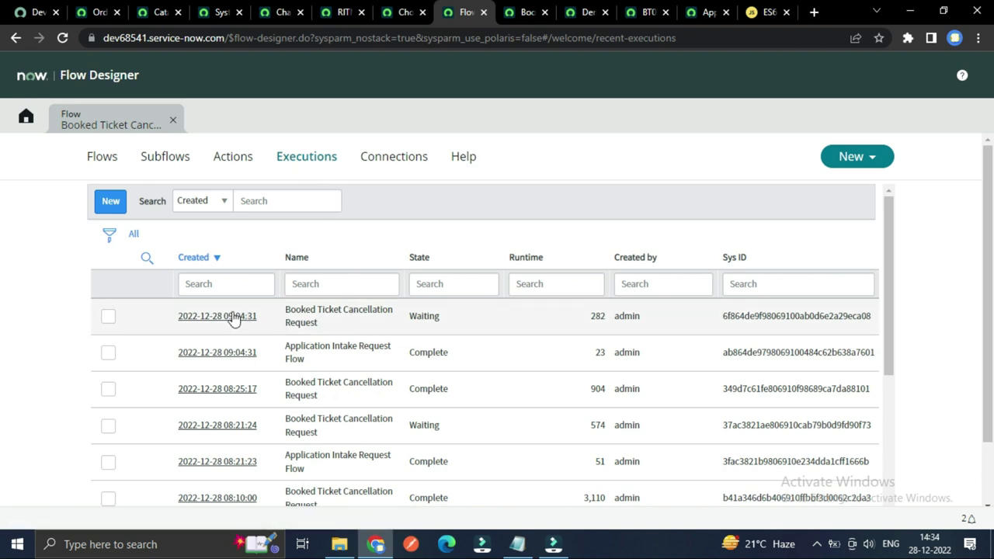
pyautogui.click(232, 317)
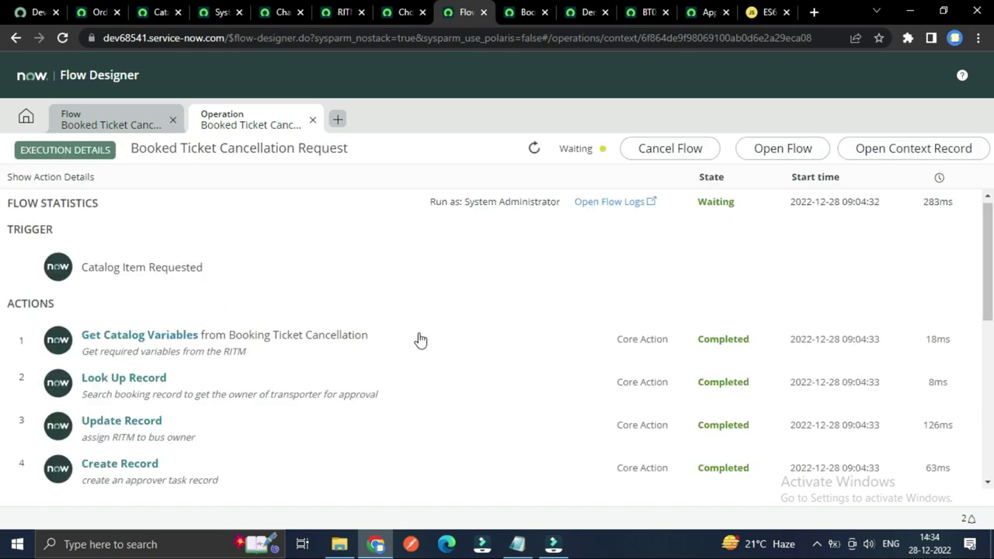
# Step: Review the execution's actions, now waiting for approval, then return to the Order Status page
pyautogui.scroll(-4, 552, 348)
pyautogui.scroll(2, 553, 348)
pyautogui.scroll(3, 553, 348)
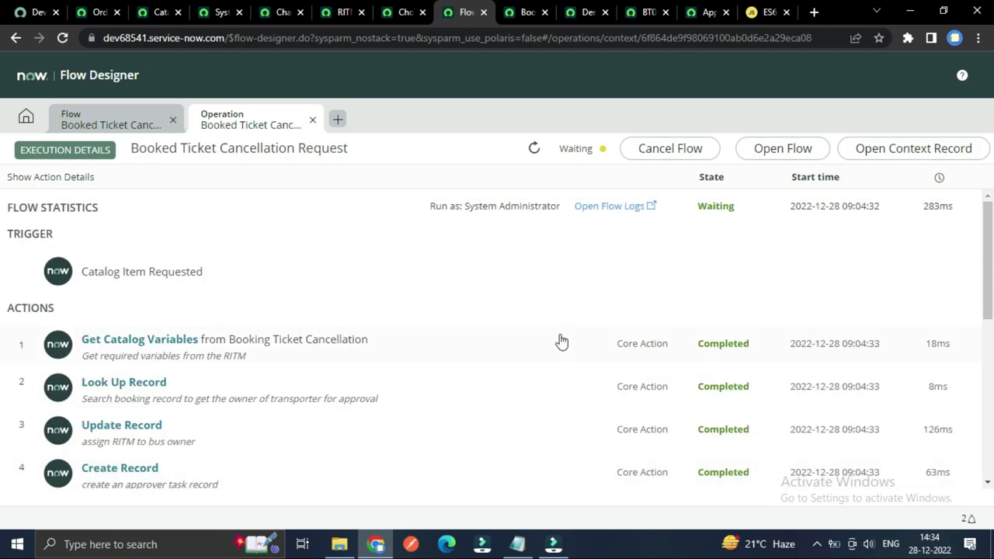
pyautogui.scroll(-1, 561, 339)
pyautogui.scroll(1, 562, 341)
pyautogui.scroll(-1, 559, 338)
pyautogui.scroll(1, 560, 339)
pyautogui.scroll(-2, 699, 217)
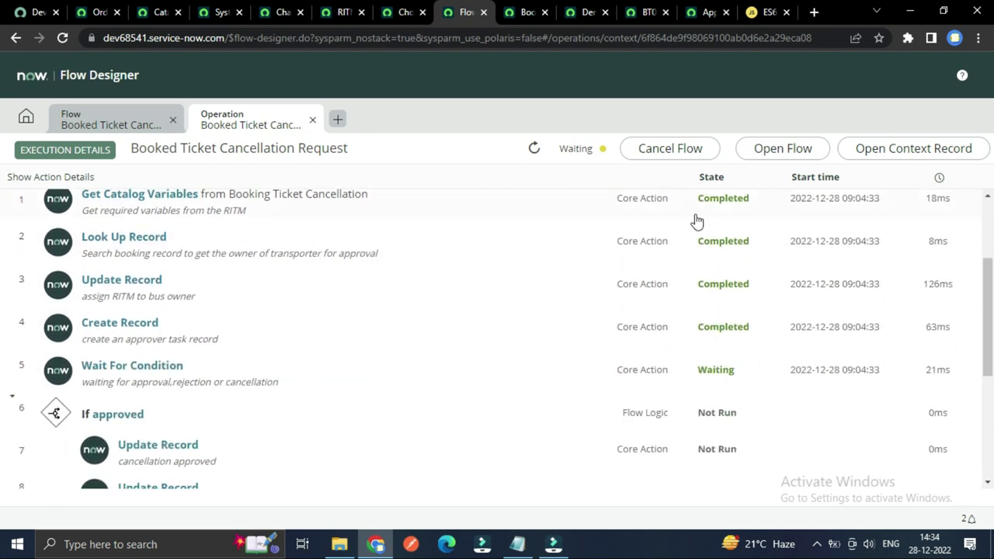
pyautogui.scroll(1, 452, 261)
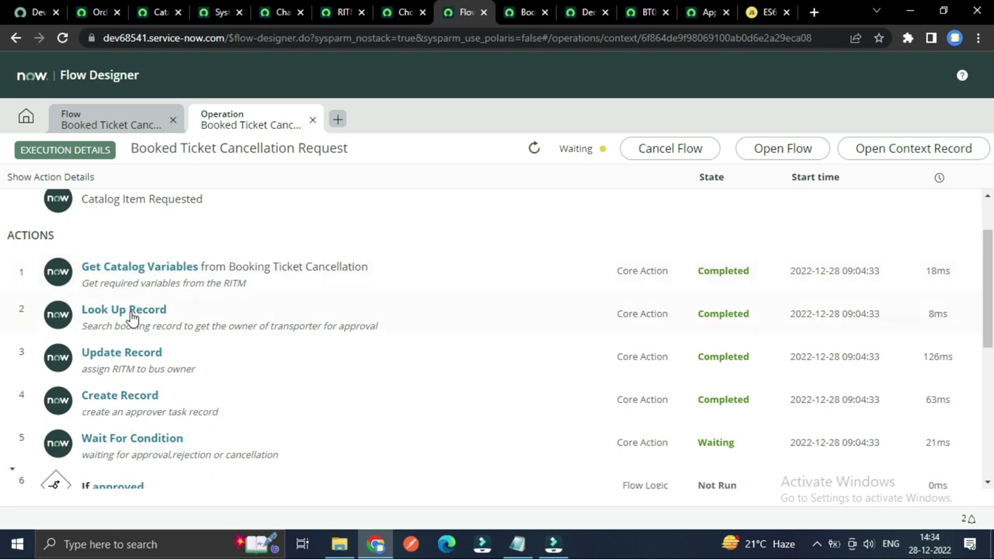
pyautogui.scroll(-3, 133, 357)
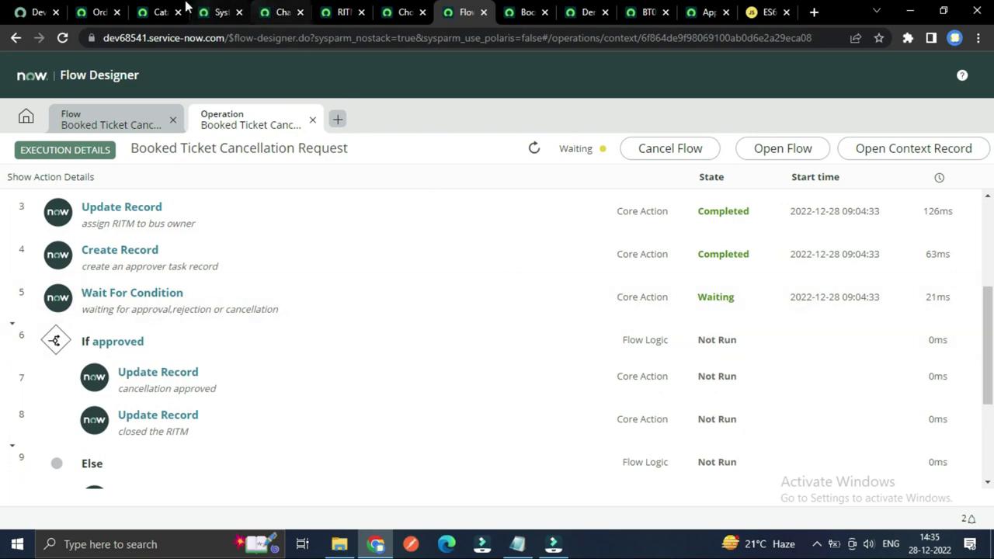
pyautogui.click(155, 8)
pyautogui.click(123, 10)
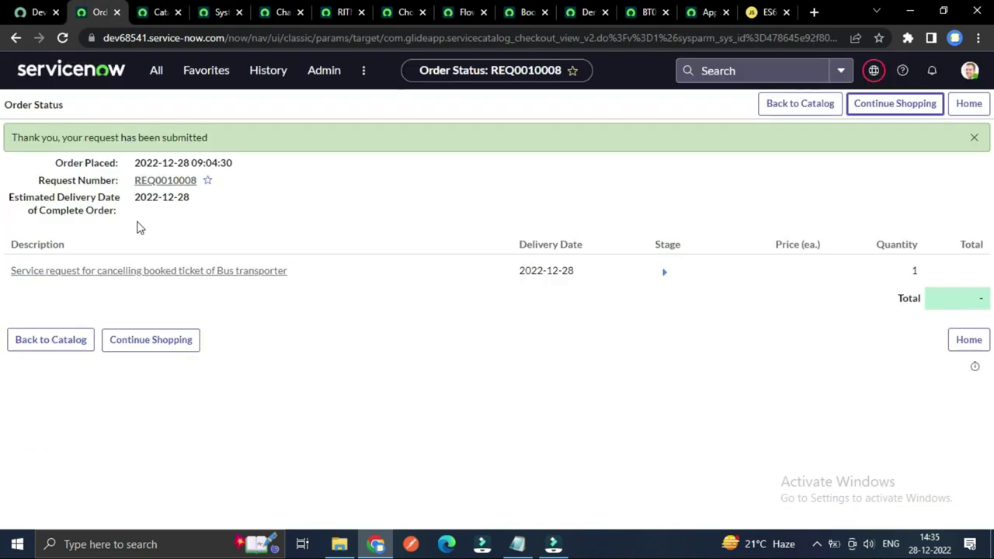
# Step: Close five leftover browser tabs
pyautogui.click(178, 13)
pyautogui.click(177, 13)
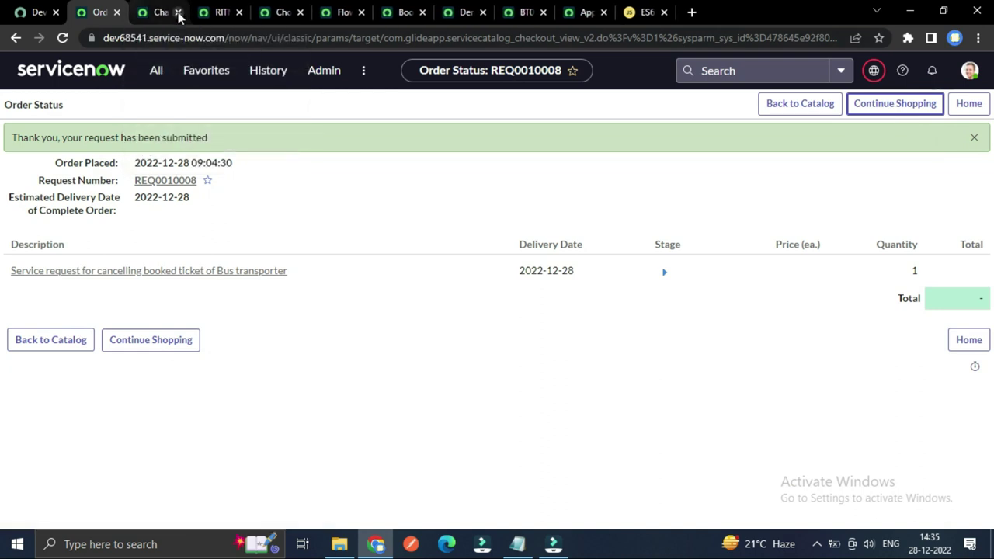
pyautogui.click(178, 12)
pyautogui.click(178, 12)
pyautogui.click(178, 13)
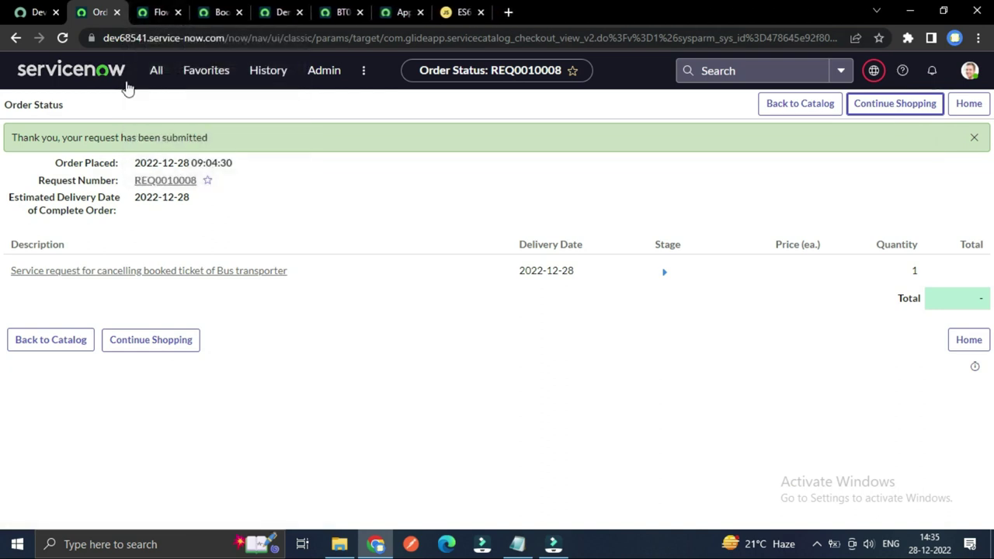
# Step: Open request REQ0010008, then its requested item RITM0010008
pyautogui.click(173, 182)
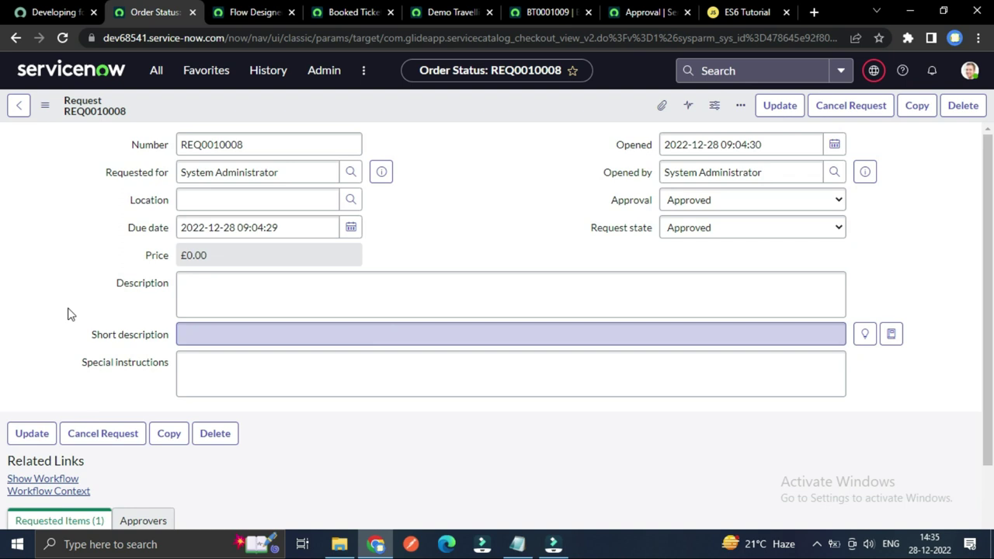
pyautogui.scroll(-3, 68, 314)
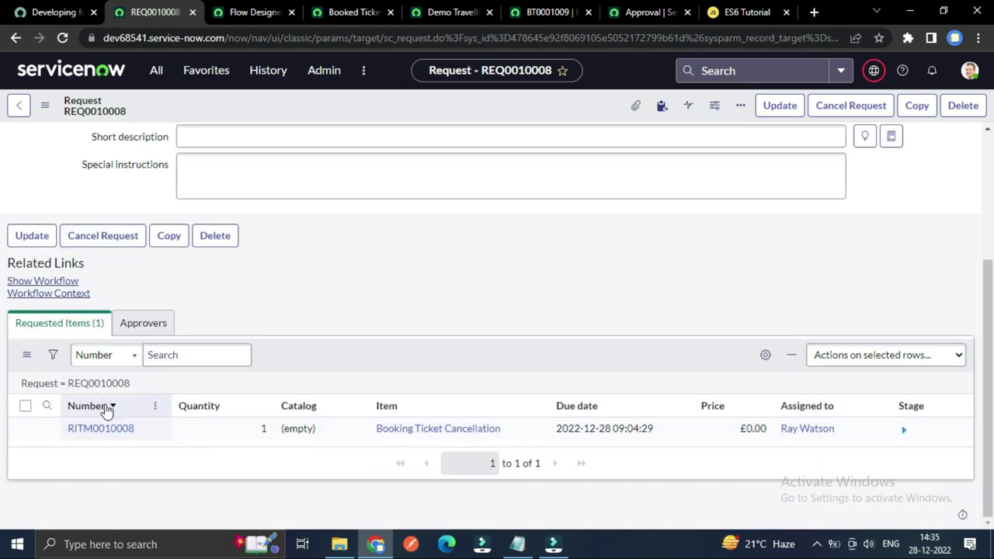
pyautogui.click(104, 431)
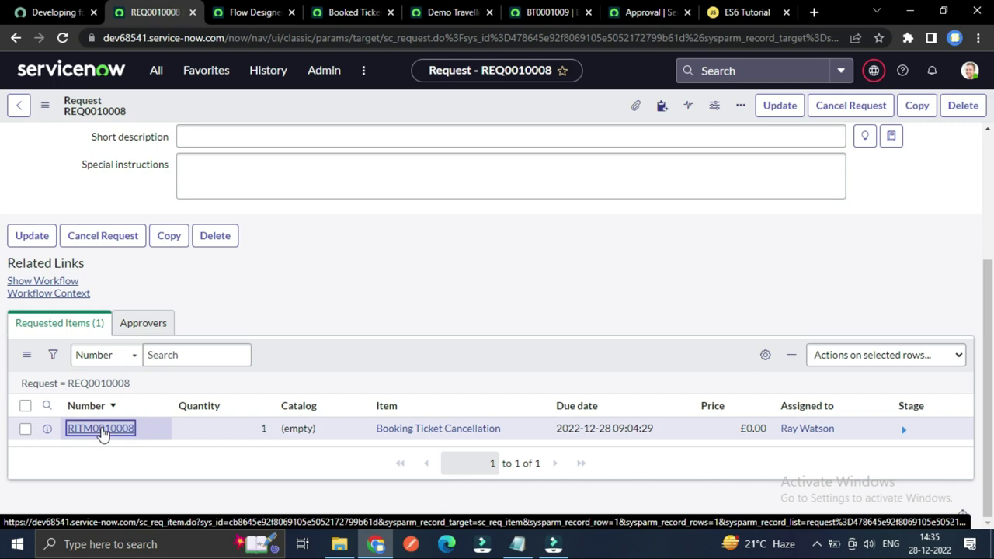
pyautogui.scroll(-2, 419, 314)
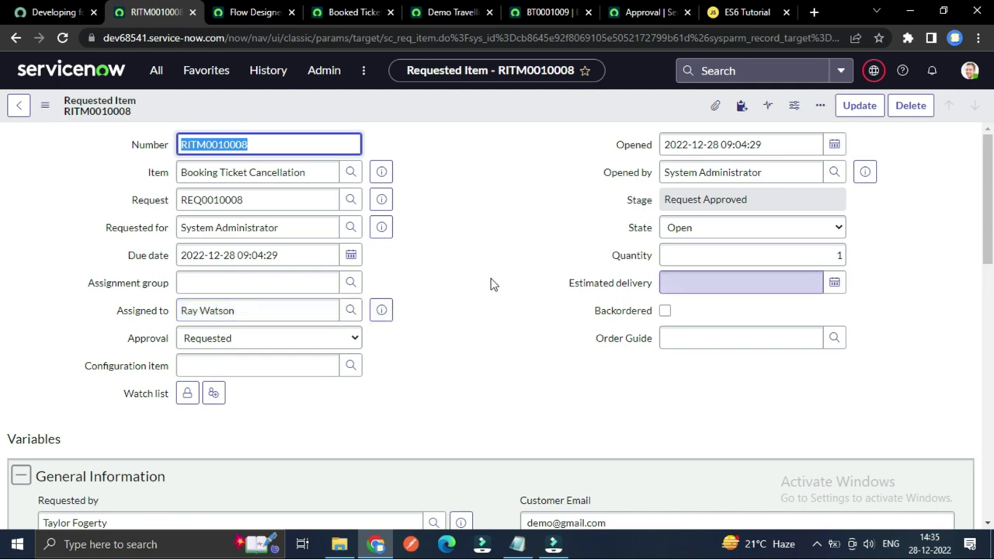
# Step: Check the cancellation flow execution: approver task done, Wait For Condition still waiting
pyautogui.click(453, 12)
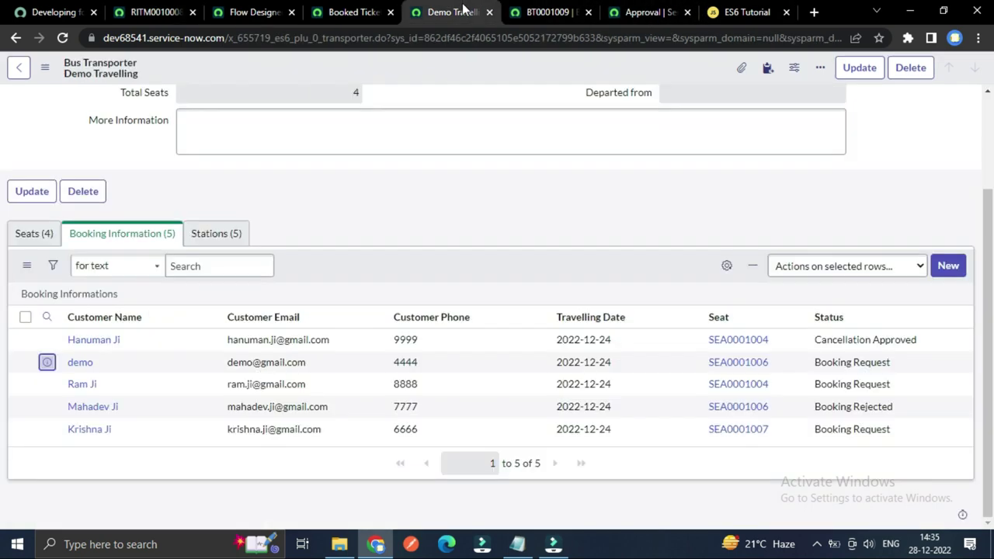
pyautogui.scroll(2, 526, 244)
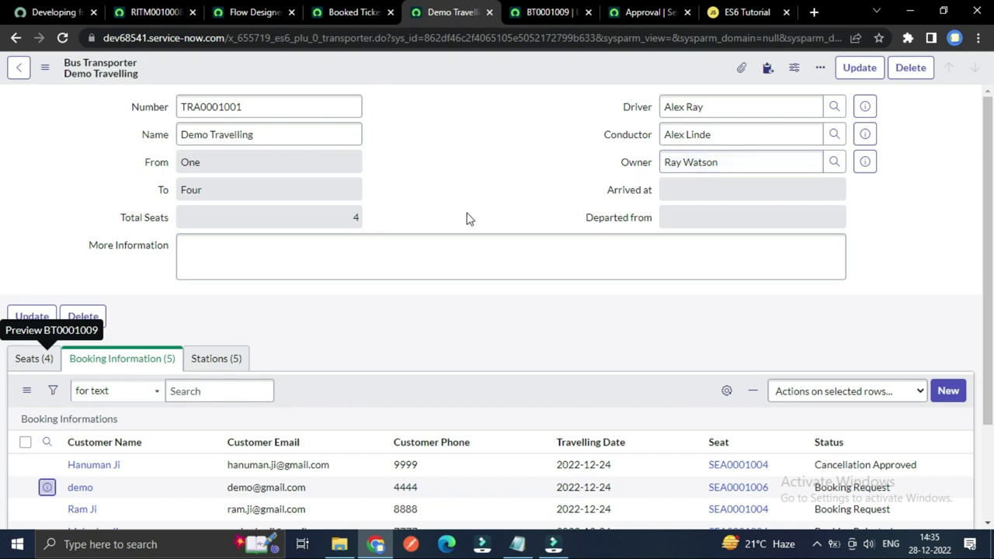
pyautogui.click(149, 9)
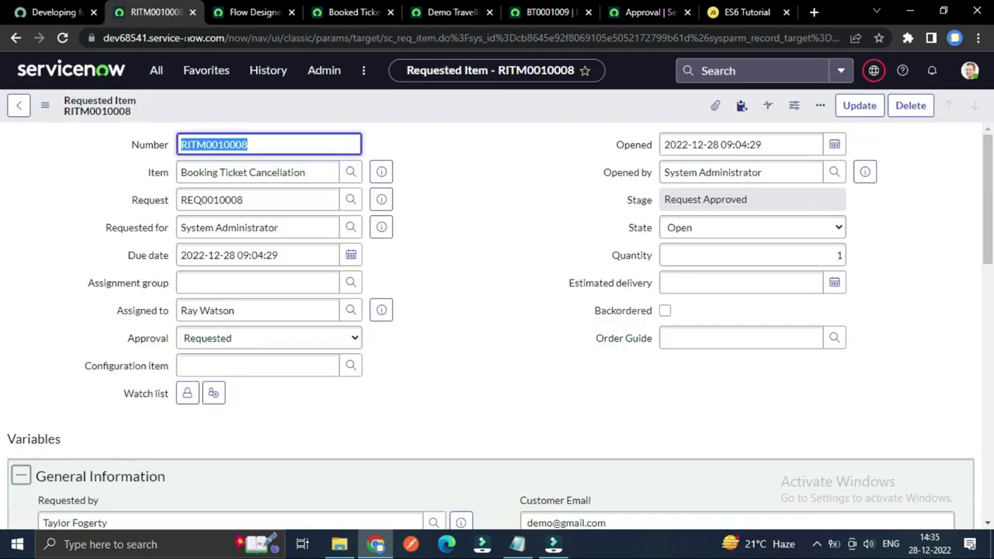
pyautogui.click(226, 8)
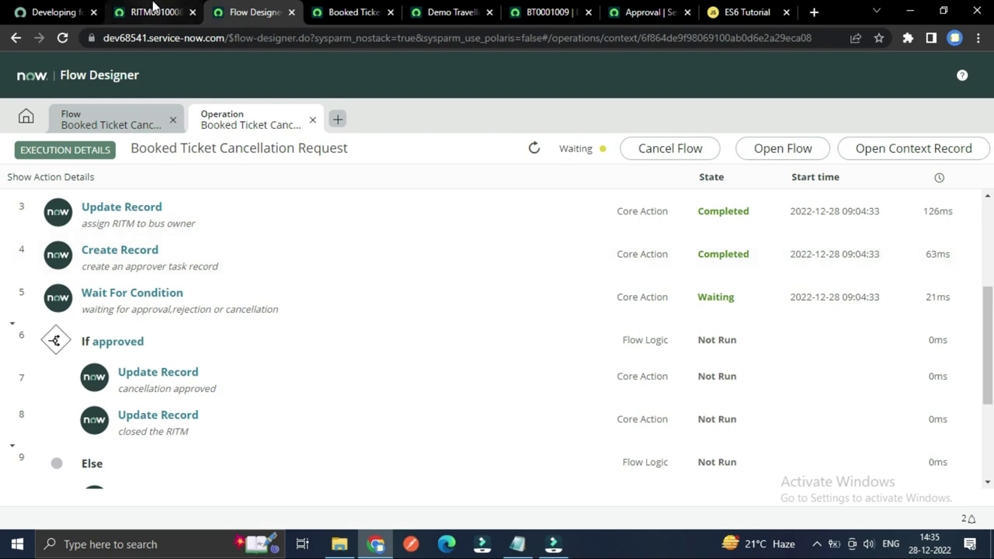
pyautogui.click(153, 14)
pyautogui.scroll(-7, 69, 212)
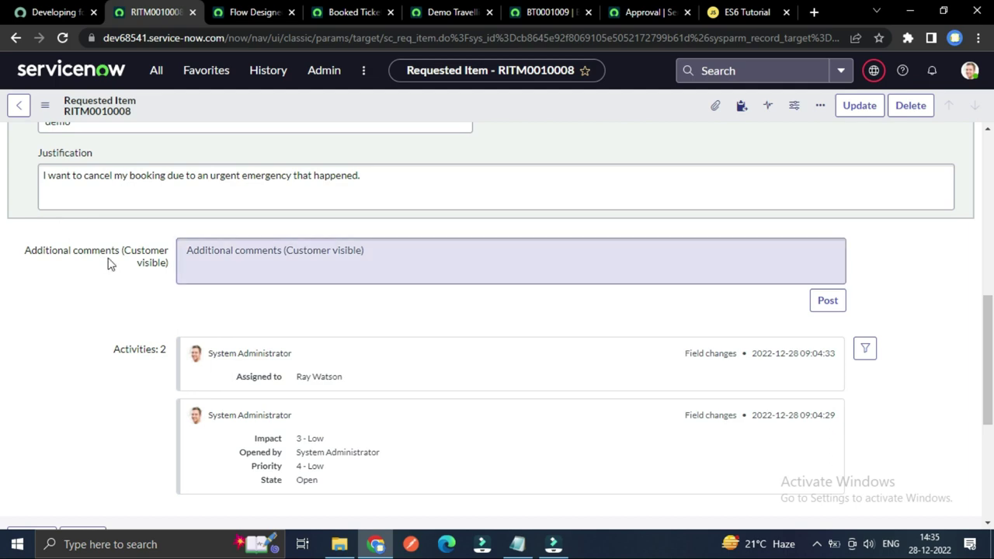
pyautogui.scroll(-4, 107, 264)
pyautogui.scroll(2, 147, 427)
pyautogui.click(243, 15)
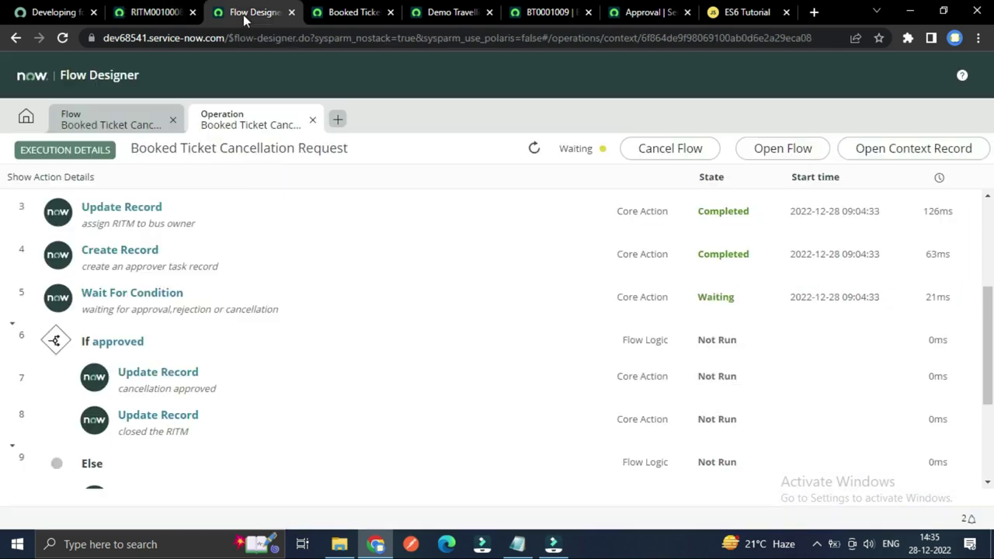
pyautogui.click(156, 11)
pyautogui.scroll(-3, 133, 272)
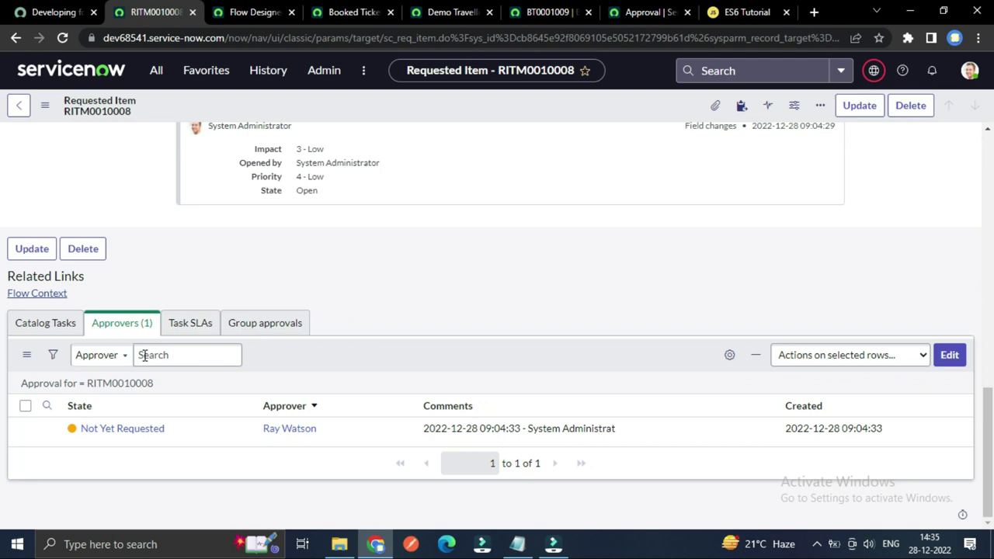
pyautogui.scroll(10, 322, 416)
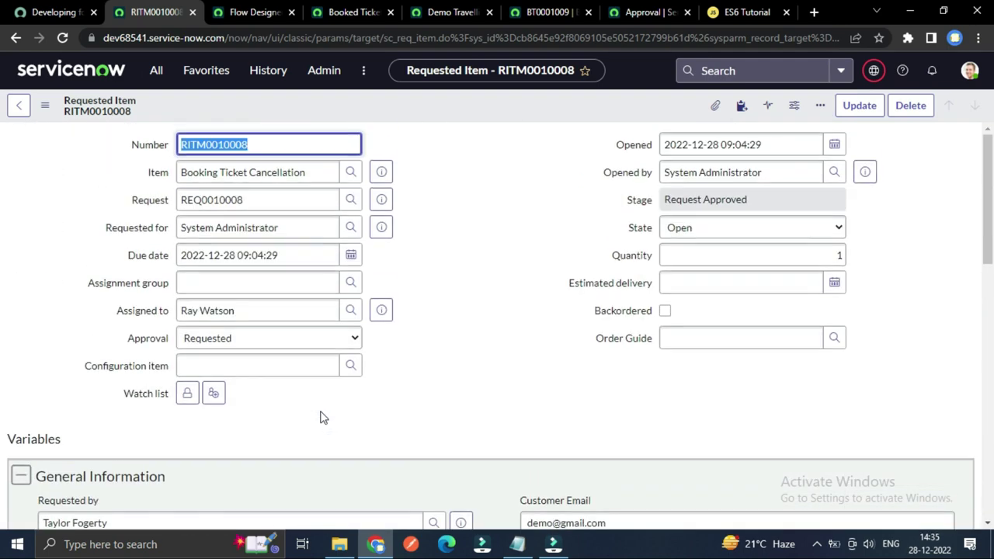
pyautogui.scroll(-10, 426, 349)
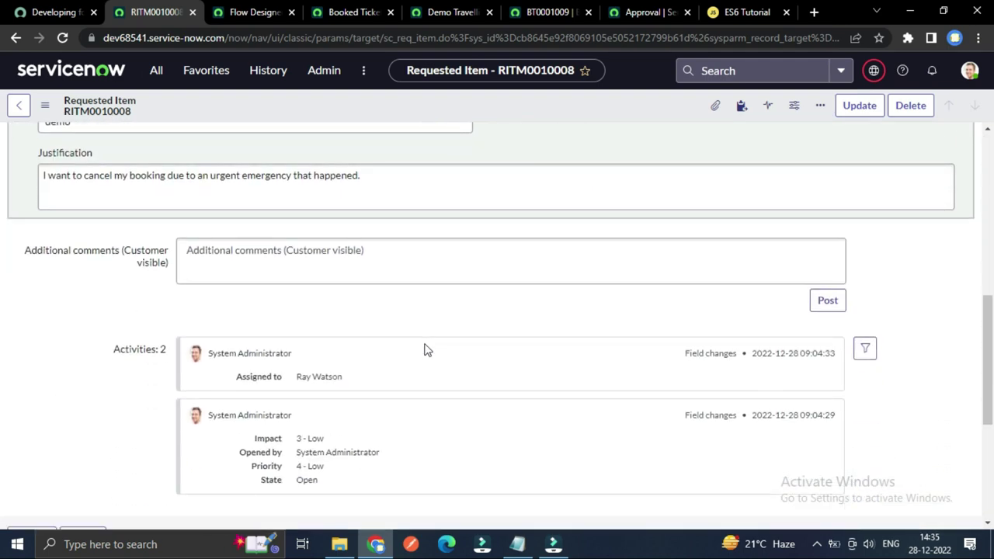
pyautogui.scroll(-2, 325, 442)
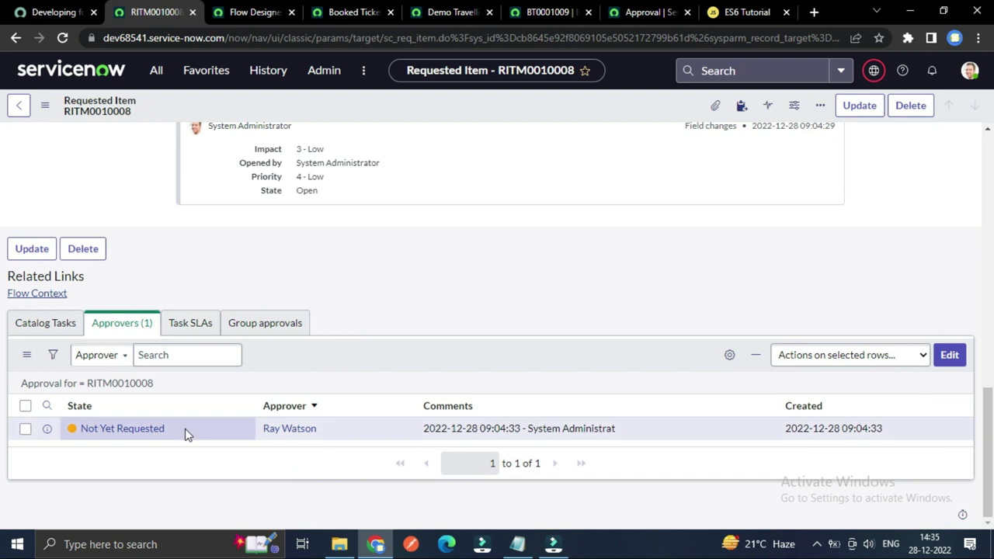
# Step: Set the RITM0010008 approver's state from Not Yet Requested to Approved and save it
pyautogui.click(187, 433)
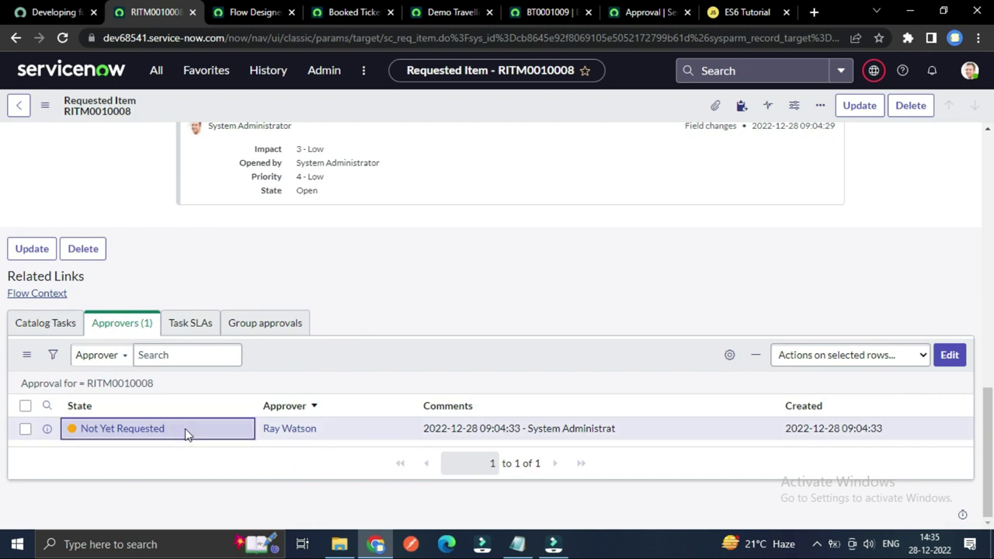
pyautogui.click(187, 434)
pyautogui.click(187, 438)
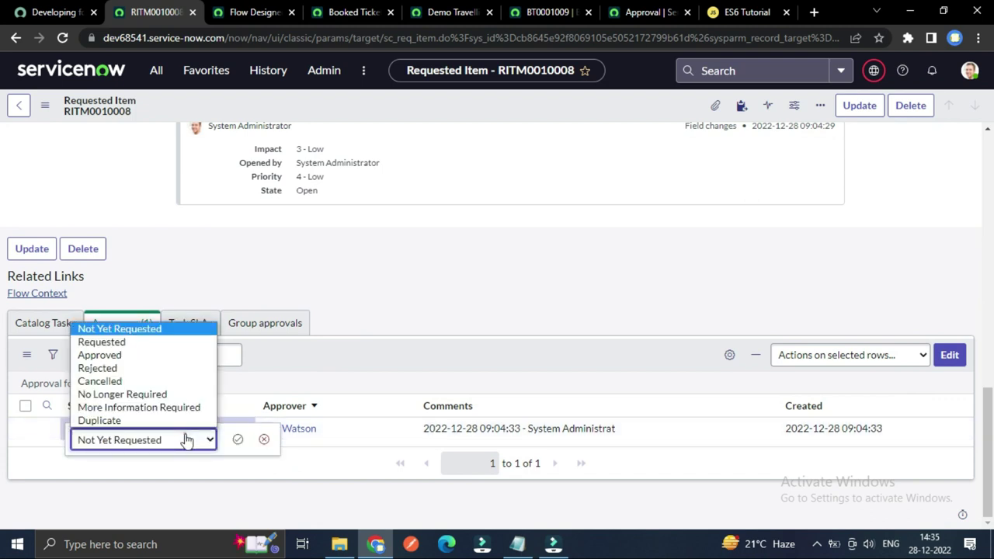
pyautogui.click(101, 356)
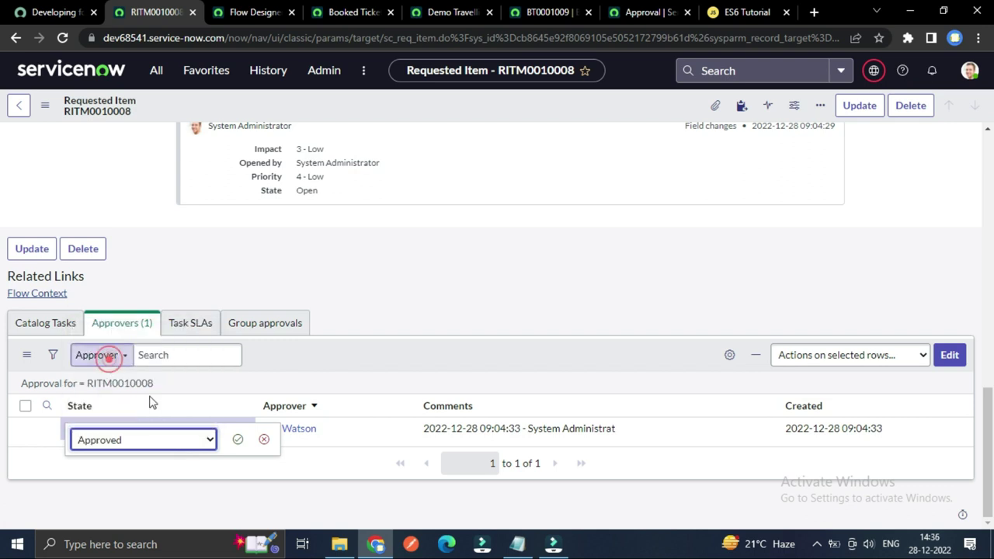
pyautogui.click(238, 440)
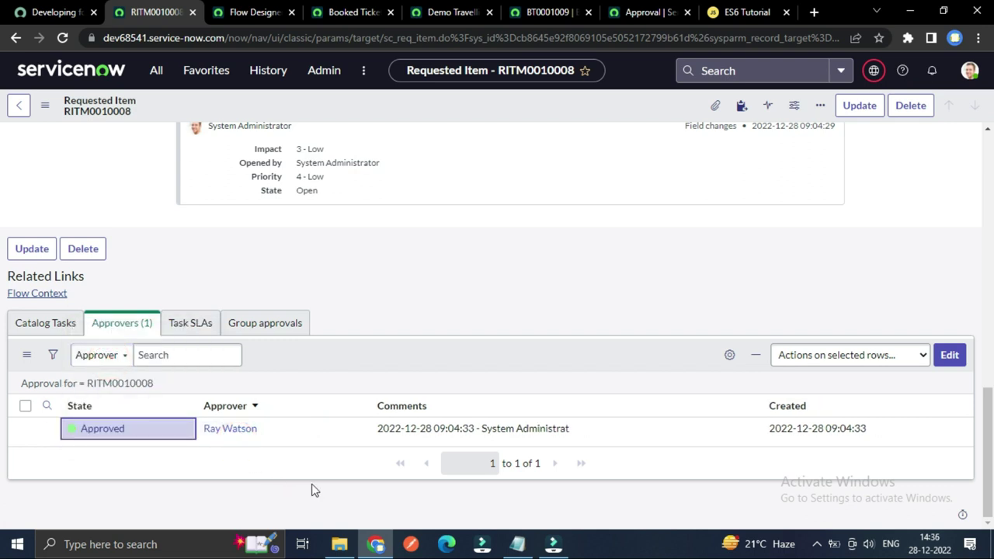
# Step: Check that booking BT0001009's Status now reads Cancellation Approved
pyautogui.scroll(10, 315, 490)
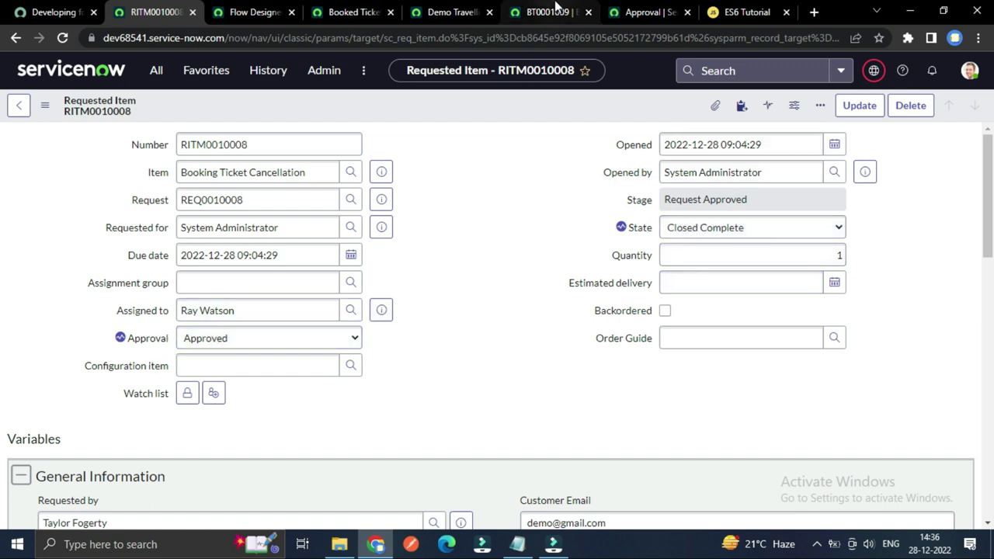
pyautogui.click(553, 12)
pyautogui.click(474, 144)
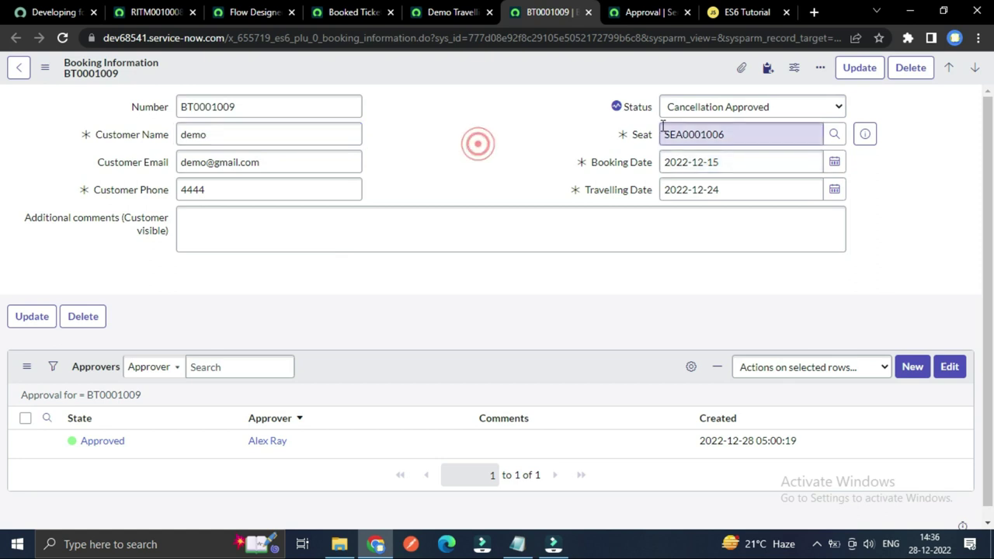
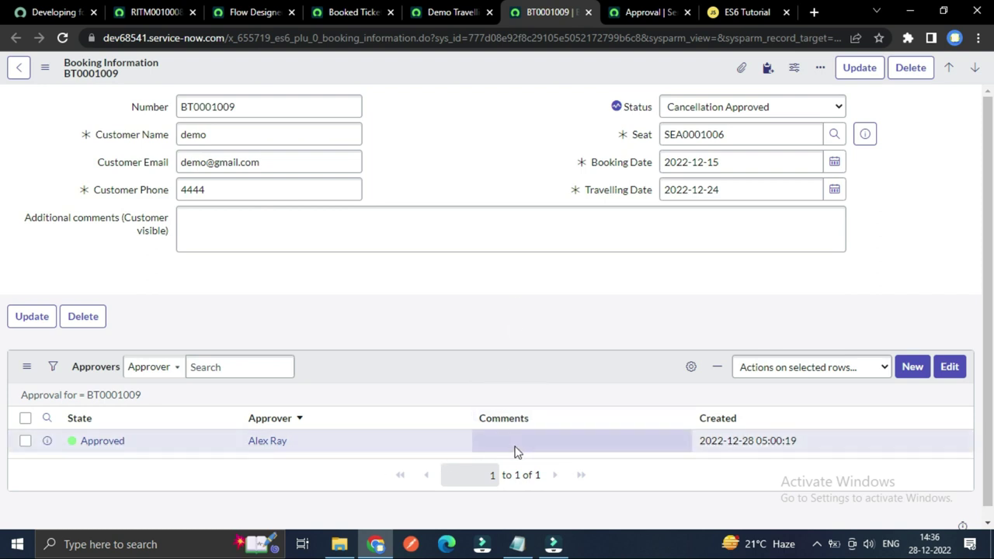
# Step: Change BT0001009's status to Booking Request and save the booking
pyautogui.scroll(-1, 540, 412)
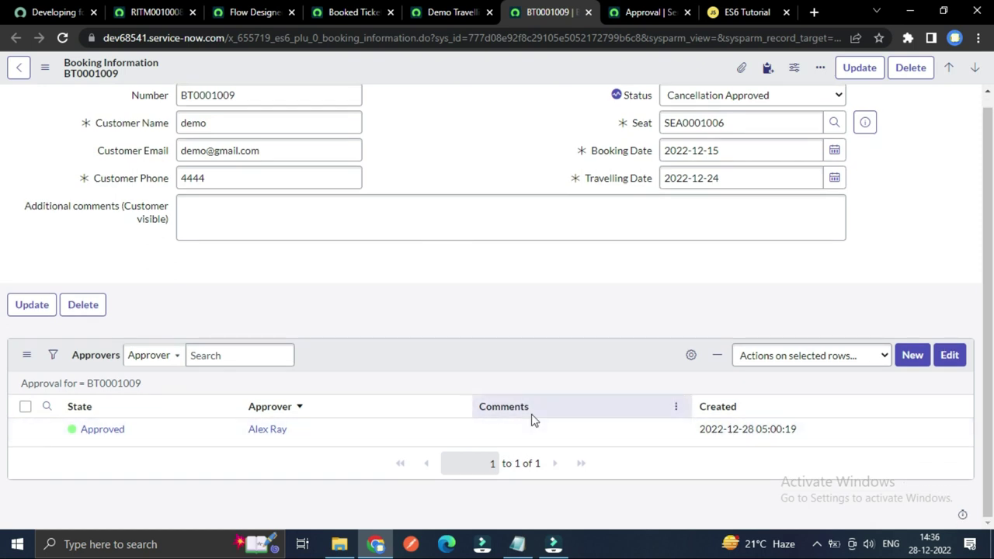
pyautogui.scroll(1, 559, 372)
pyautogui.click(732, 106)
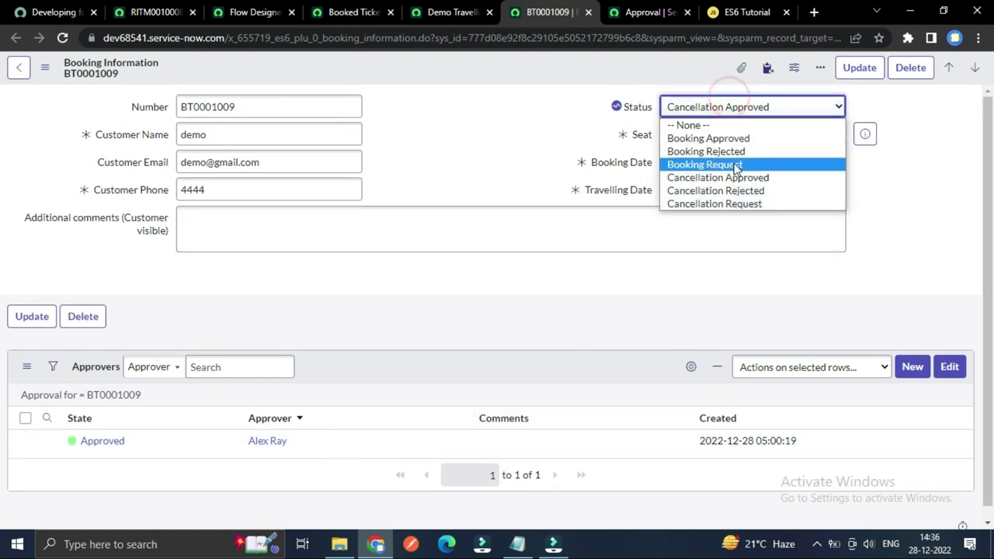
pyautogui.click(721, 164)
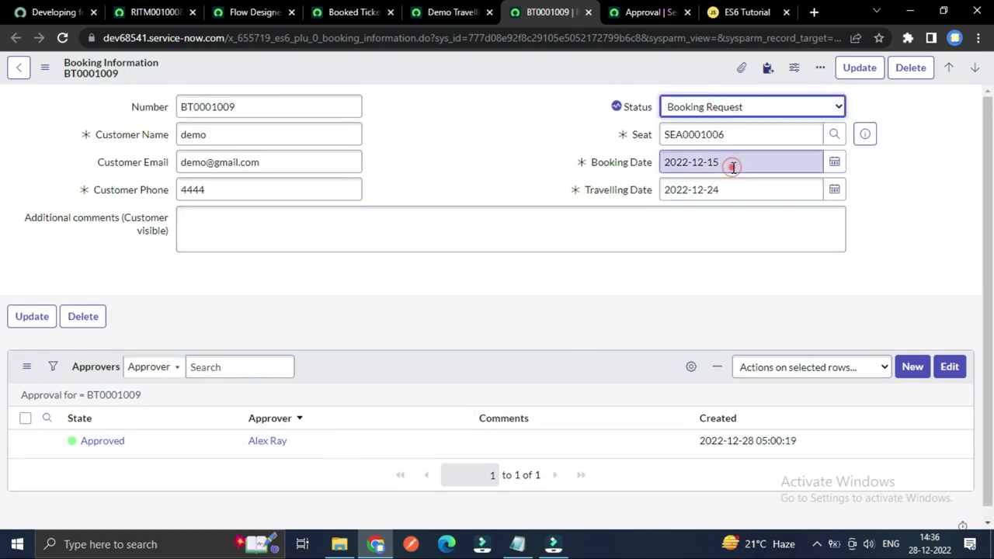
pyautogui.rightClick(487, 67)
pyautogui.click(500, 78)
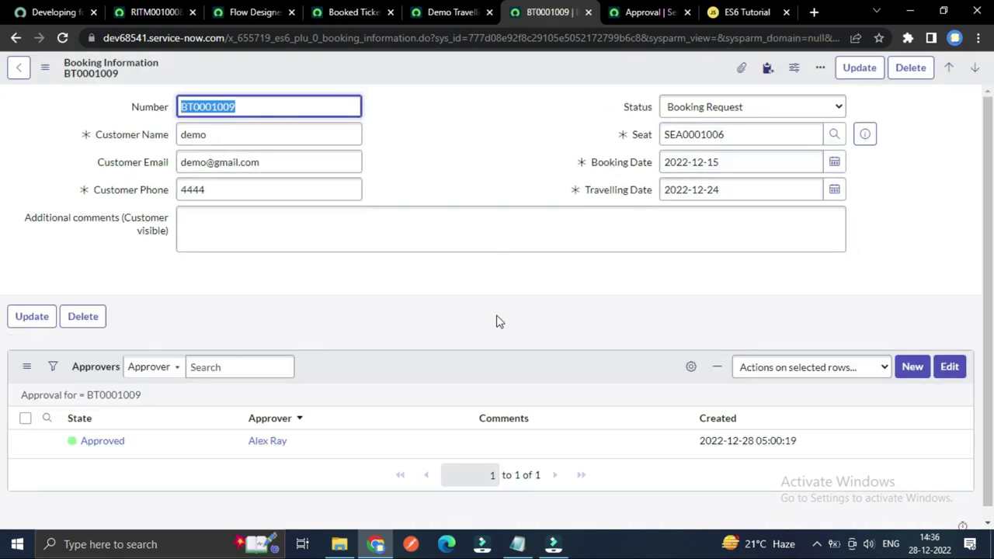
# Step: Refresh BT0001009's approvers list and reload the booking page
pyautogui.scroll(-1, 489, 399)
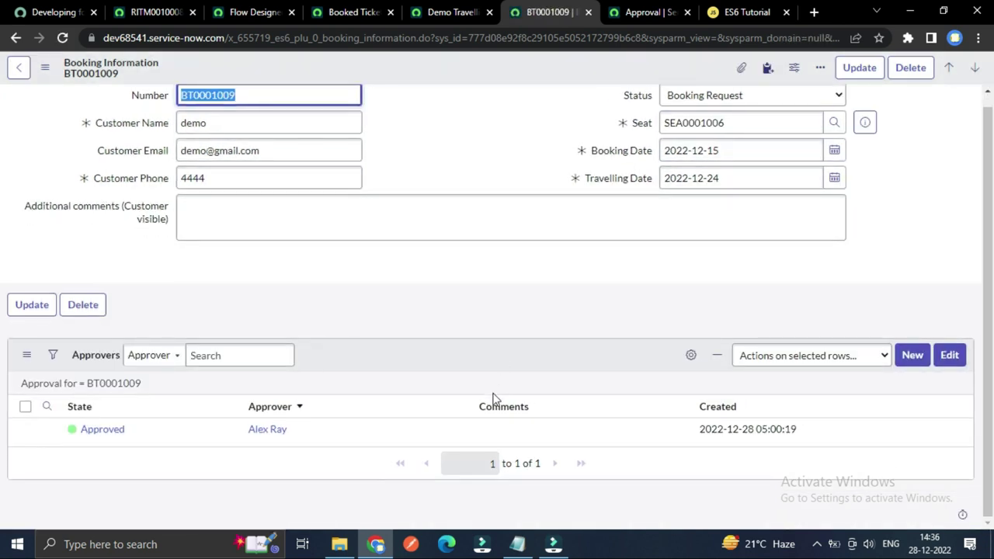
pyautogui.click(124, 383)
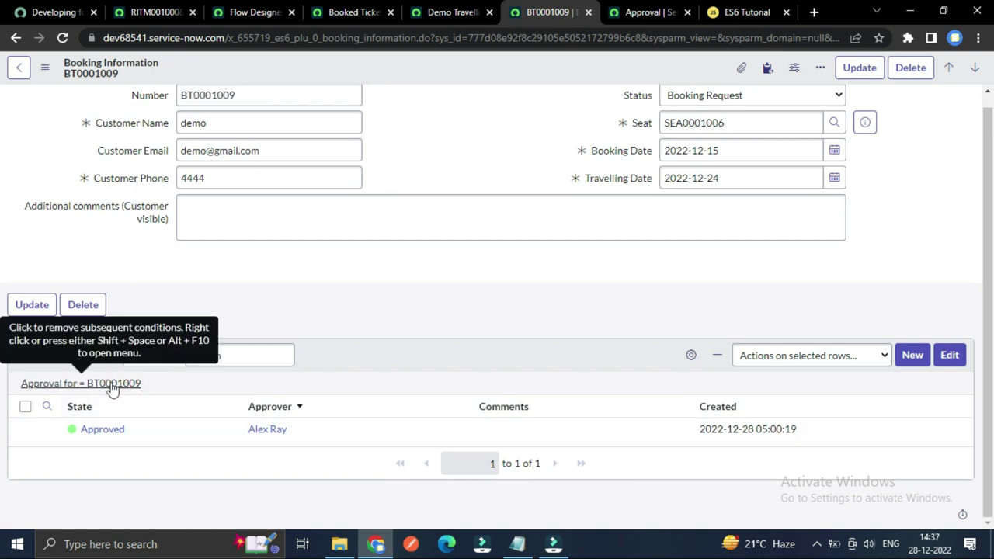
pyautogui.click(111, 385)
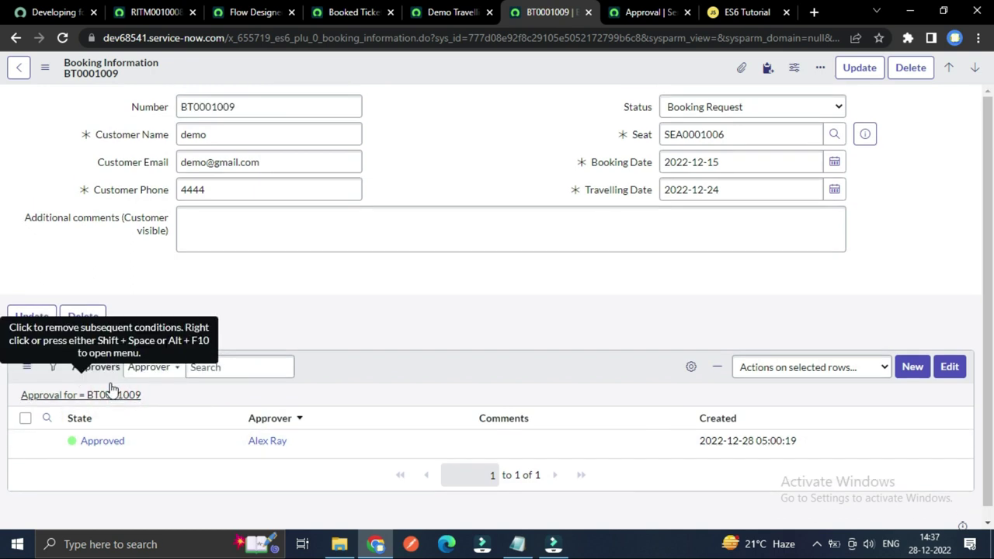
pyautogui.scroll(1, 93, 310)
pyautogui.click(62, 37)
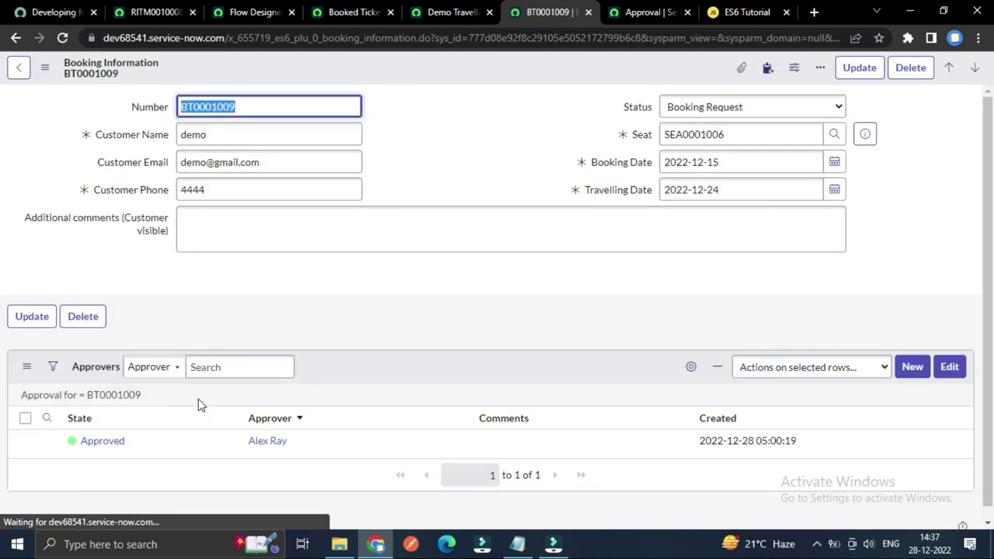
pyautogui.click(115, 445)
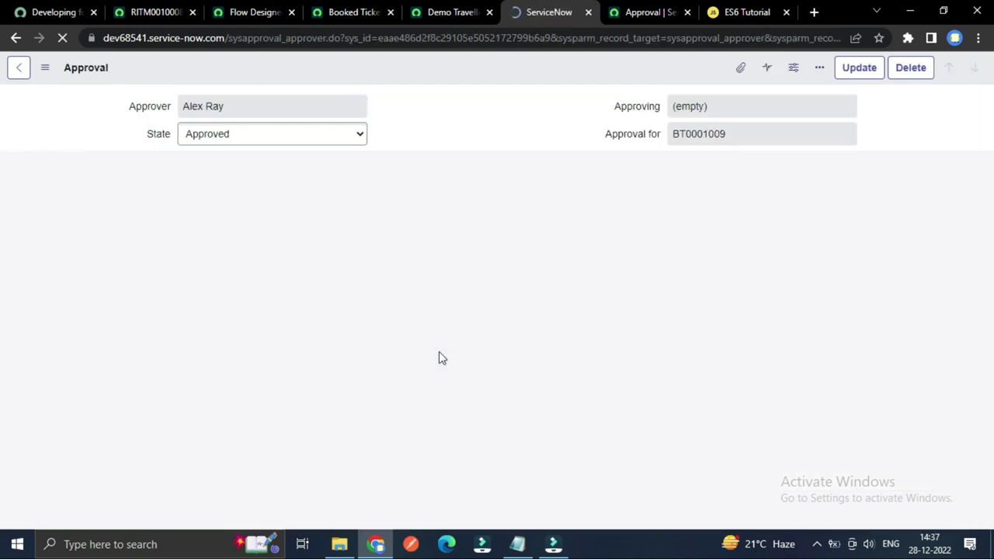
pyautogui.scroll(-3, 461, 362)
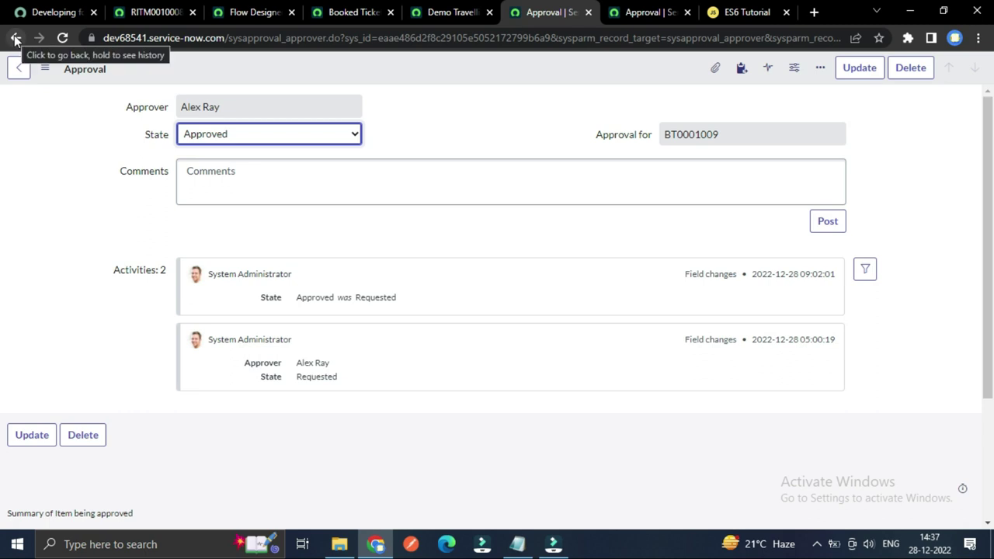
pyautogui.click(15, 39)
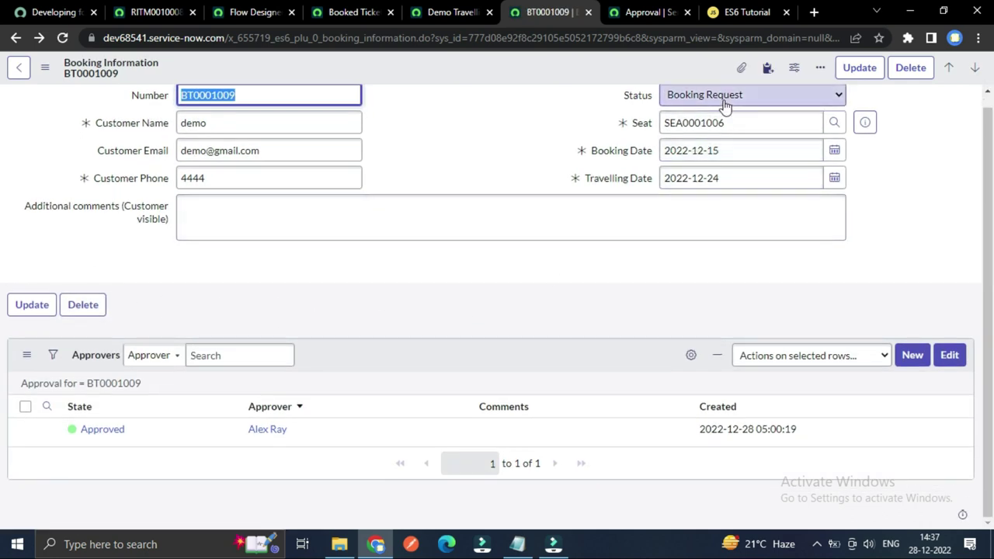
# Step: Set the approval's State to Approved inline in the Approvers list and save it
pyautogui.click(150, 435)
pyautogui.doubleClick(149, 432)
pyautogui.doubleClick(150, 433)
pyautogui.click(150, 435)
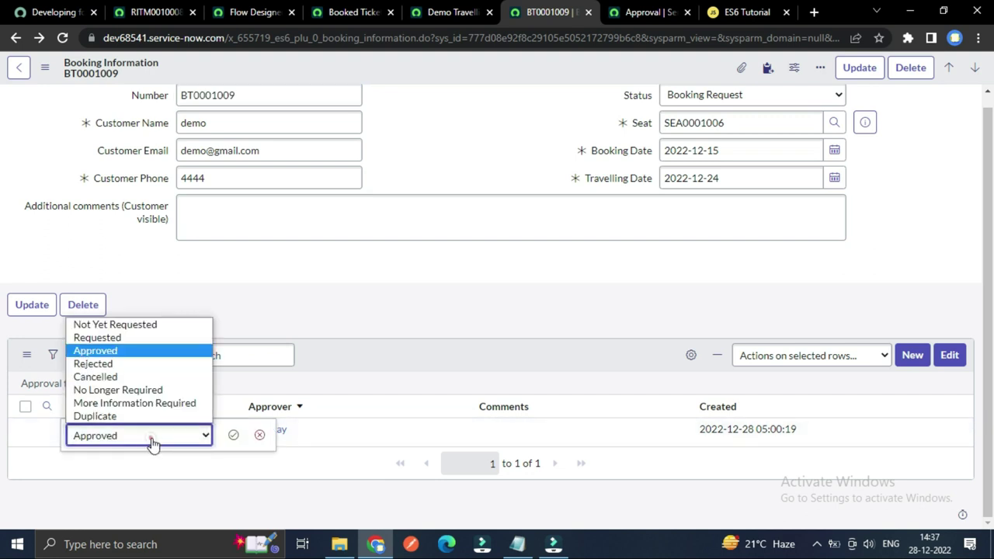
pyautogui.click(129, 356)
pyautogui.click(233, 434)
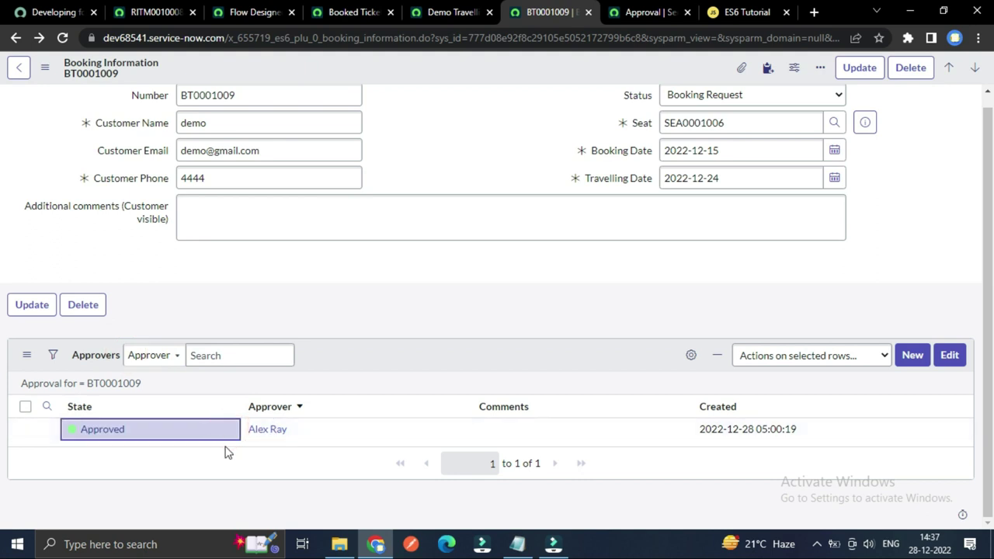
# Step: Dismiss the approvers filter condition prompt and begin deleting booking BT0001009
pyautogui.click(125, 384)
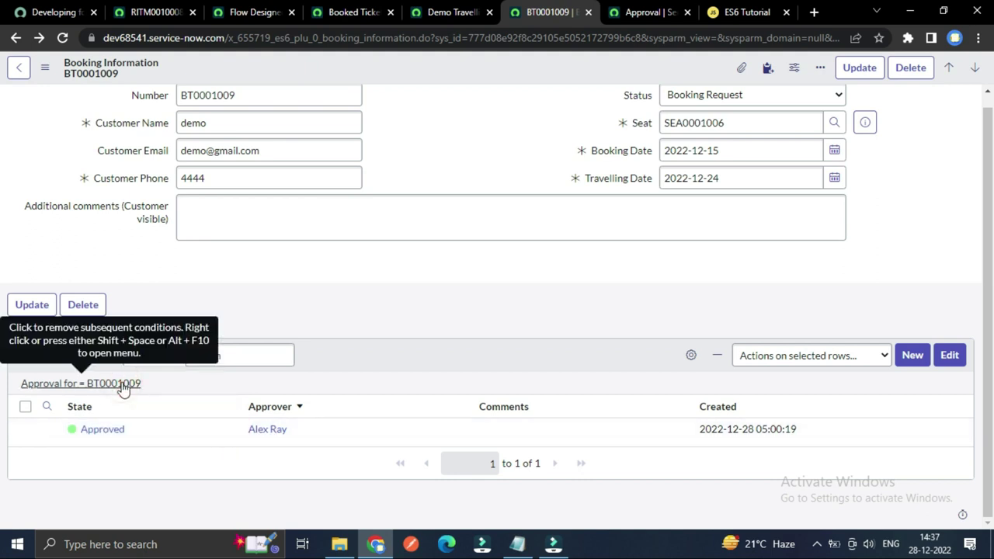
pyautogui.doubleClick(124, 385)
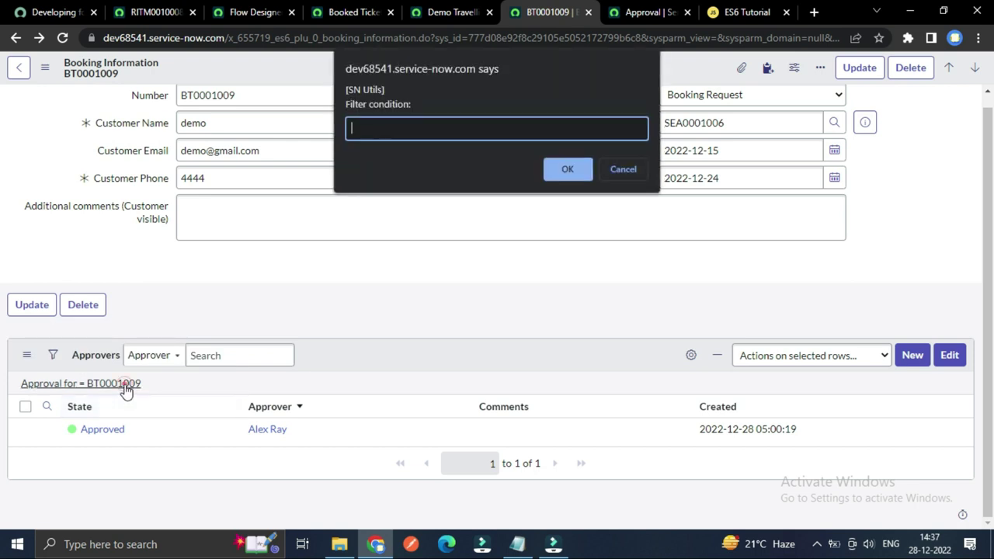
pyautogui.click(622, 169)
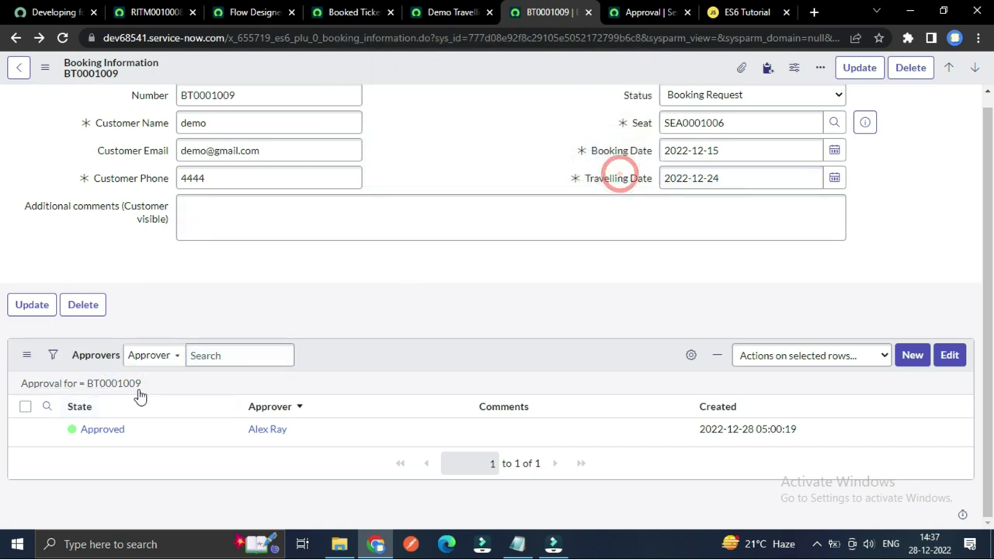
pyautogui.scroll(1, 527, 249)
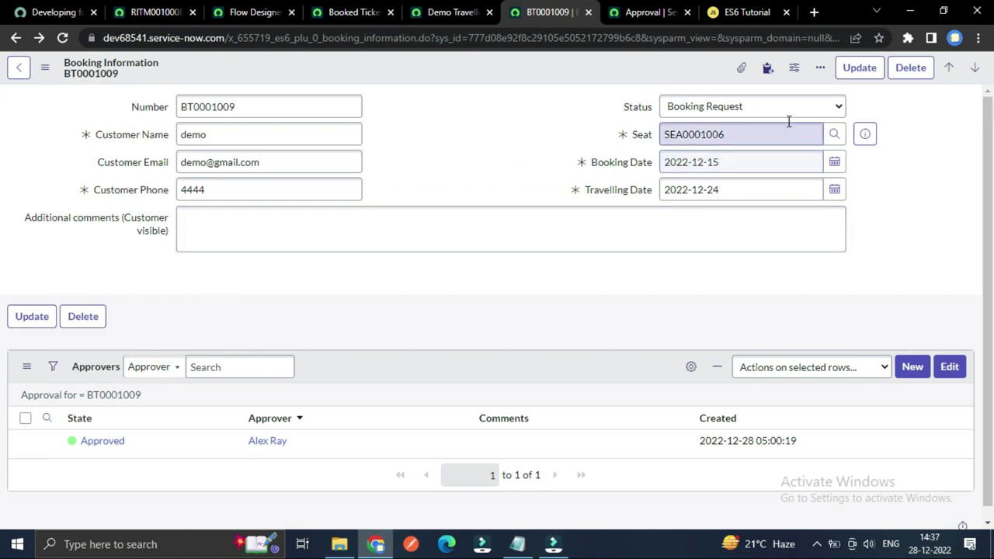
pyautogui.click(911, 69)
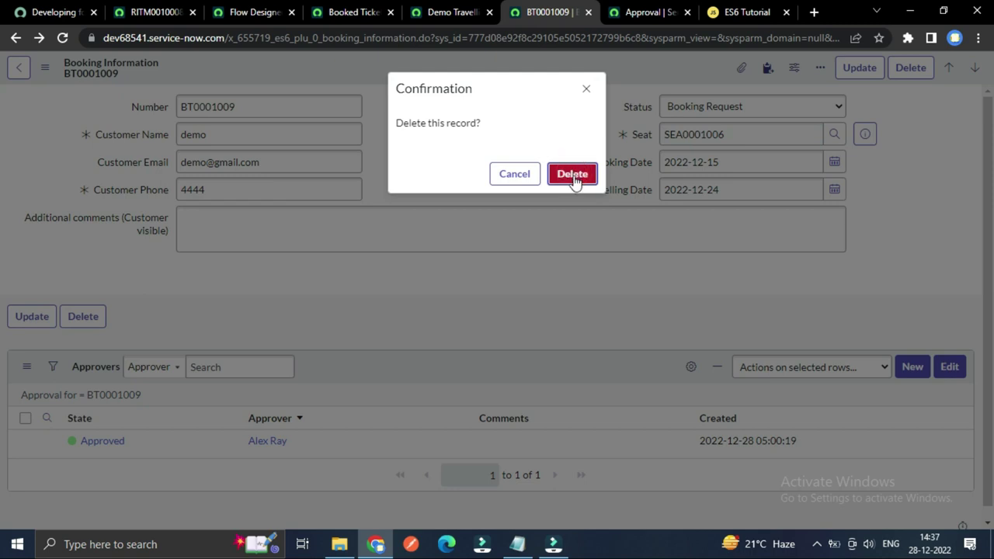
# Step: Confirm deleting BT0001009, then replace the URL's sys_id with -1 to load a new booking form
pyautogui.click(573, 175)
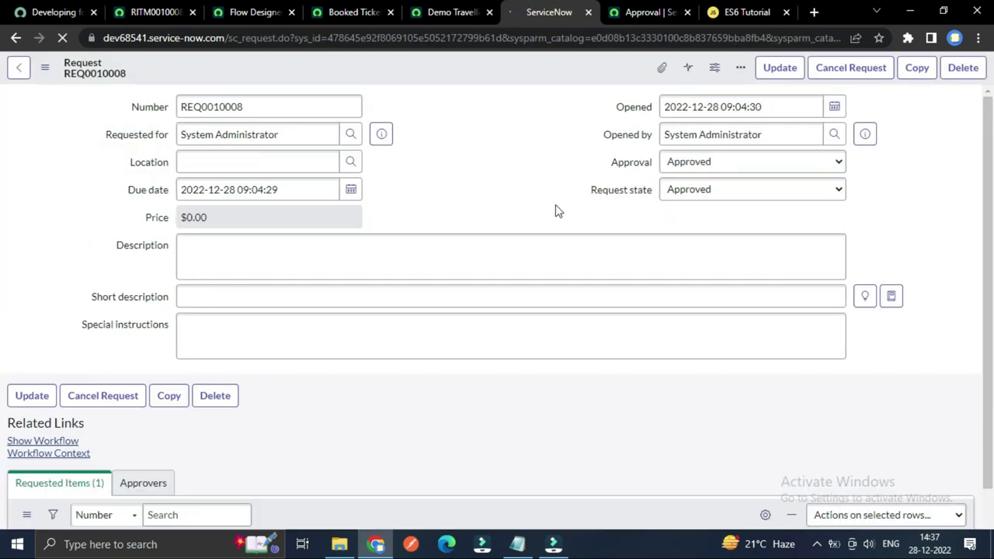
pyautogui.click(17, 39)
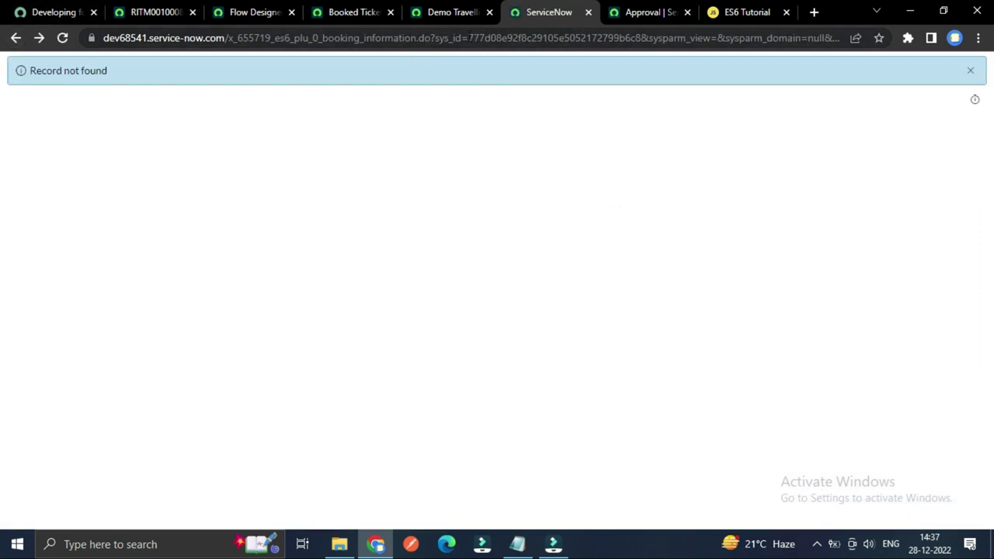
pyautogui.moveTo(468, 37); pyautogui.dragTo(642, 46)
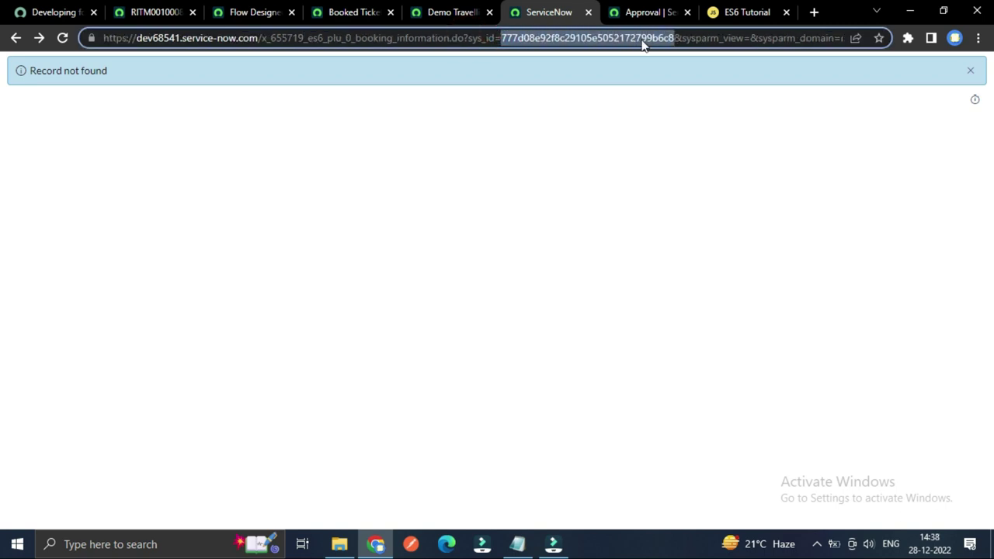
pyautogui.write('-1')
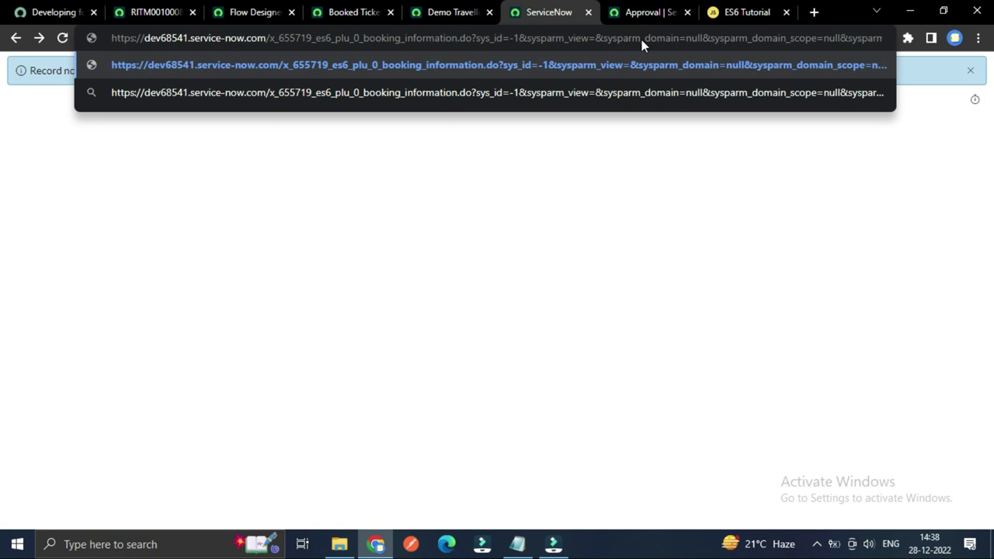
pyautogui.press('Return')
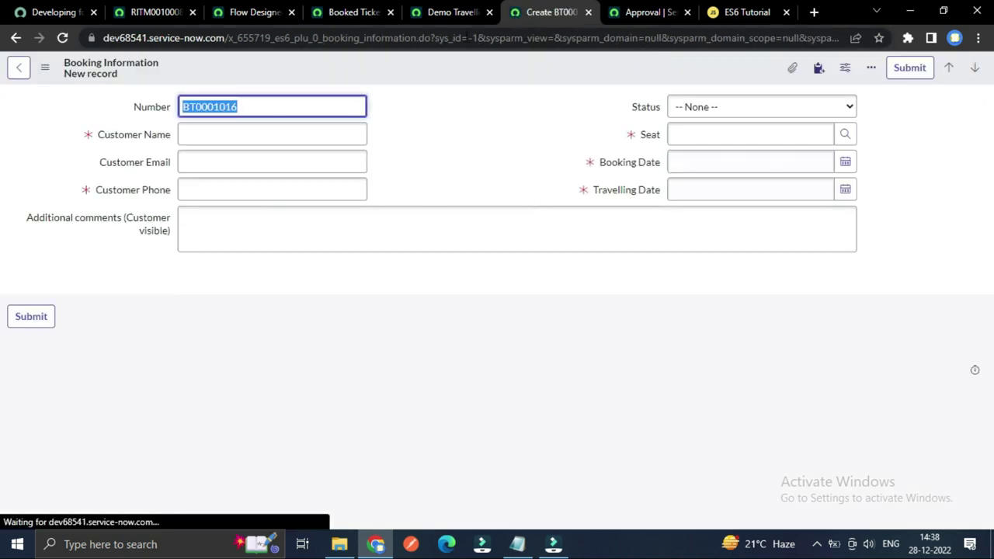
pyautogui.click(445, 11)
pyautogui.scroll(-2, 357, 297)
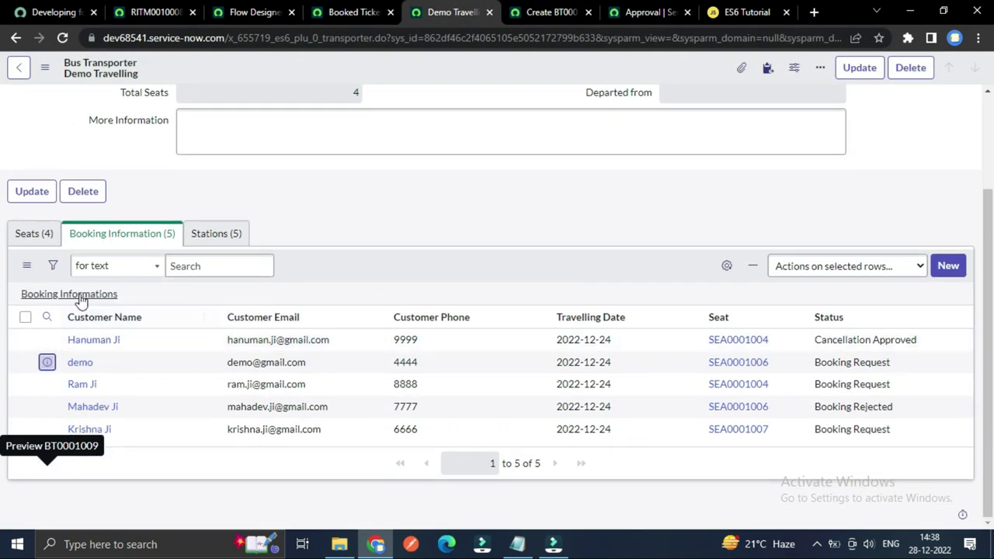
pyautogui.click(82, 295)
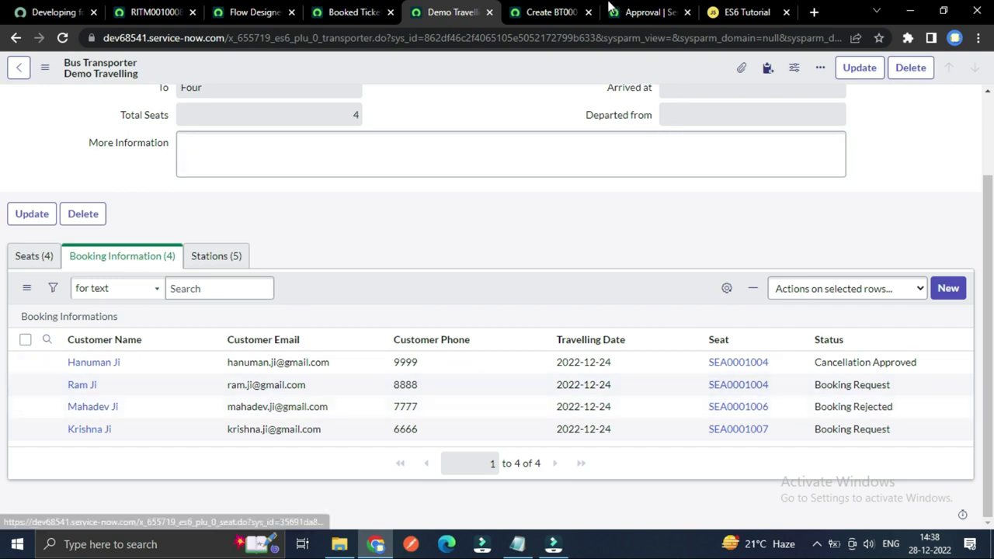
pyautogui.click(547, 11)
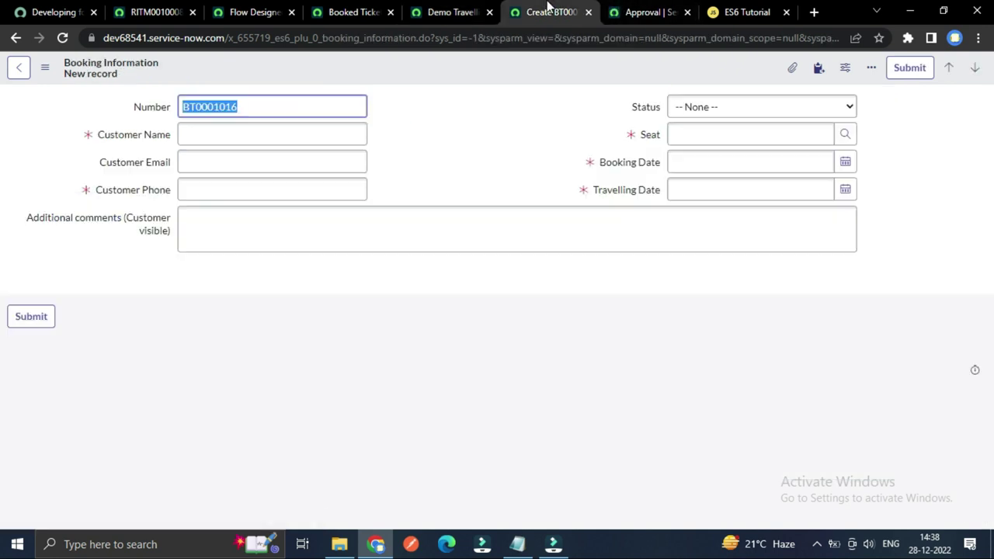
# Step: Enter the customer's name, e-mail and phone number on the new booking
pyautogui.click(295, 134)
pyautogui.write('demo')
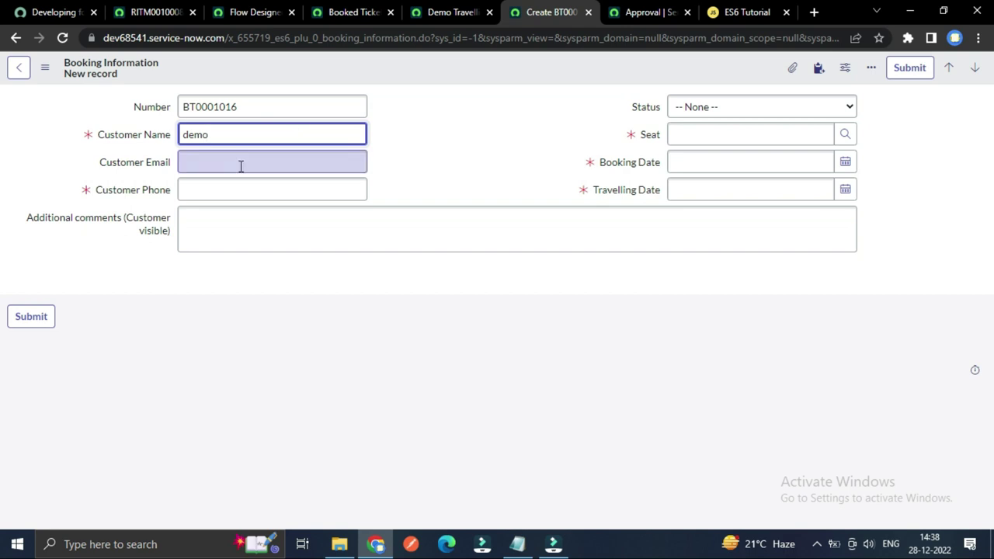
pyautogui.click(240, 164)
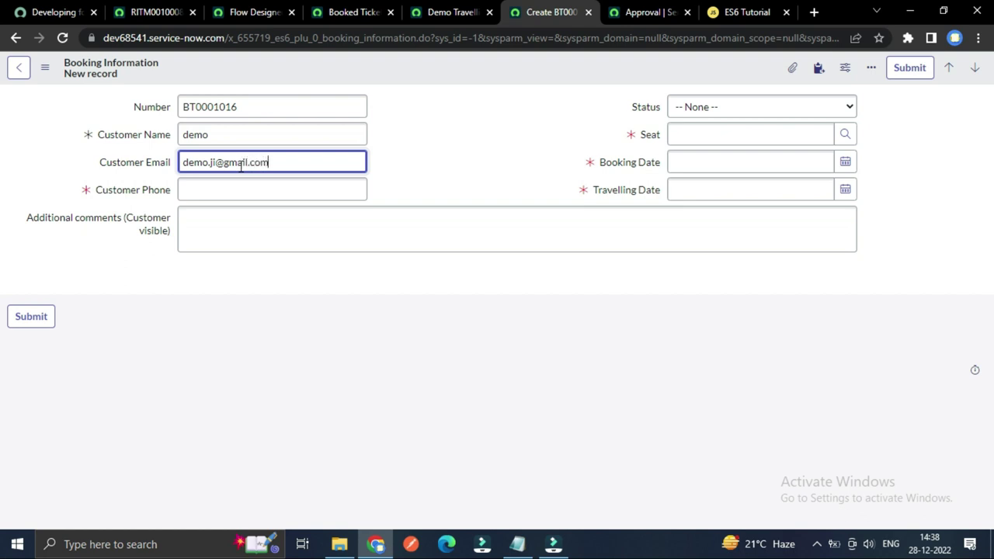
pyautogui.click(240, 190)
pyautogui.write('4444')
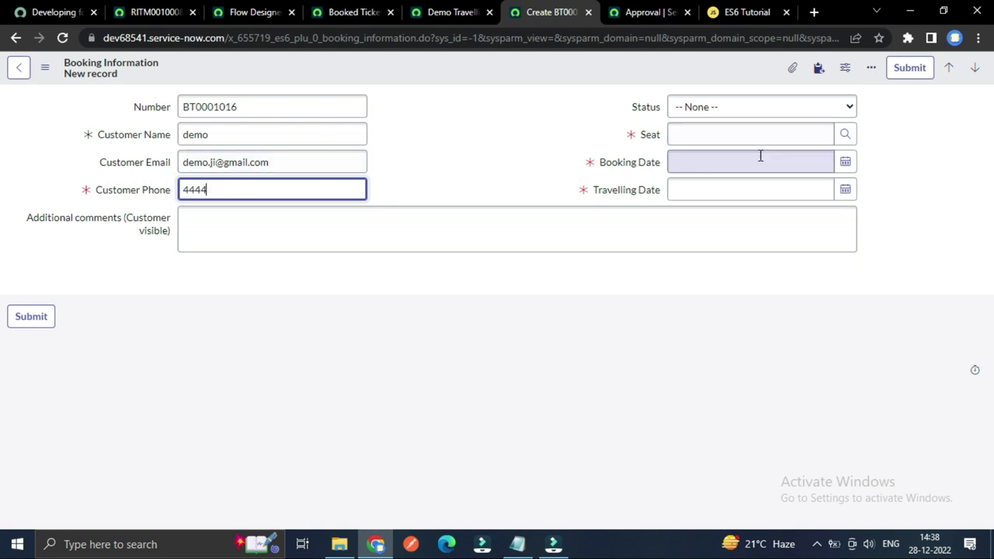
# Step: Choose seat SEA0001002, booking date 2022-12-14 and travelling date 2022-12-24
pyautogui.click(845, 134)
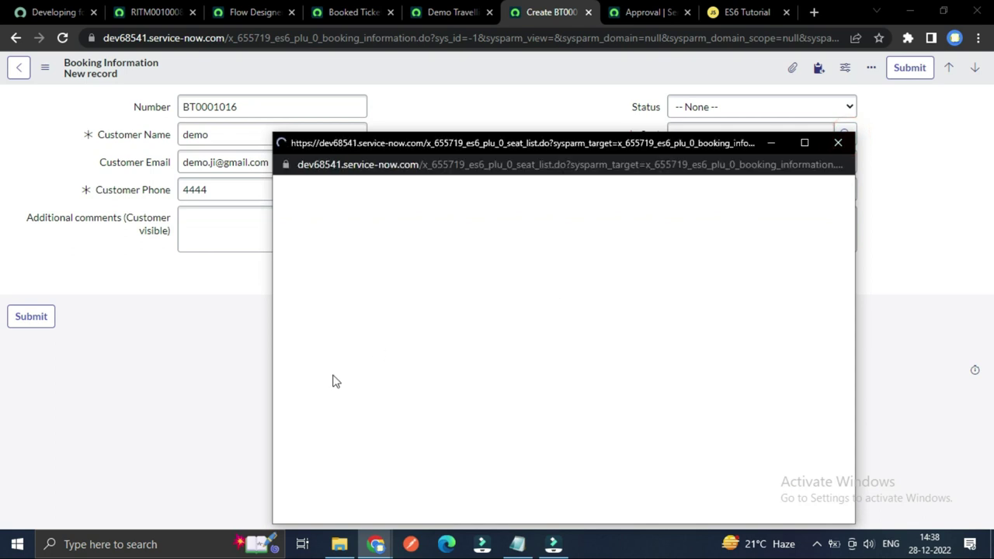
pyautogui.click(353, 294)
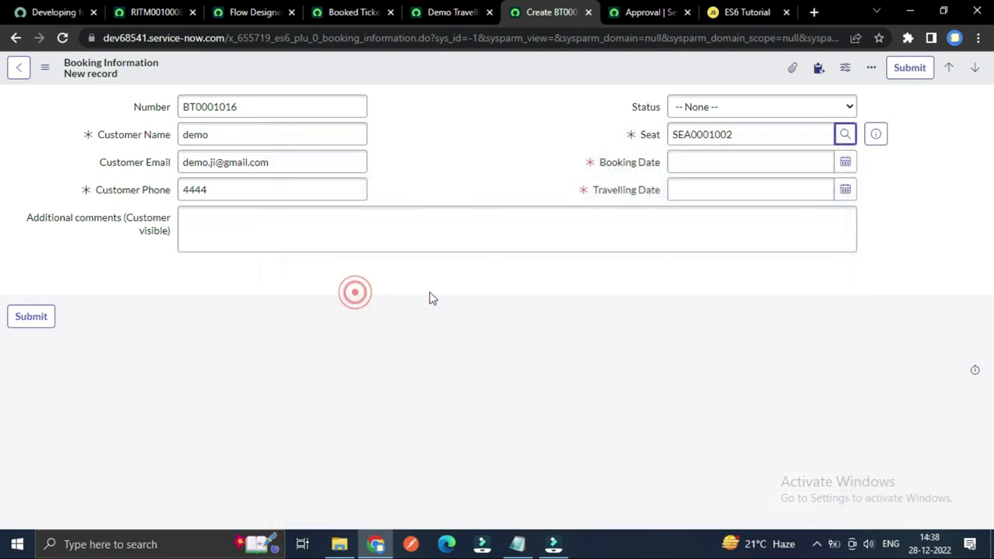
pyautogui.click(846, 161)
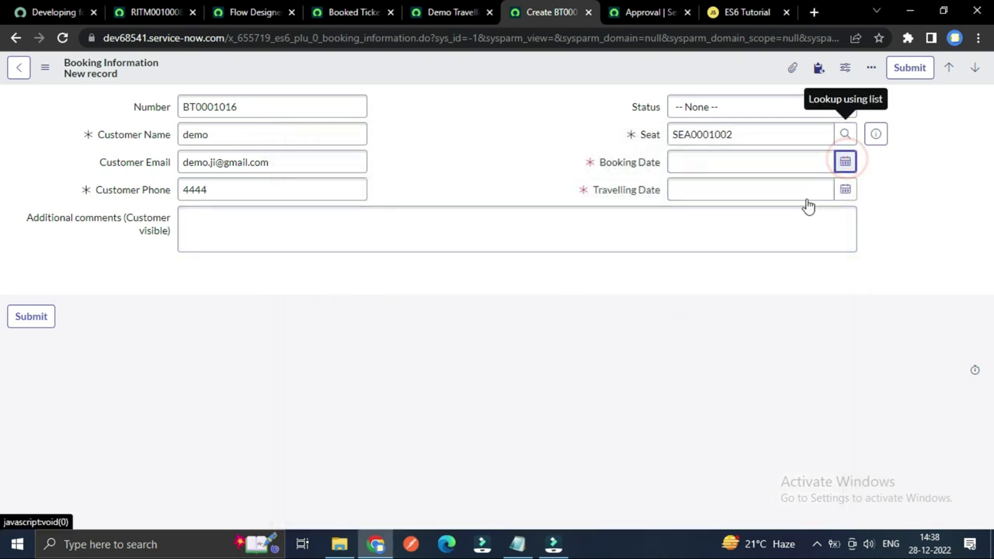
pyautogui.click(747, 264)
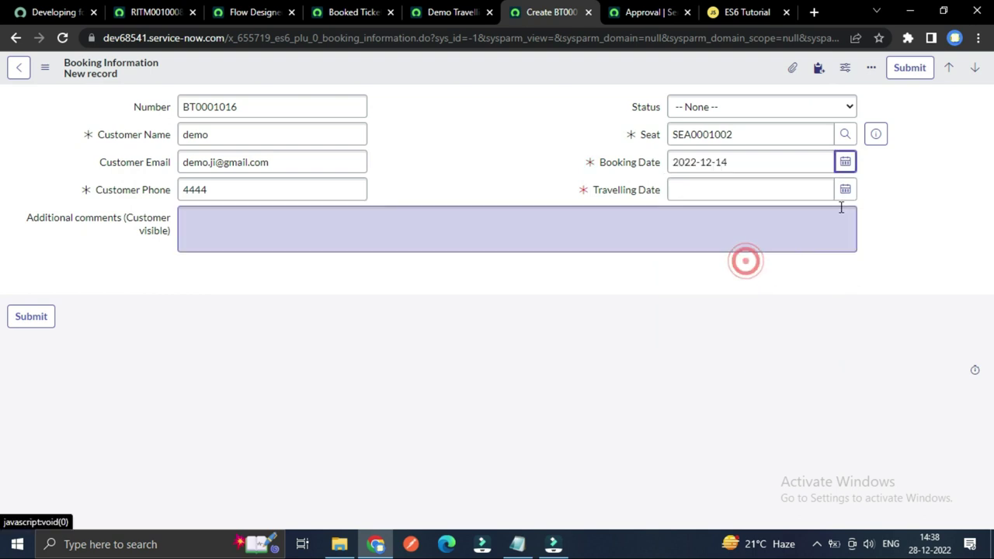
pyautogui.click(844, 189)
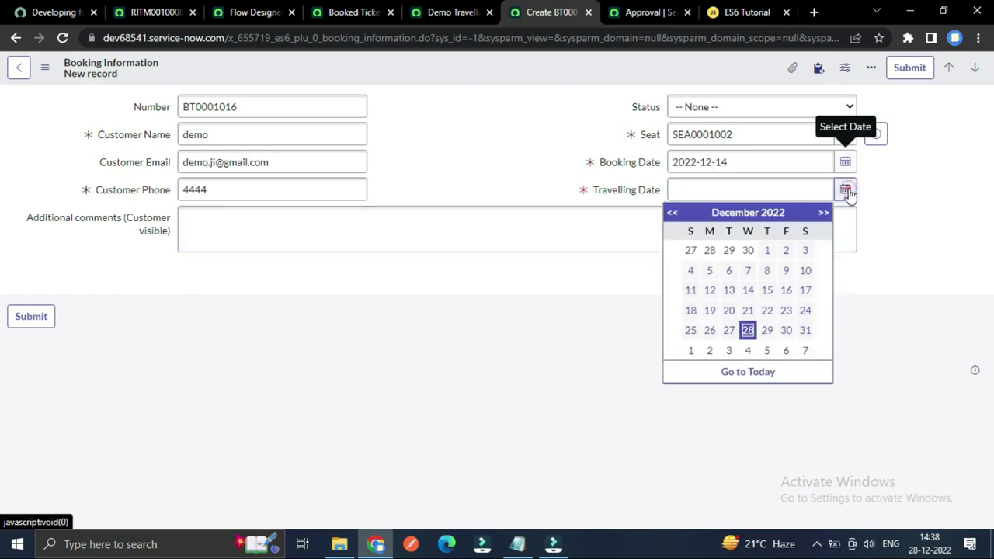
pyautogui.click(805, 311)
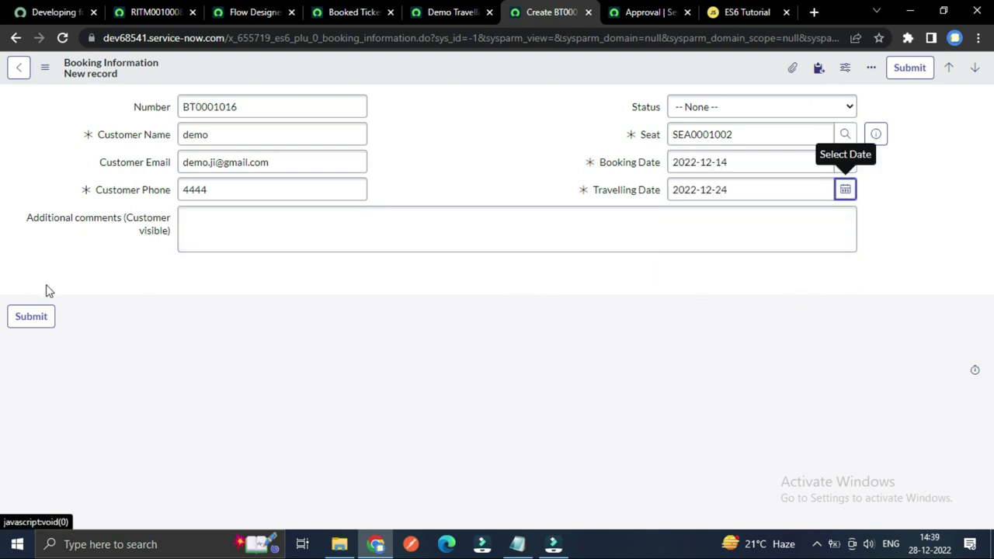
# Step: Save booking BT0001016 and dismiss the info message
pyautogui.rightClick(374, 62)
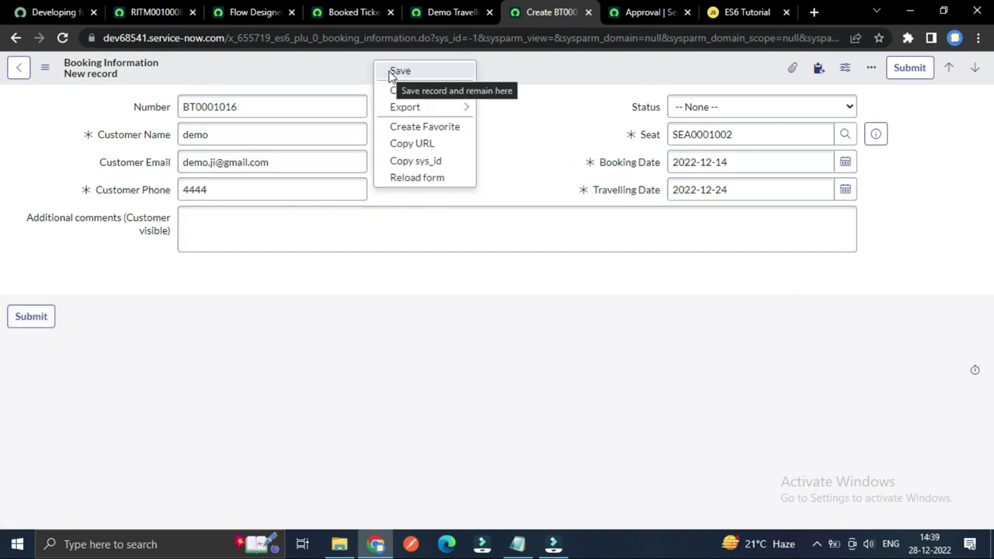
pyautogui.click(394, 72)
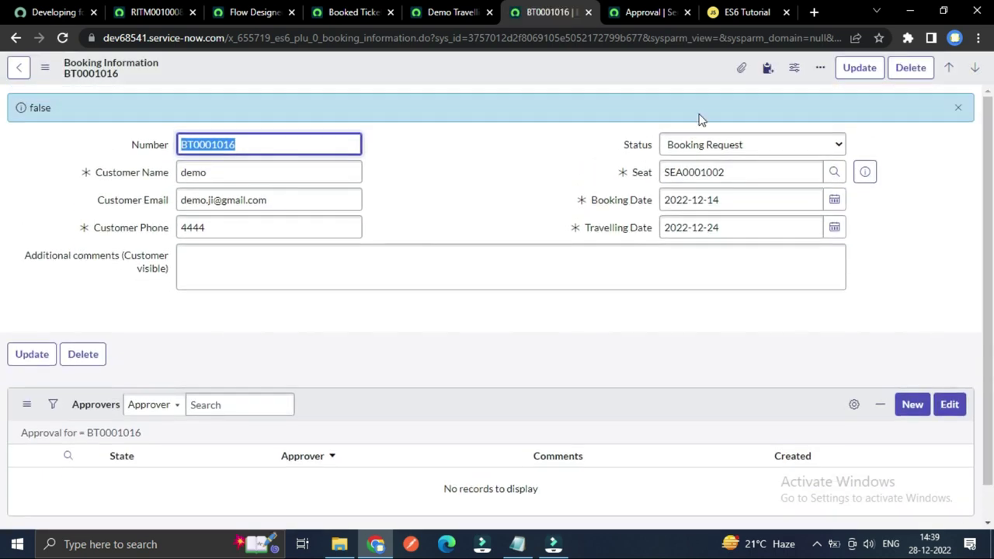
pyautogui.click(956, 109)
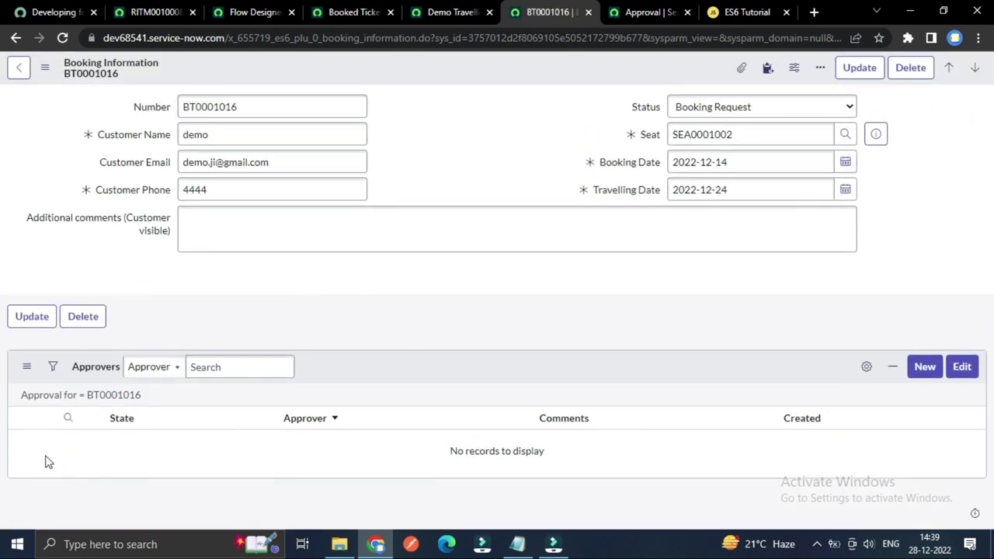
pyautogui.click(79, 397)
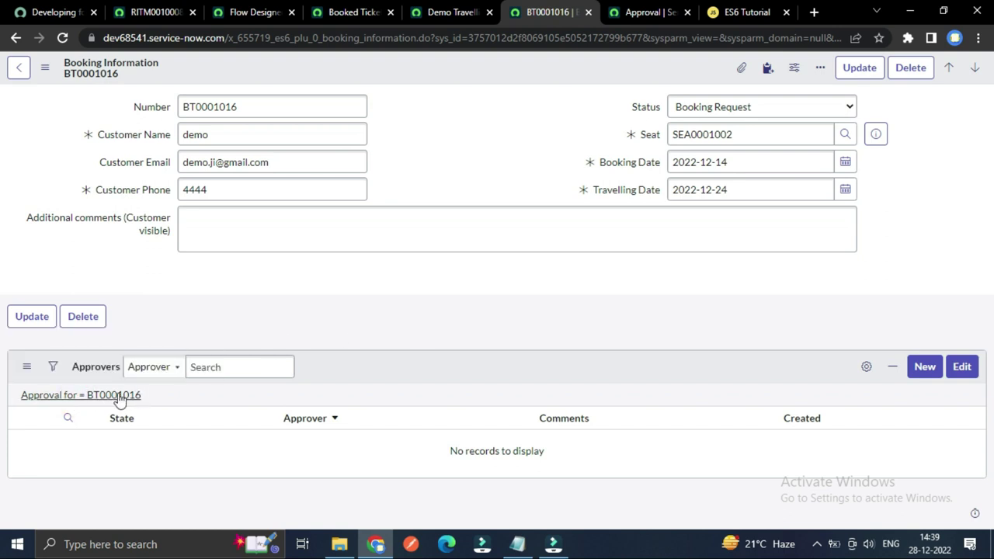
# Step: Reload the Approvers list via the 'Approval for' breadcrumb so one Requested approval appears
pyautogui.doubleClick(117, 395)
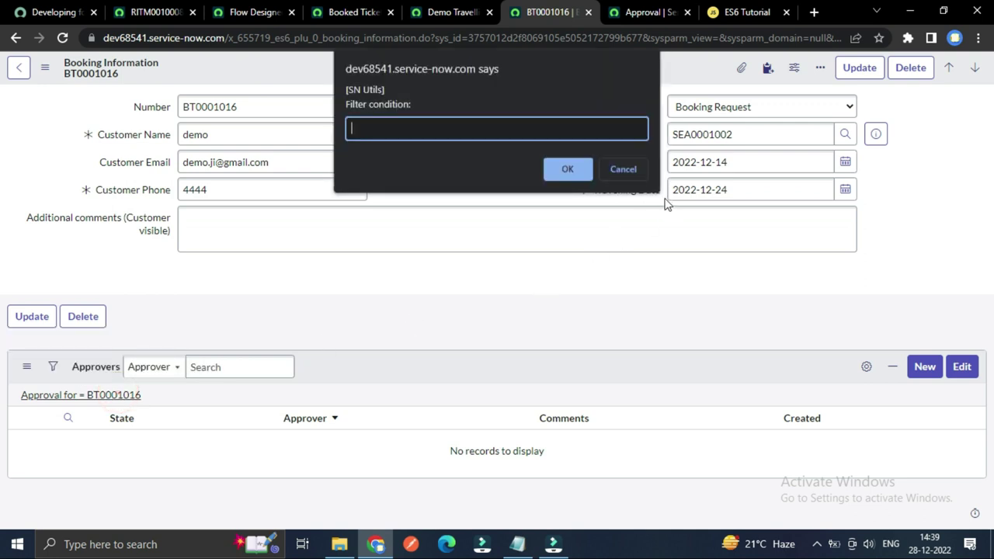
pyautogui.click(622, 171)
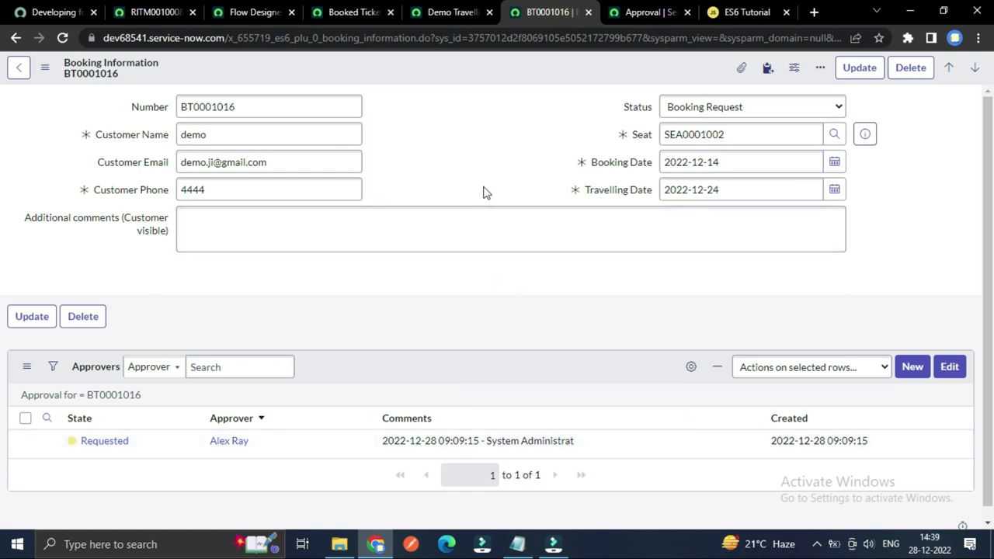
# Step: Change BT0001016's approval State to Approved in the Approvers list and save it
pyautogui.click(143, 444)
pyautogui.click(143, 445)
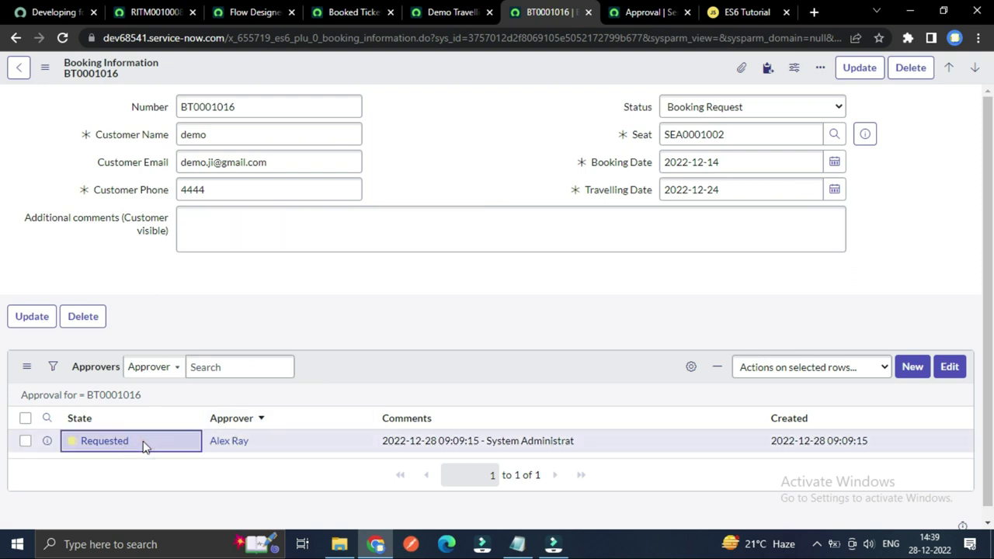
pyautogui.click(143, 444)
pyautogui.click(142, 447)
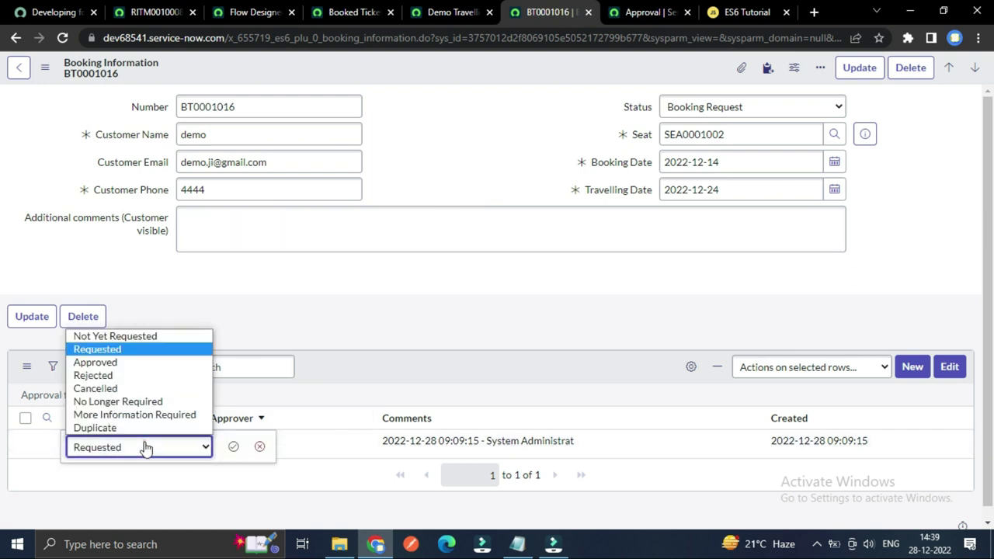
pyautogui.click(113, 365)
pyautogui.click(234, 448)
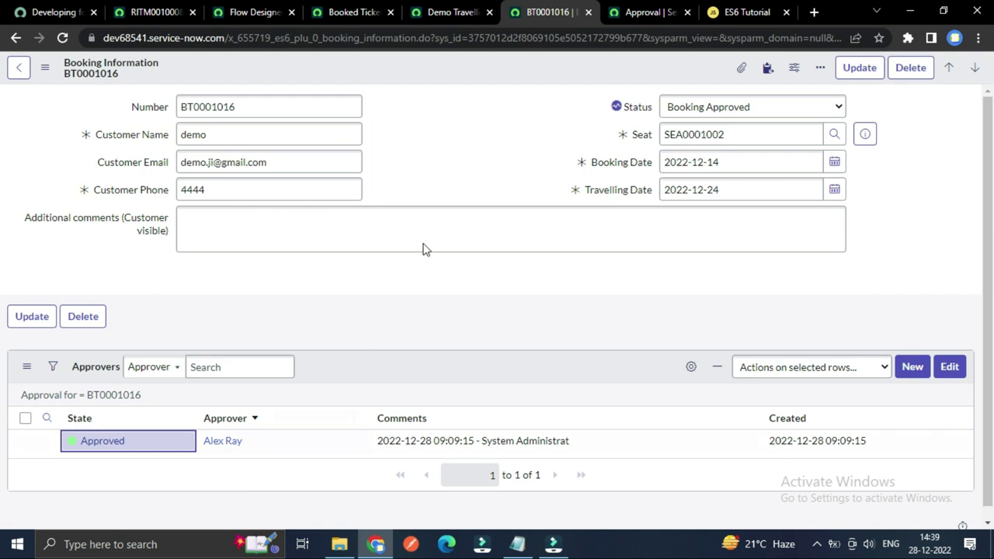
pyautogui.click(488, 126)
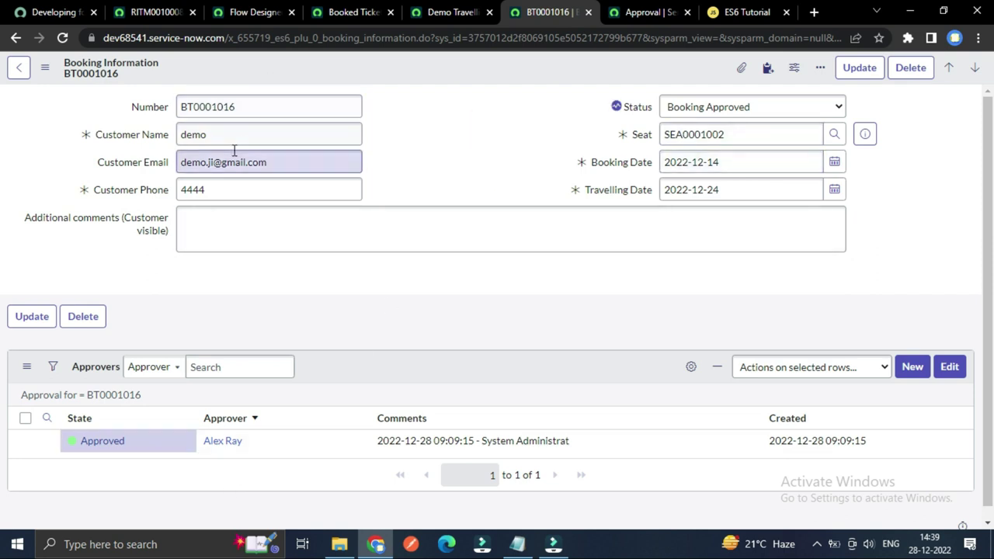
pyautogui.click(152, 12)
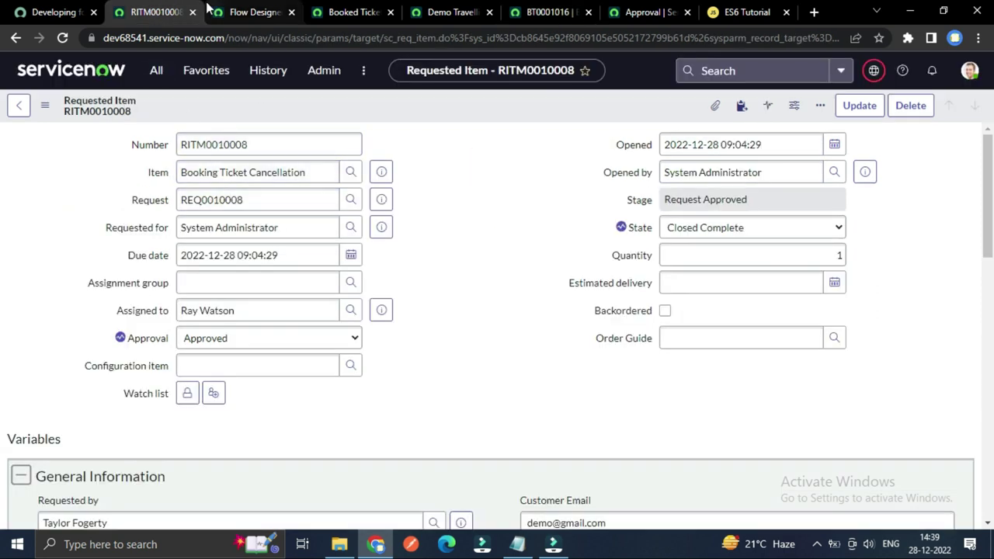
# Step: Review the RITM0010008, approval and BT0001016 tabs to check the approved booking
pyautogui.click(15, 38)
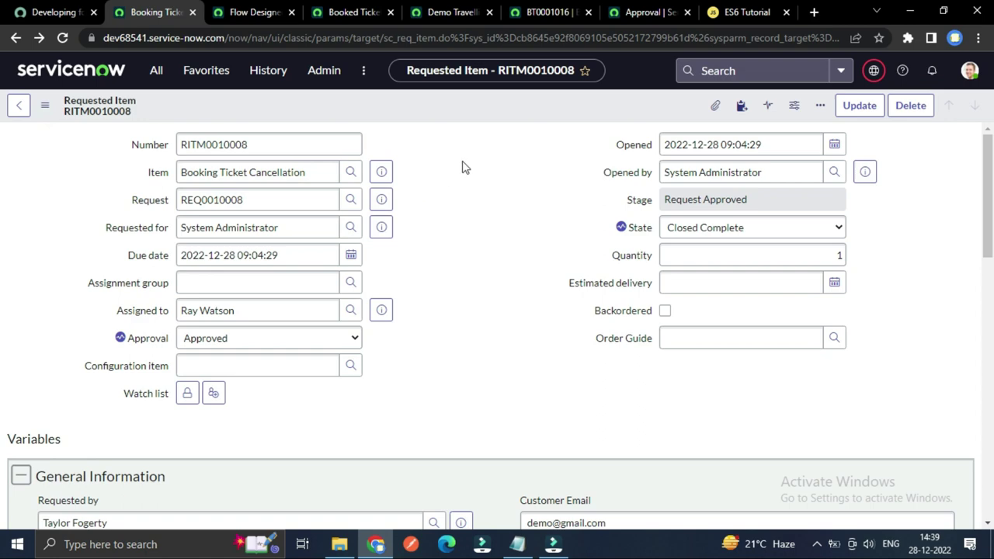
pyautogui.scroll(-6, 472, 166)
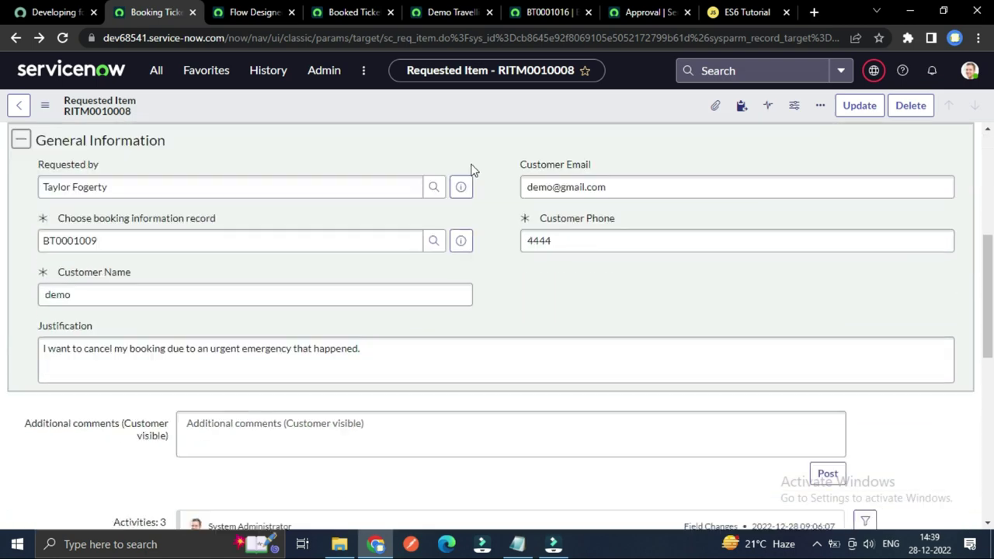
pyautogui.scroll(4, 432, 232)
pyautogui.scroll(2, 432, 231)
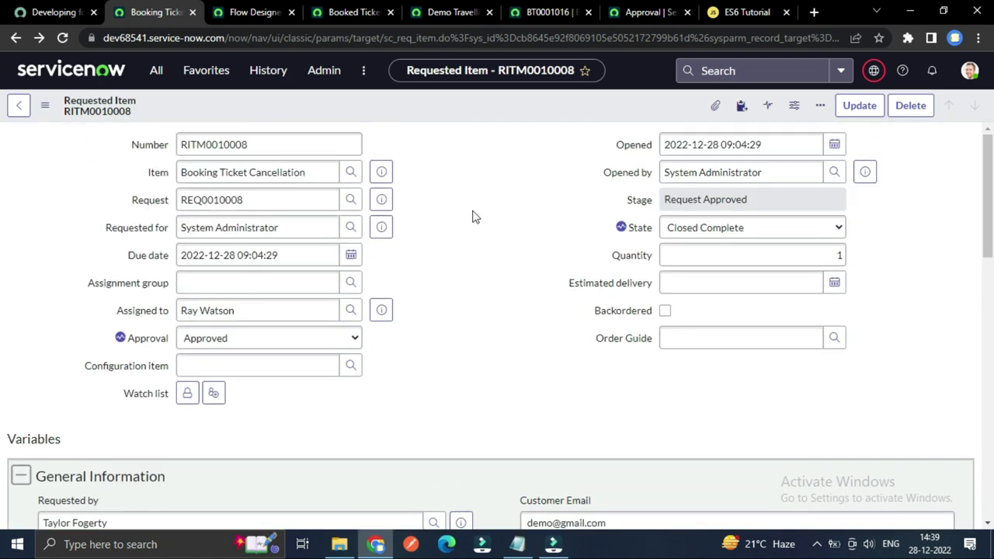
pyautogui.click(623, 9)
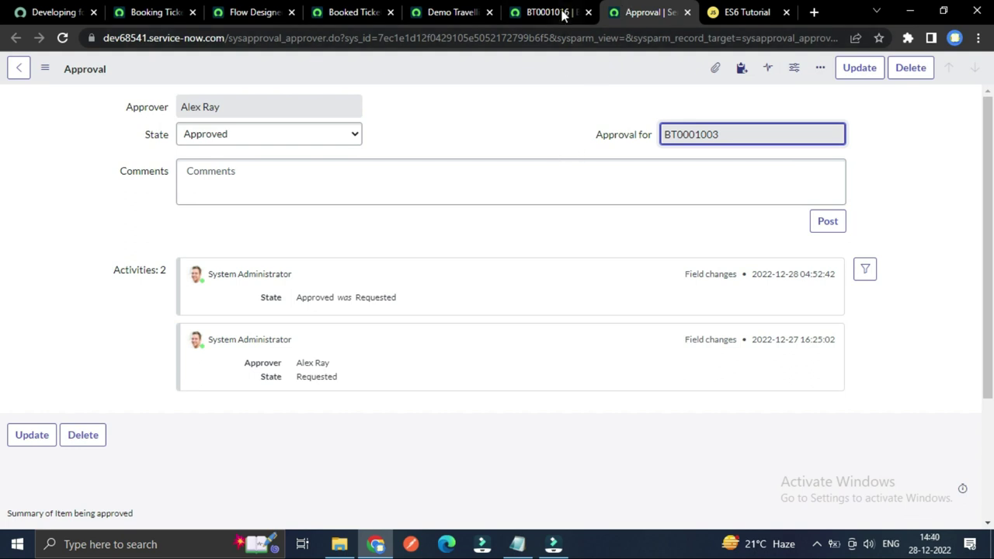
pyautogui.click(563, 12)
pyautogui.click(497, 161)
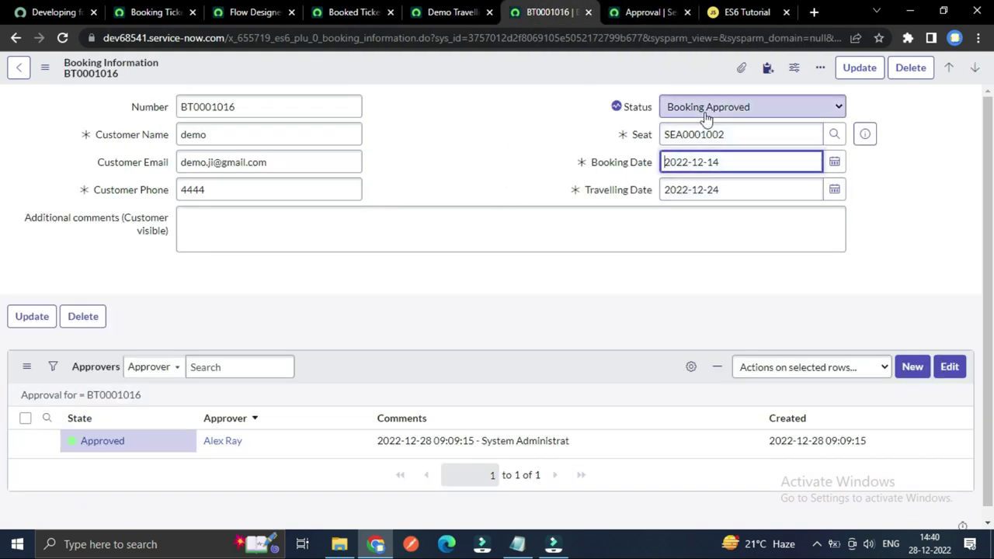
pyautogui.click(141, 10)
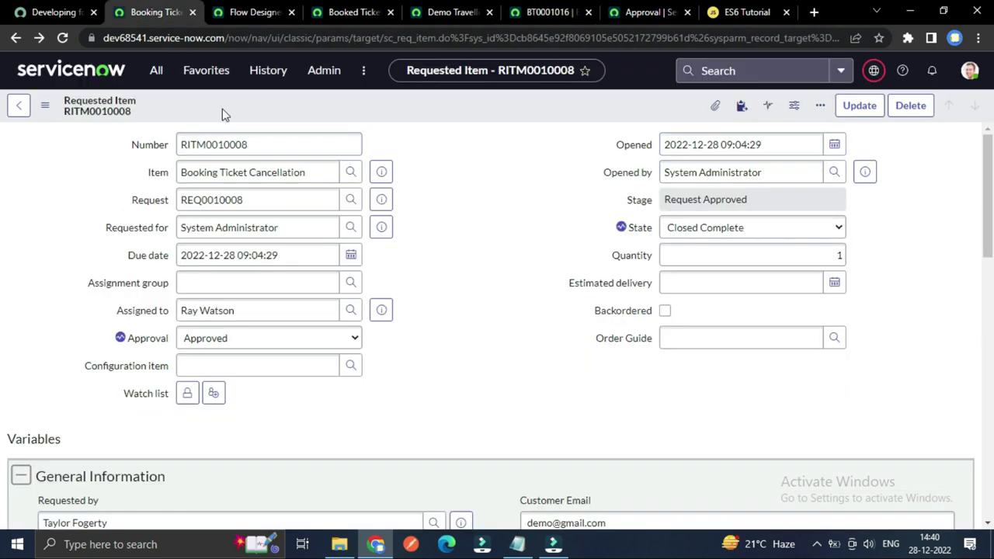
pyautogui.click(649, 12)
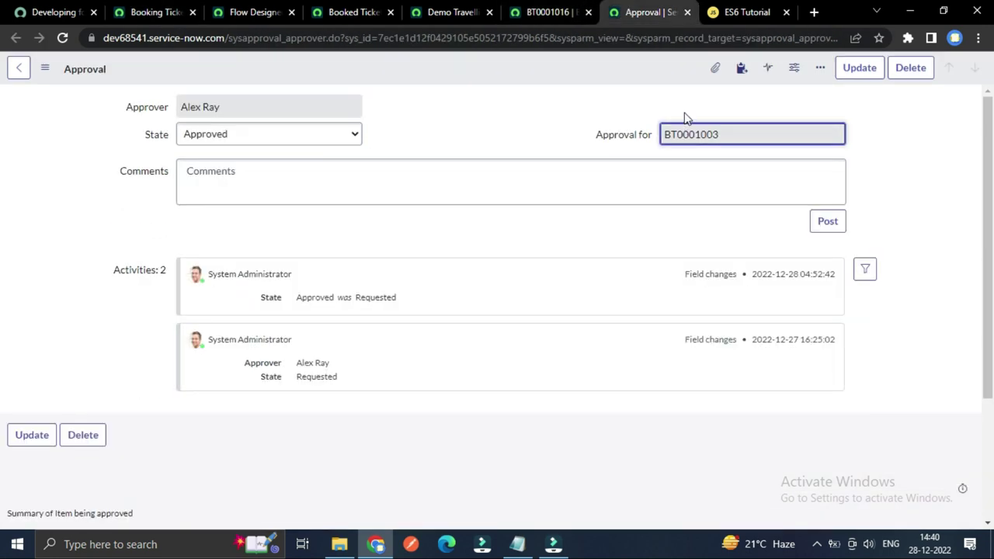
pyautogui.click(551, 11)
# Step: Check BT0001016's Status choices without changing them, then bring up the cancellation flow context
pyautogui.click(743, 105)
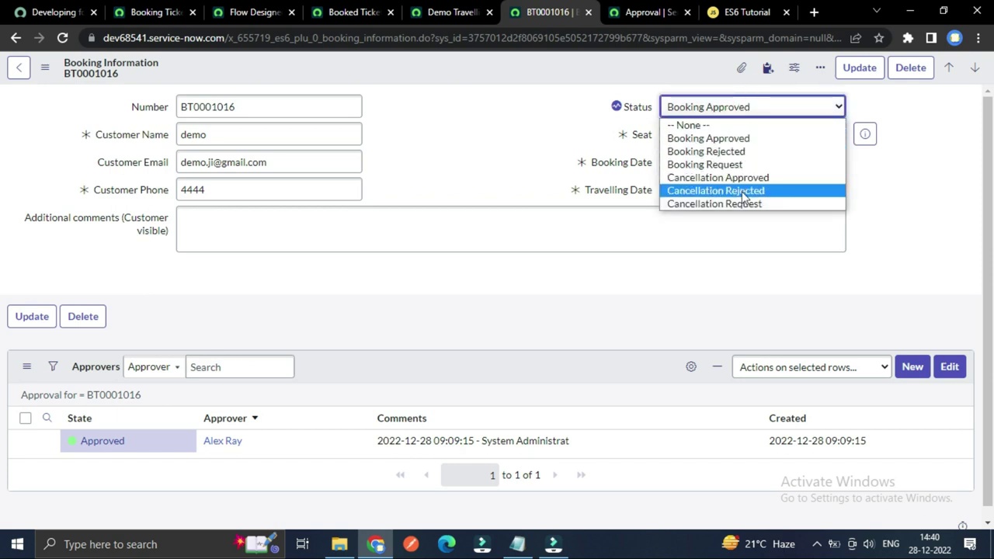
pyautogui.click(443, 93)
pyautogui.click(440, 13)
pyautogui.click(353, 12)
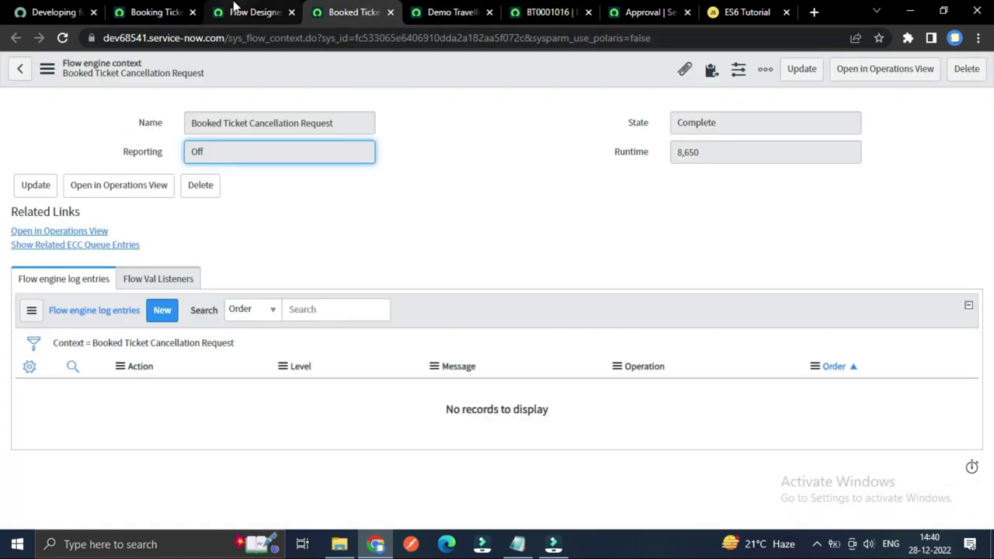
# Step: Move between the flow run's execution details and the flow's design view
pyautogui.click(233, 9)
pyautogui.scroll(-3, 286, 243)
pyautogui.scroll(2, 217, 303)
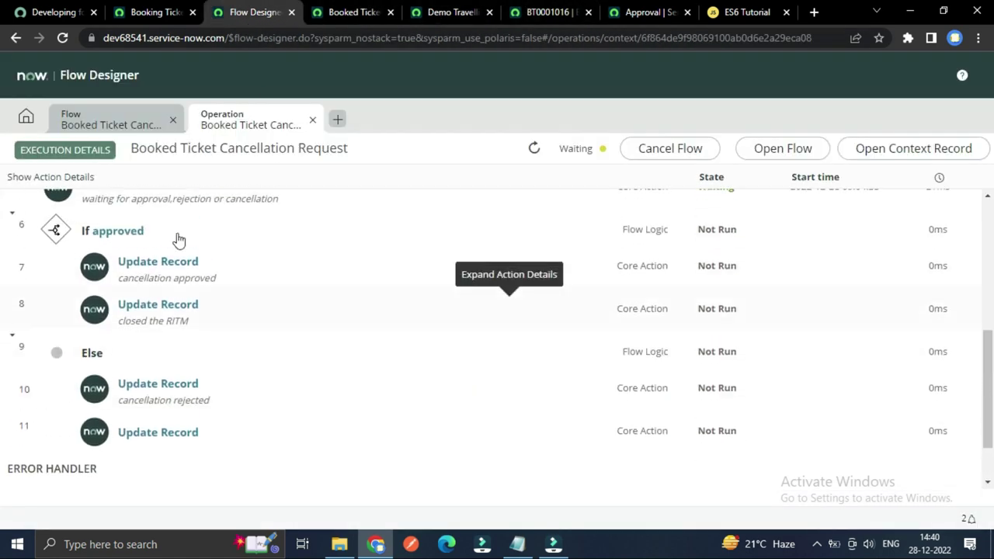
pyautogui.click(111, 125)
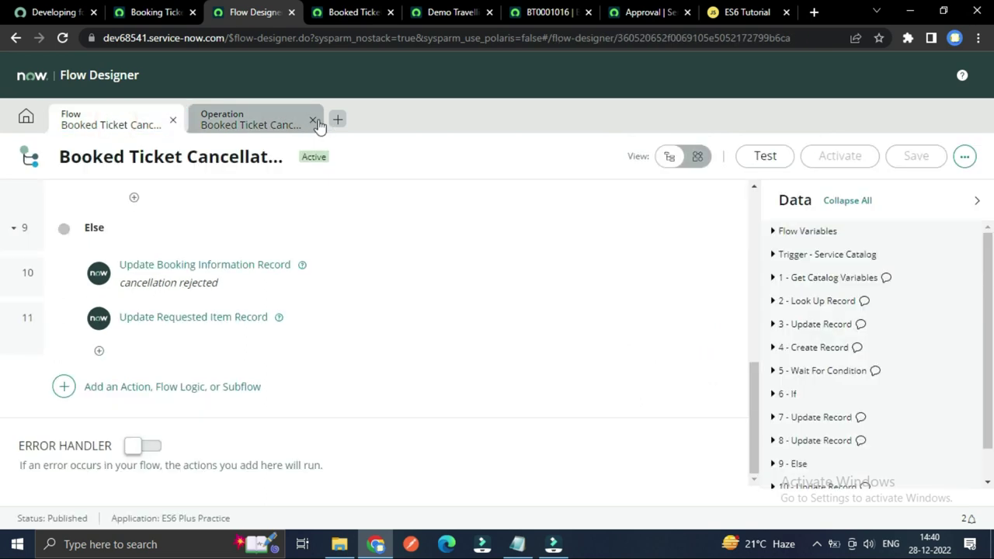
pyautogui.click(315, 128)
pyautogui.scroll(-3, 310, 303)
pyautogui.scroll(-3, 146, 381)
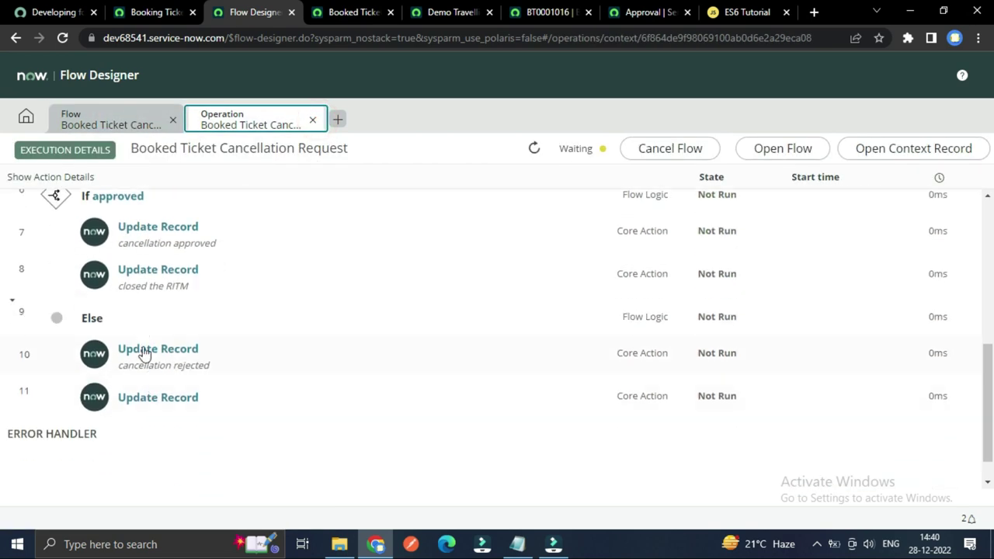
pyautogui.scroll(1, 141, 338)
pyautogui.scroll(-1, 152, 350)
# Step: Expand row 10 Update Record's configuration showing status=6, then close the execution details
pyautogui.click(158, 355)
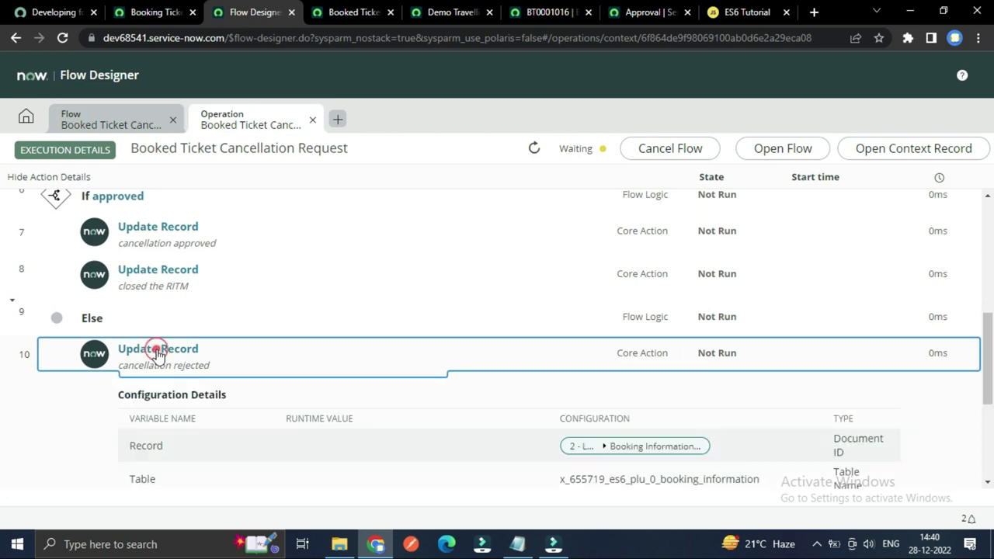
pyautogui.scroll(-2, 233, 388)
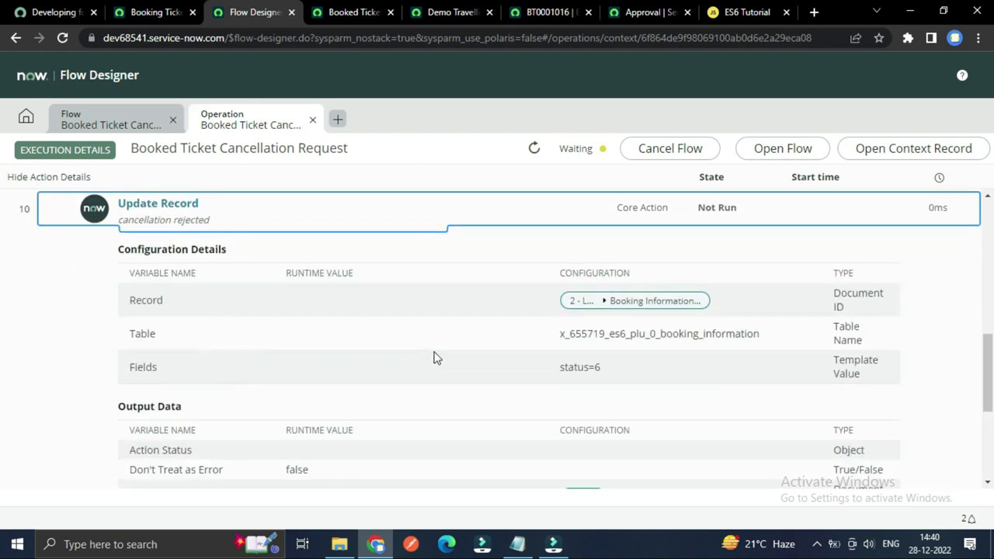
pyautogui.click(313, 120)
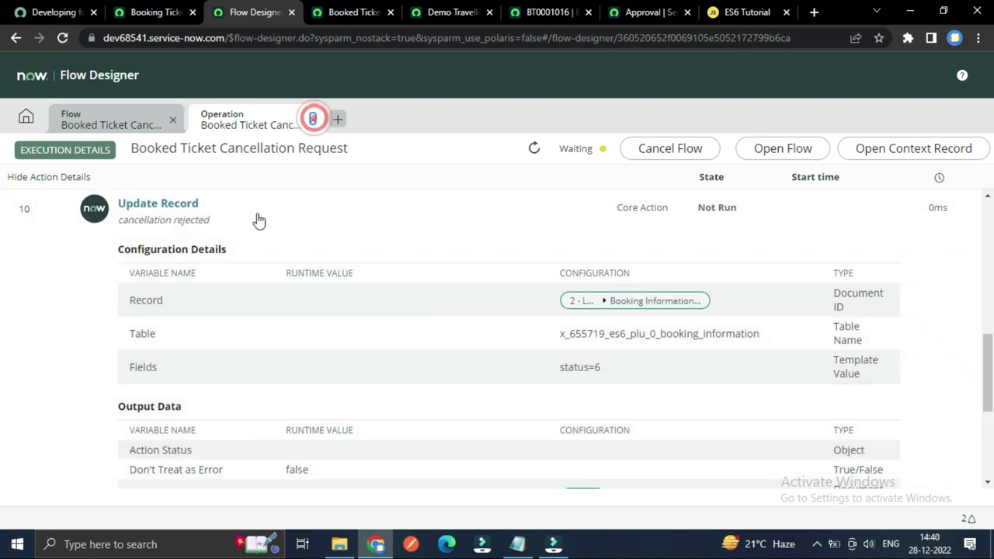
pyautogui.scroll(1, 175, 314)
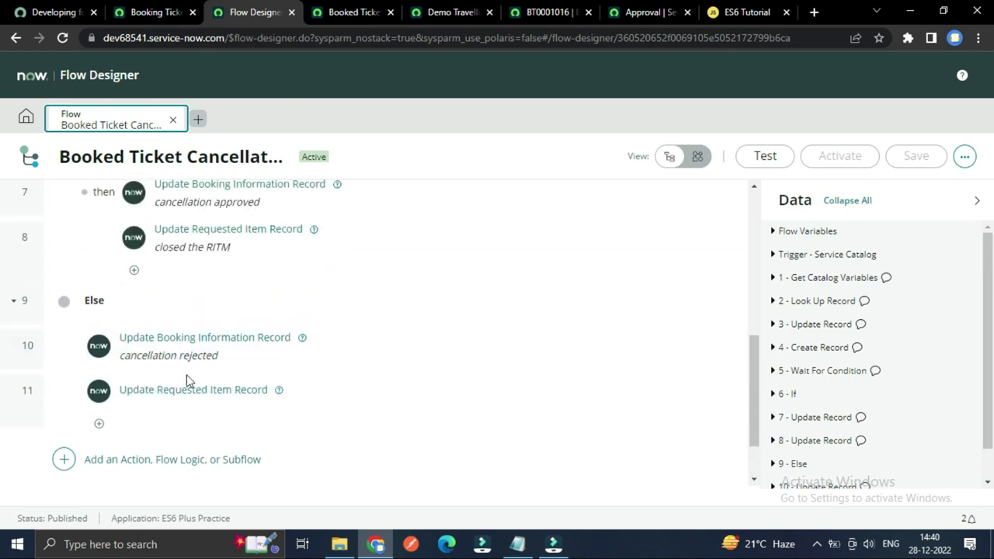
# Step: Open row 10 Update Booking Information Record, which sets Status to Cancellation Rejected
pyautogui.click(194, 336)
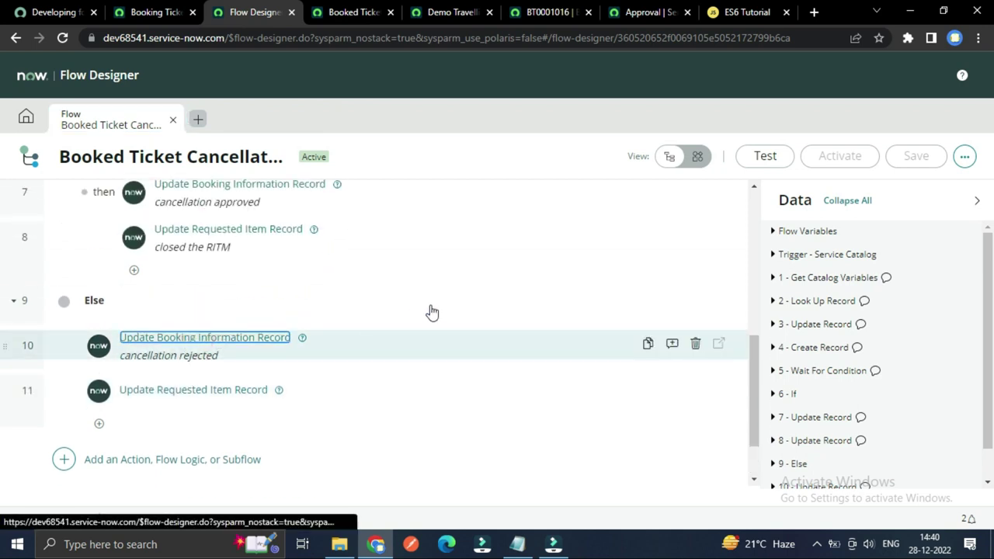
pyautogui.scroll(-4, 431, 311)
pyautogui.scroll(2, 377, 331)
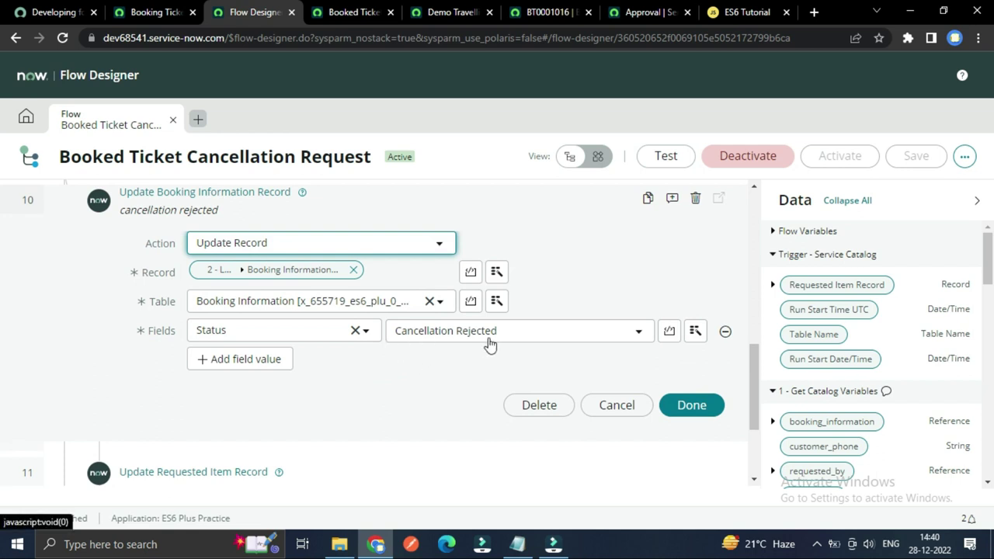
pyautogui.scroll(-2, 392, 383)
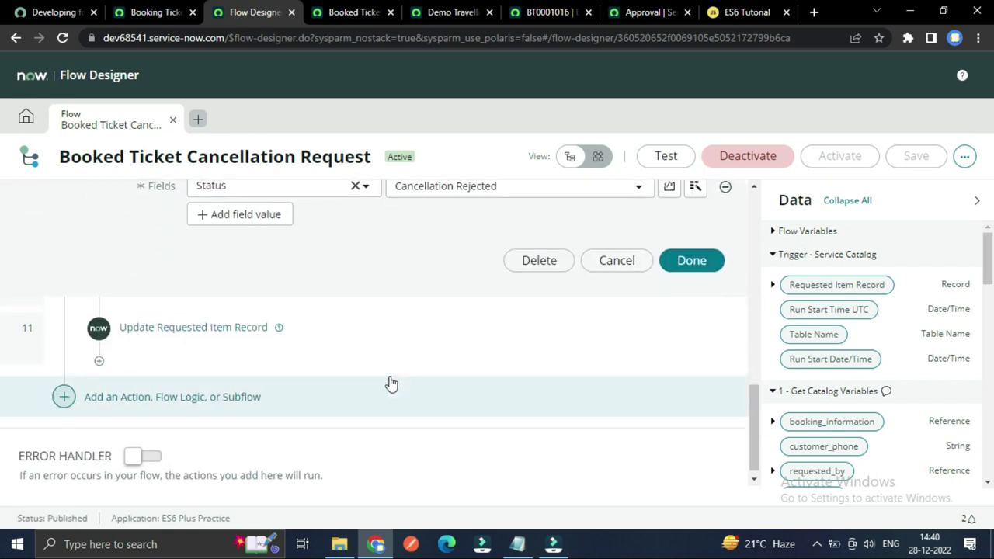
pyautogui.scroll(1, 389, 383)
# Step: Expand row 11 Update Requested Item Record showing Closed Incomplete and Rejected, then collapse it
pyautogui.click(213, 399)
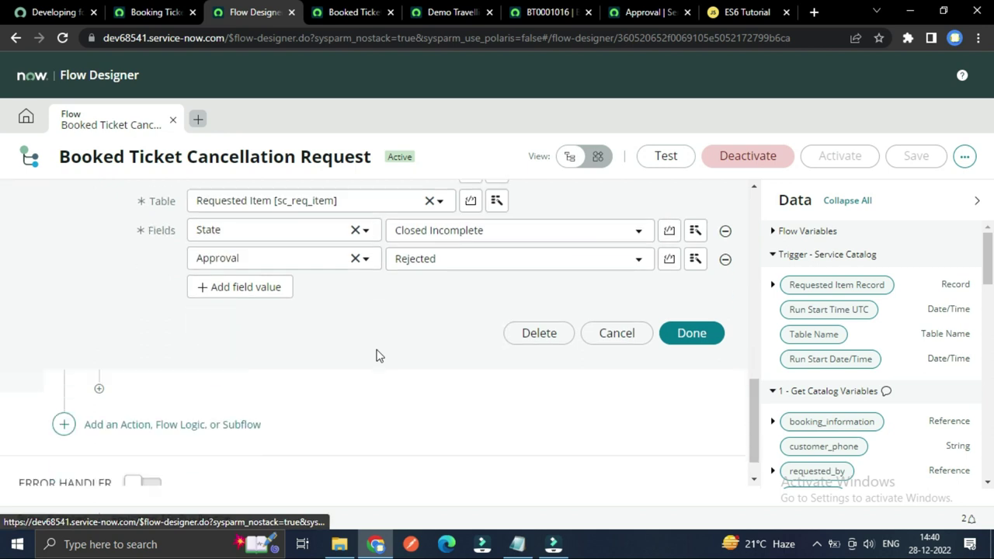
pyautogui.scroll(2, 365, 365)
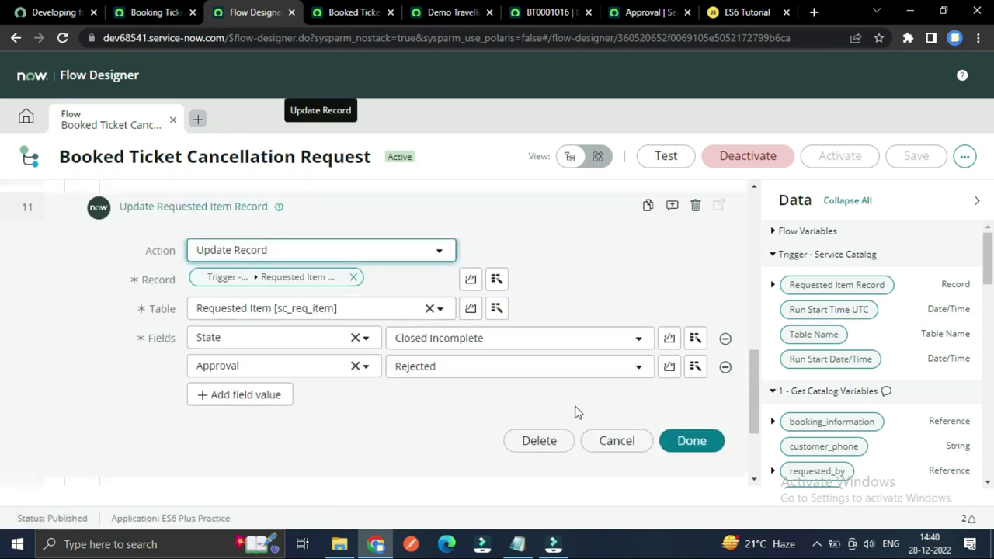
pyautogui.scroll(3, 578, 246)
pyautogui.scroll(-1, 481, 295)
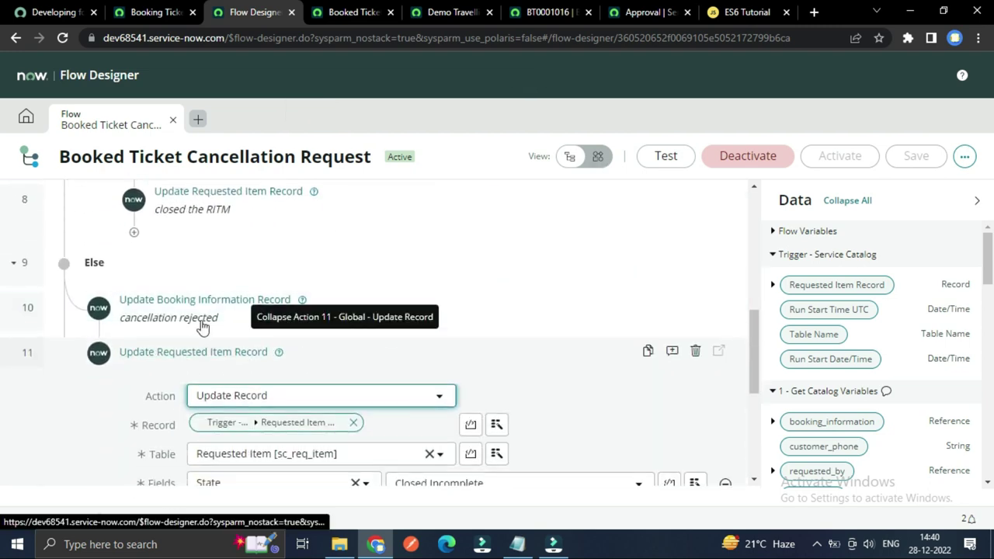
pyautogui.click(155, 352)
# Step: Glance at the RITM0010008, approval and bus transporter tabs, then return to Flow Designer
pyautogui.click(159, 14)
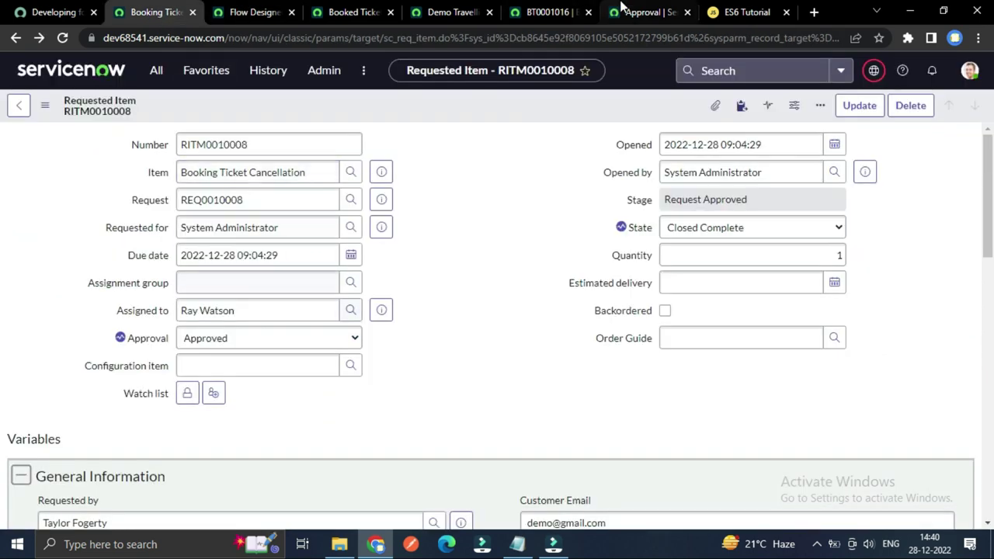
pyautogui.click(634, 15)
pyautogui.click(453, 12)
pyautogui.scroll(2, 424, 285)
pyautogui.click(261, 9)
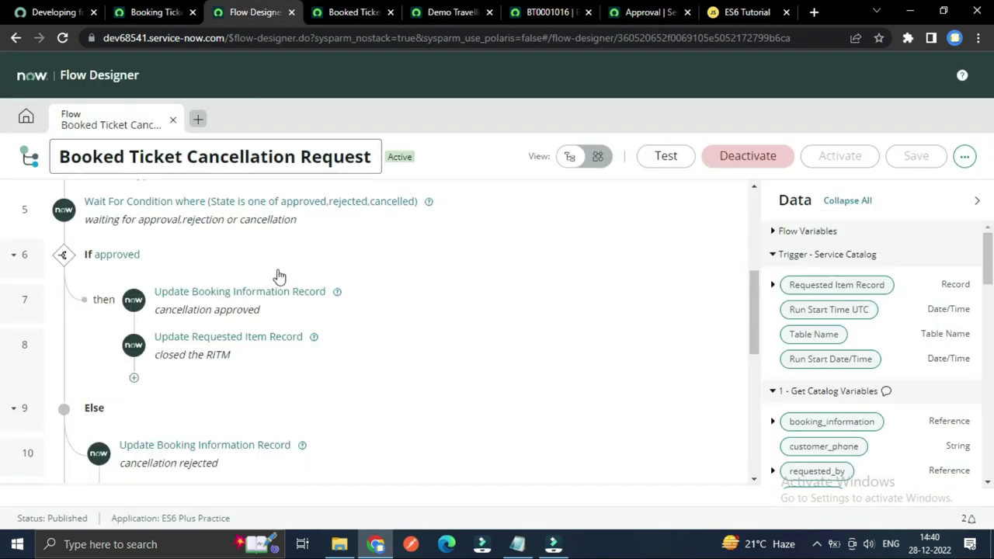
pyautogui.scroll(2, 160, 362)
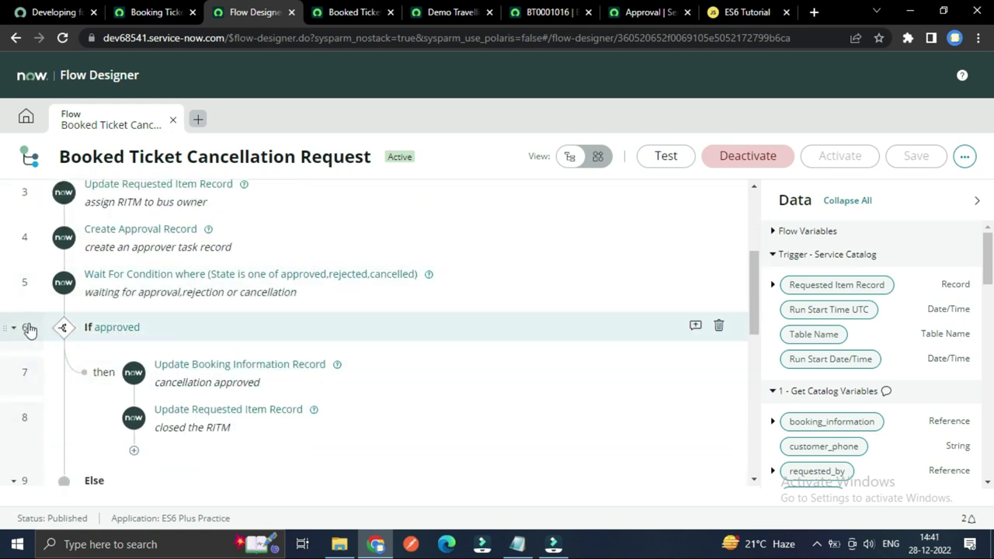
# Step: Collapse the If approved and Else branches at rows 6 and 9, then view the flow's top
pyautogui.click(13, 327)
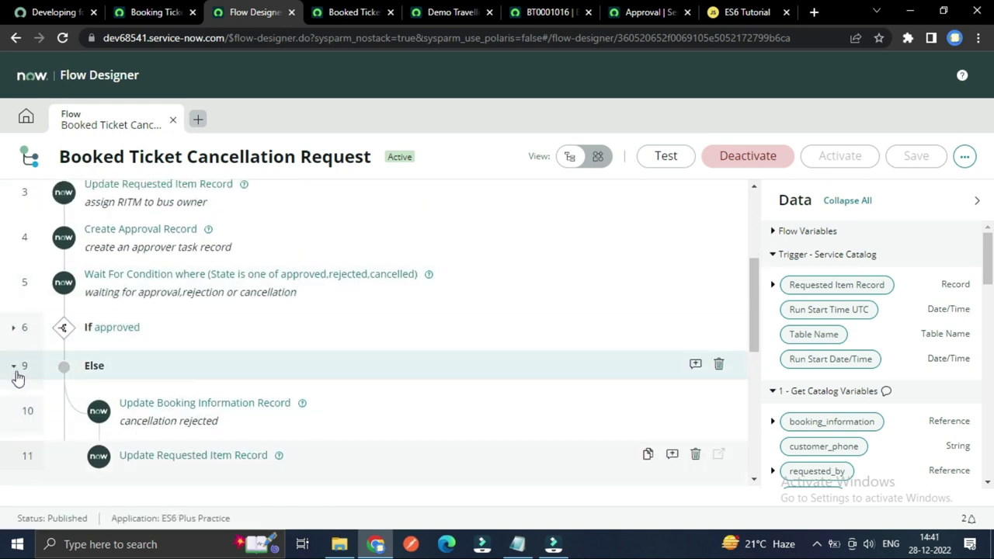
pyautogui.click(13, 366)
pyautogui.scroll(1, 262, 381)
pyautogui.scroll(-1, 263, 388)
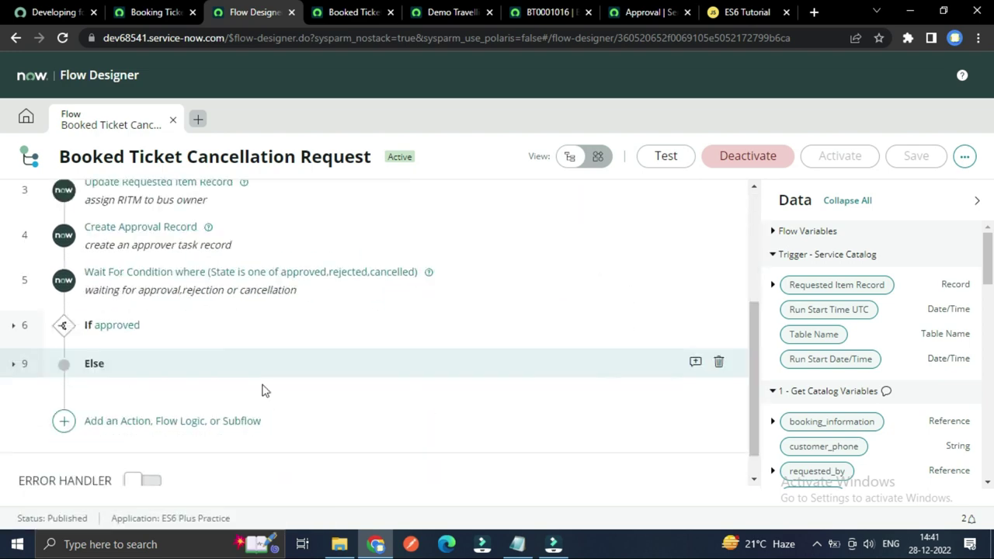
pyautogui.scroll(3, 262, 390)
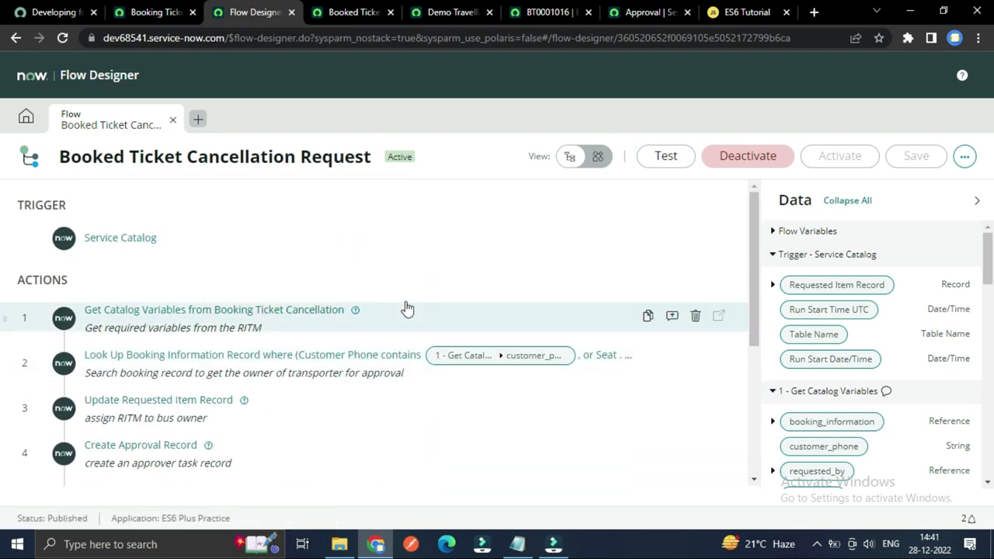
pyautogui.scroll(-2, 422, 333)
pyautogui.scroll(3, 435, 380)
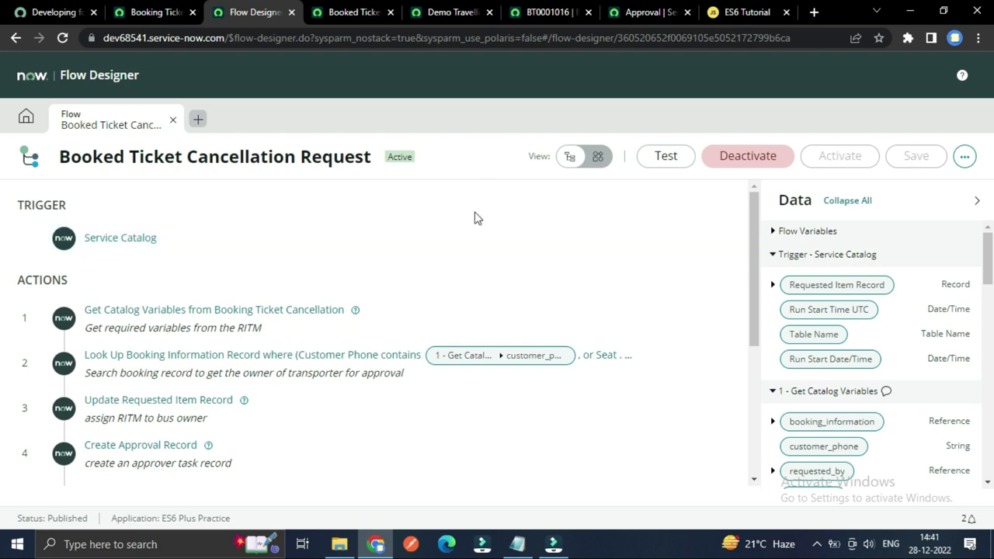
pyautogui.scroll(-3, 458, 248)
pyautogui.scroll(2, 425, 290)
pyautogui.scroll(2, 435, 271)
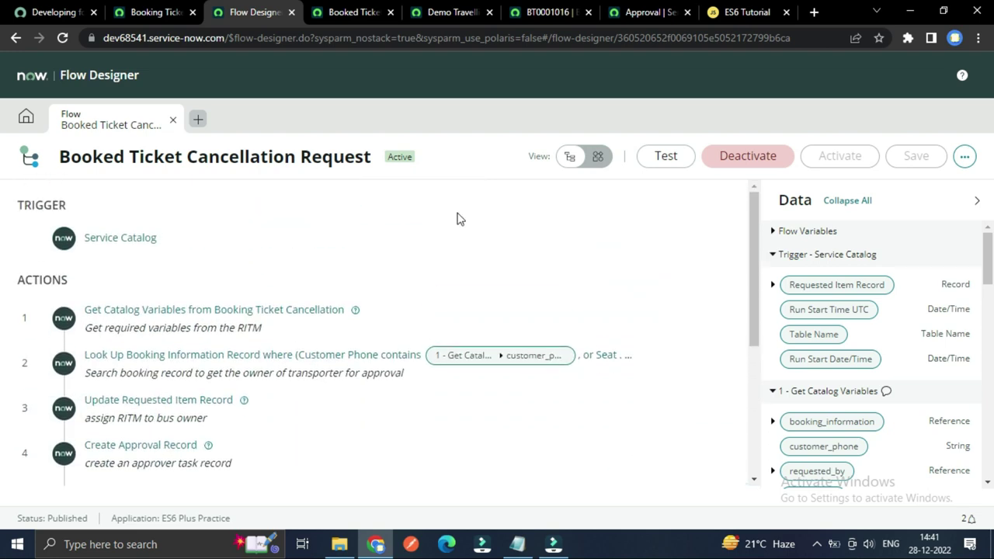